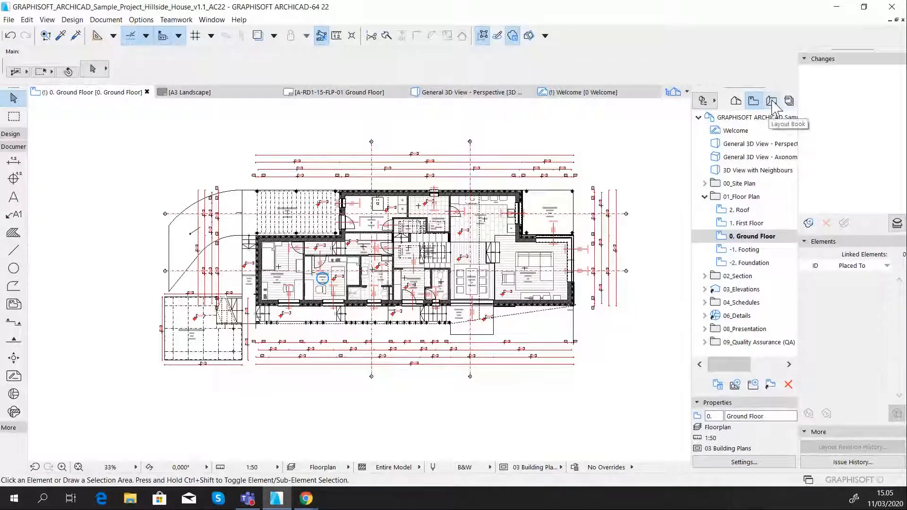
- Show the Layout Book in the navigator, then undock and close the Change Manager palette
left_click(772, 101)
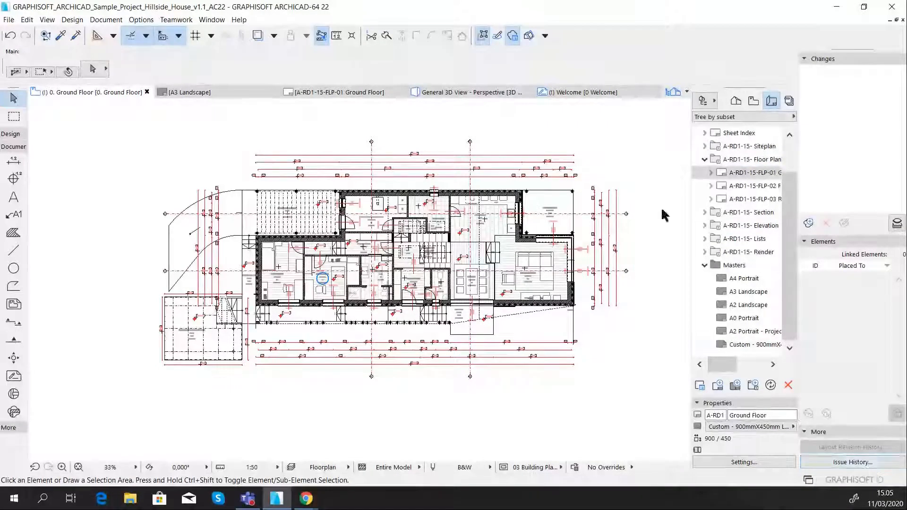
left_click_drag(863, 61, 594, 138)
left_click(617, 147)
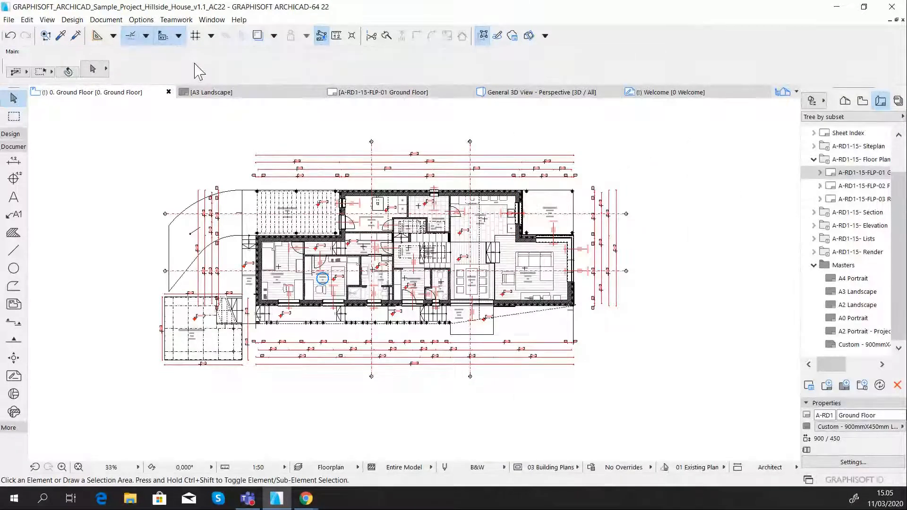
- Reopen the Change Manager palette and dock it beside the navigator
left_click(105, 20)
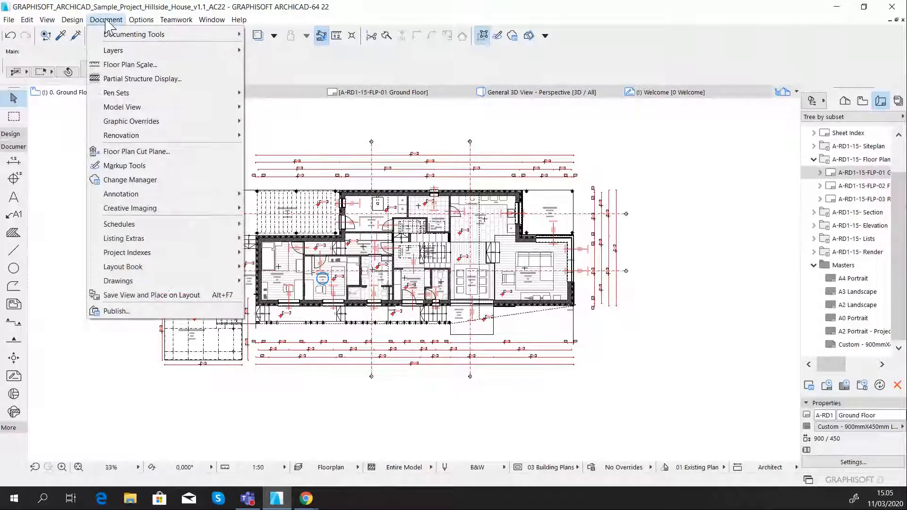
left_click(143, 180)
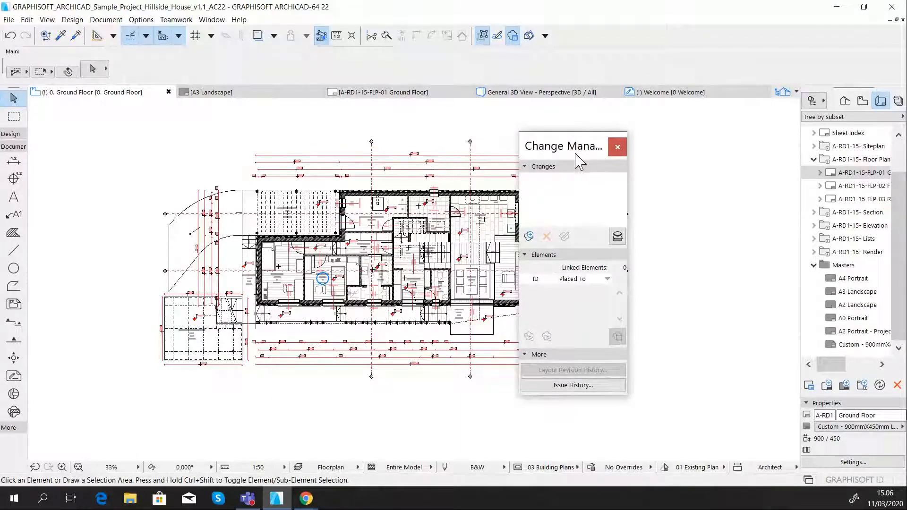
left_click_drag(571, 154, 901, 104)
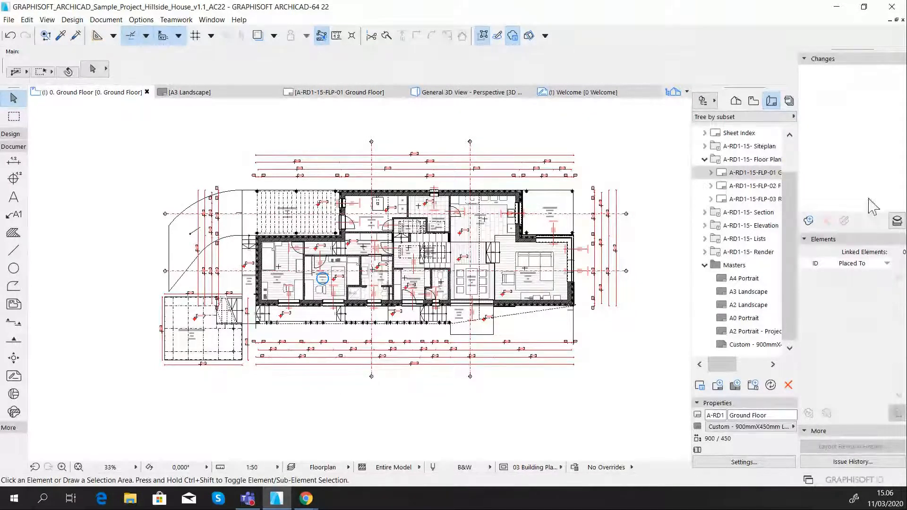
- Create a new issue named "Building Consent" in the layout book's issue history
left_click(854, 462)
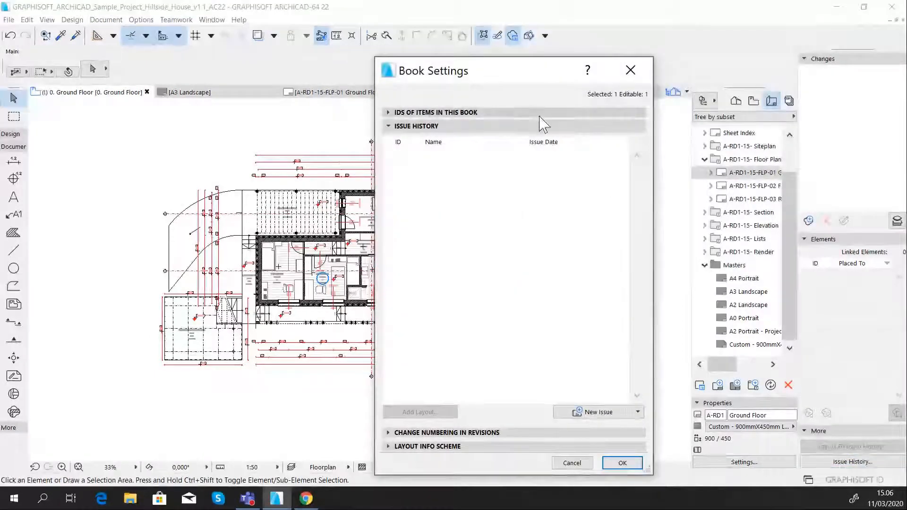
left_click(602, 413)
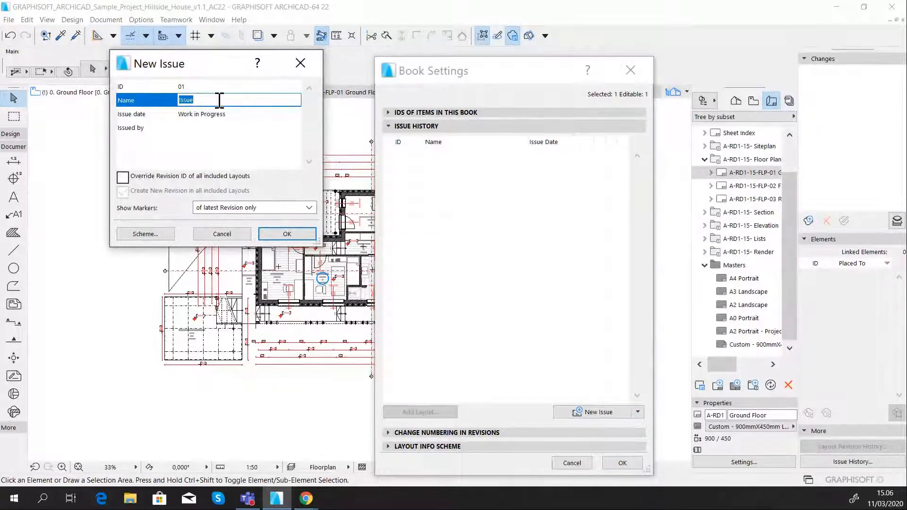
type("Bui")
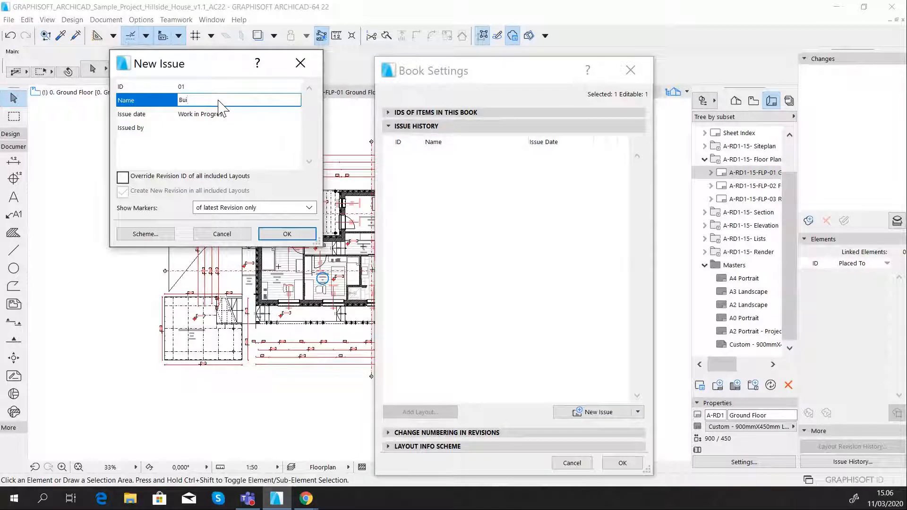
type("lding Cons")
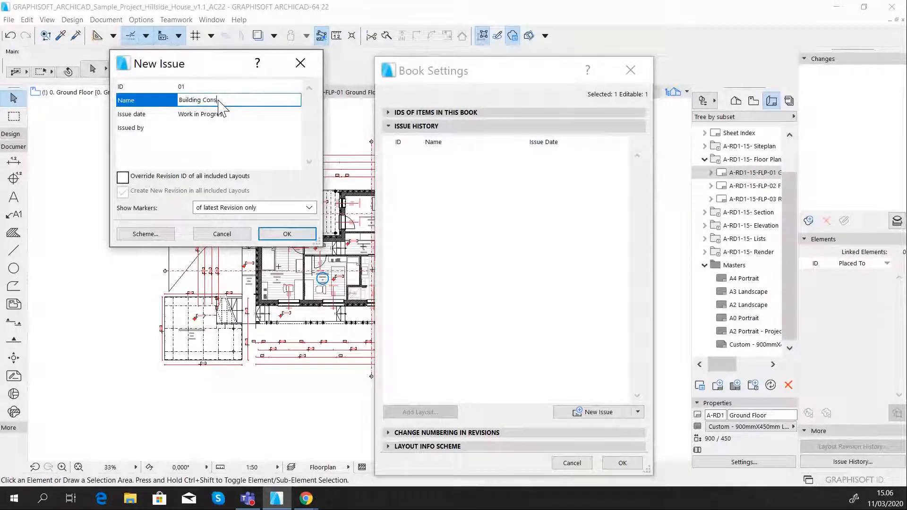
type("ent")
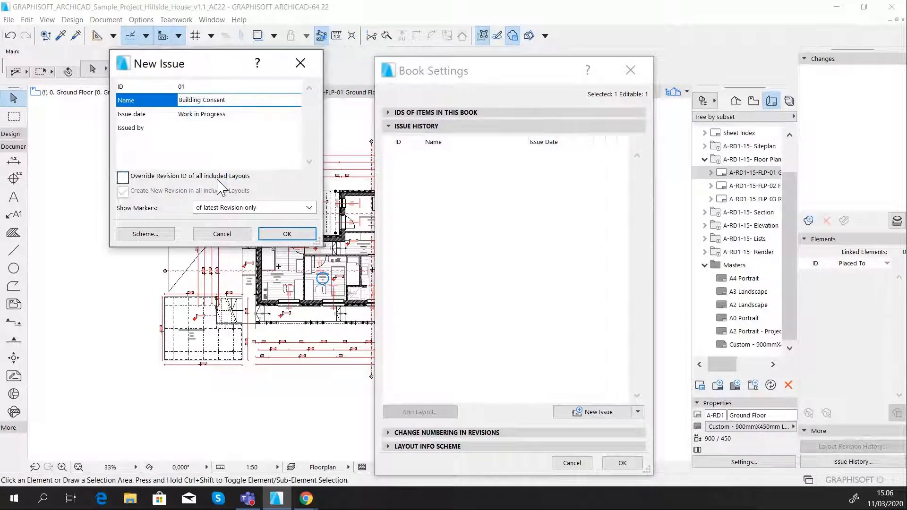
left_click(287, 235)
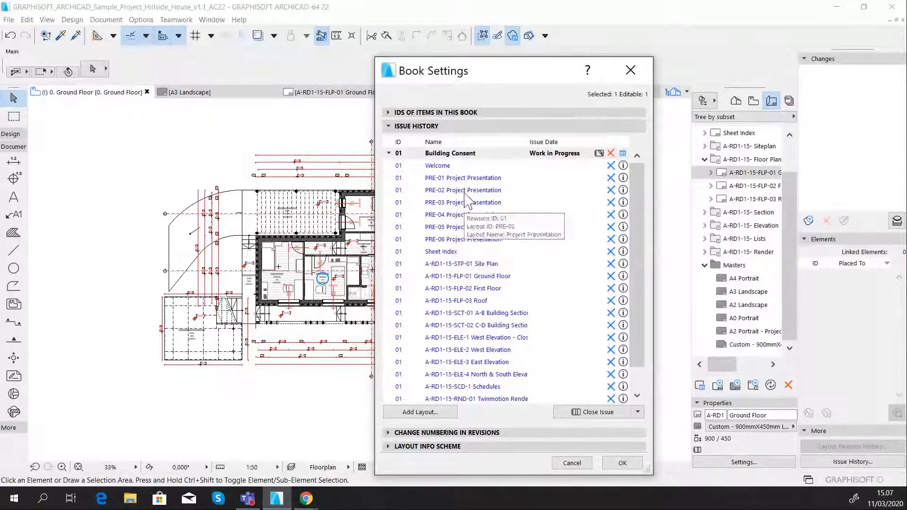
- Review the layouts included in the Building Consent issue, the revision changes of the Site Plan and Roof layouts, and the book's item ID settings
scroll(507, 294, "down", 1)
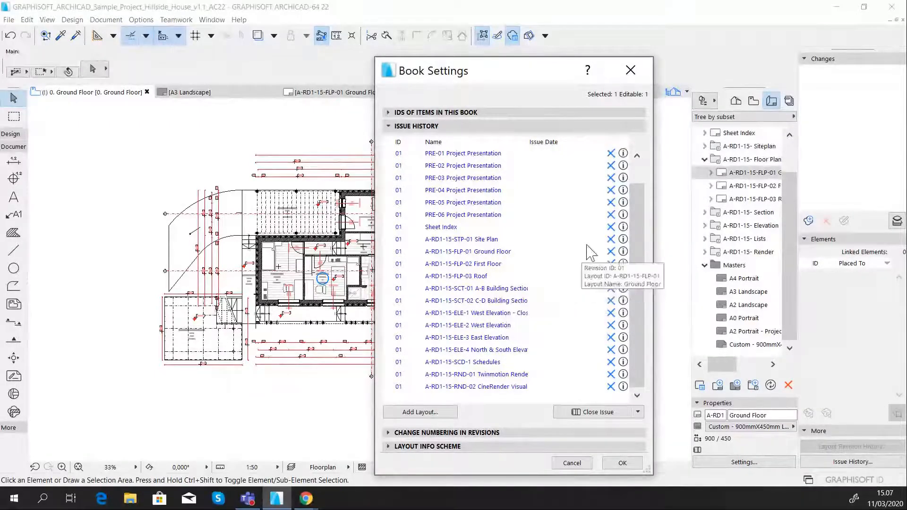
left_click(625, 243)
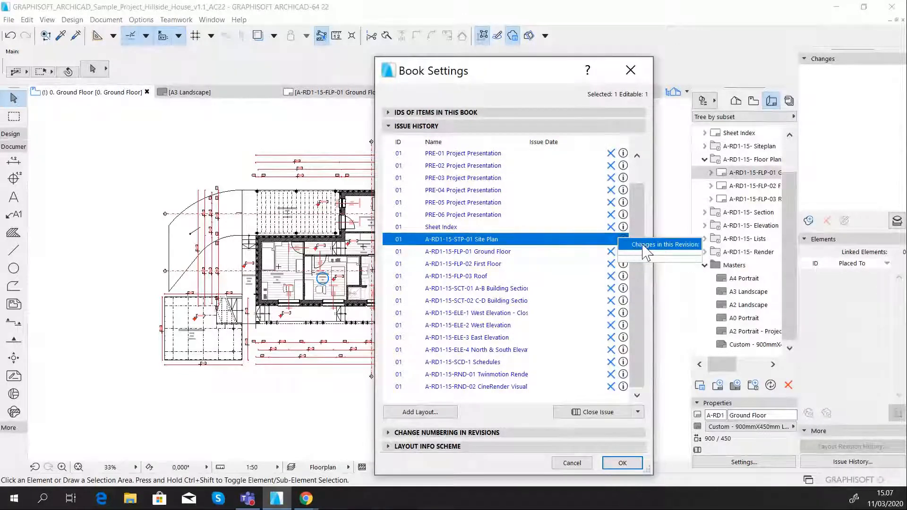
left_click(623, 276)
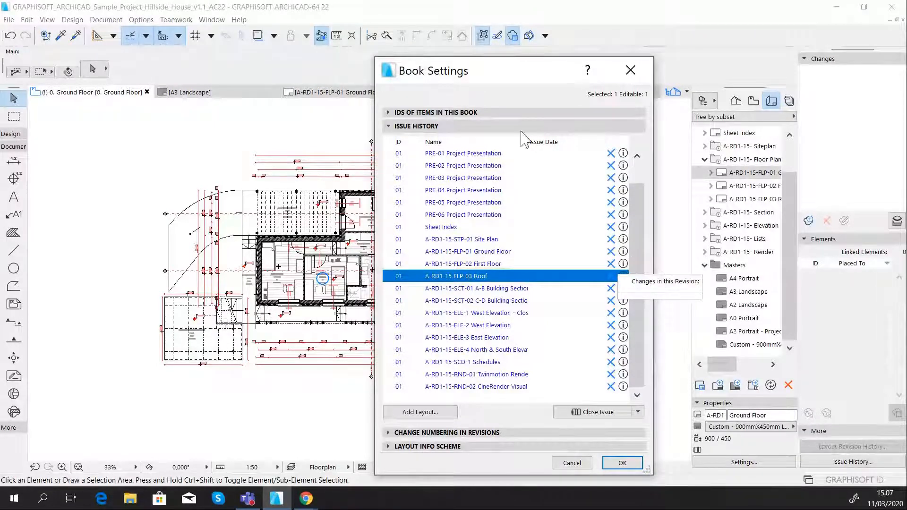
left_click(458, 114)
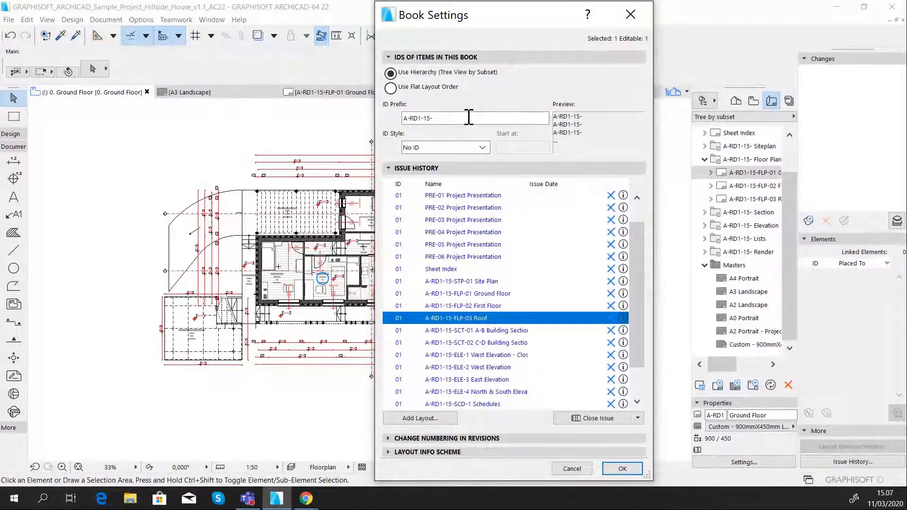
left_click(392, 58)
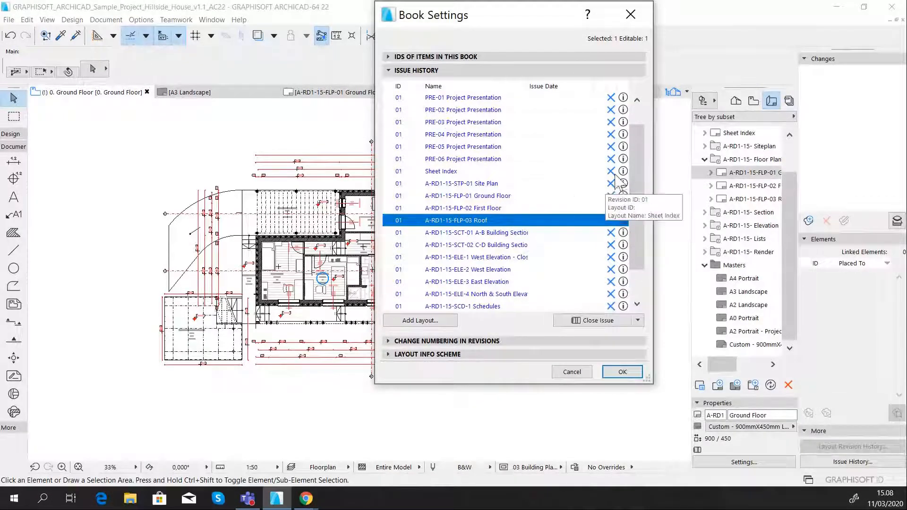
scroll(639, 170, "up", 1)
scroll(639, 168, "up", 1)
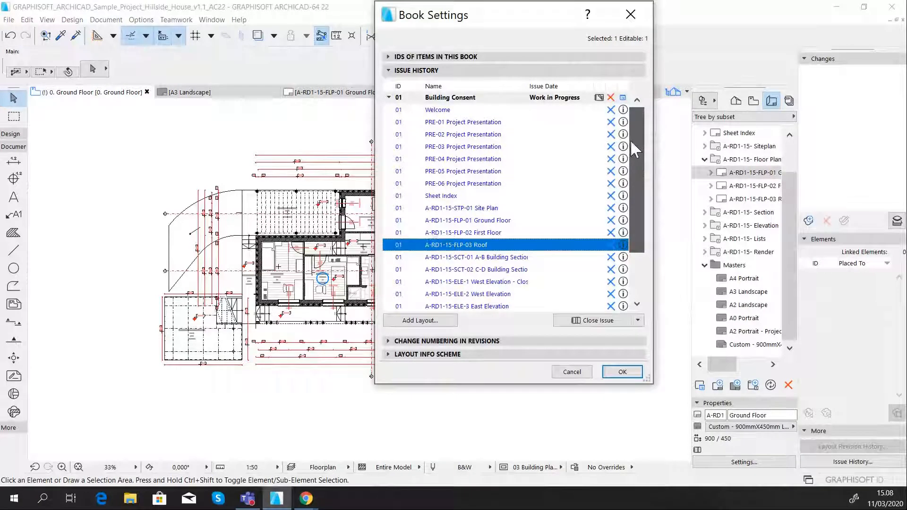
mouse_move(624, 147)
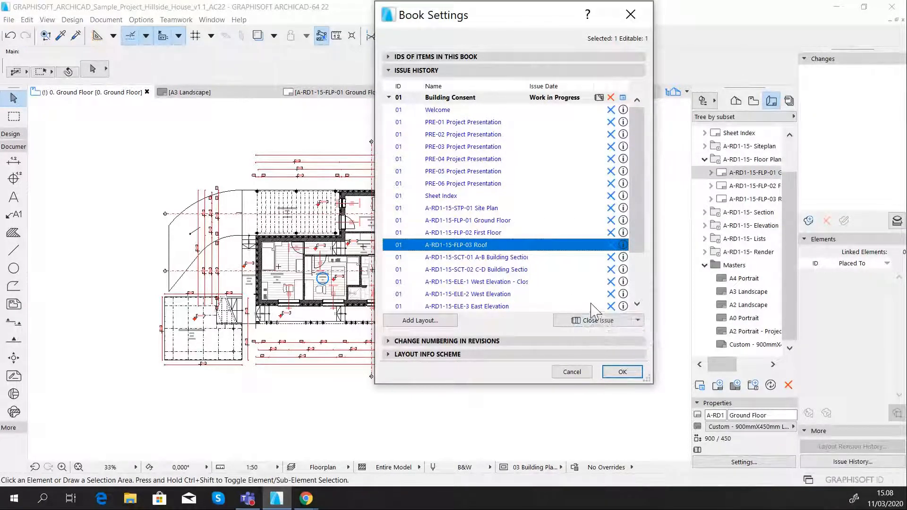
mouse_move(554, 245)
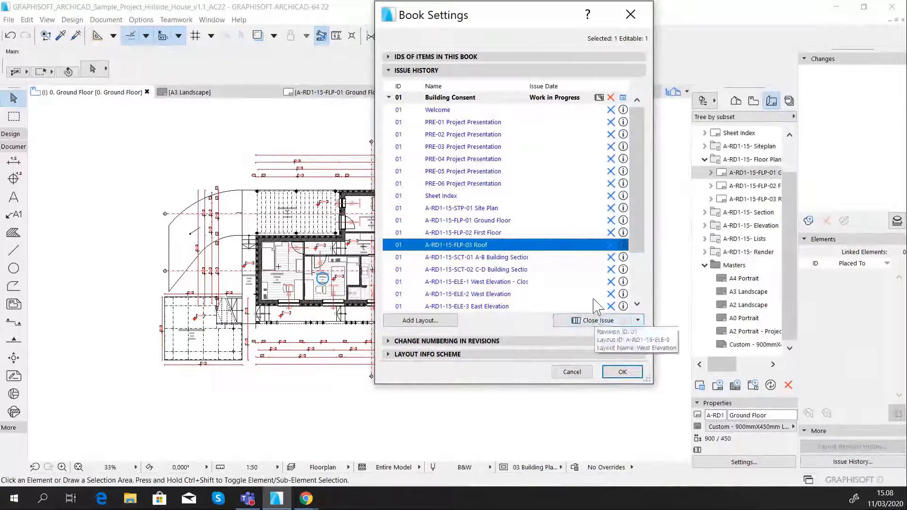
scroll(475, 217, "down", 2)
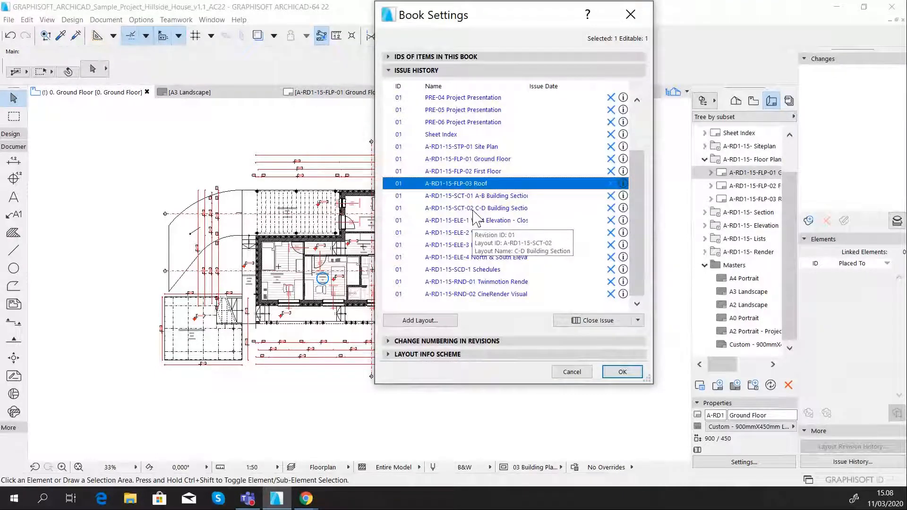
- Close the Building Consent issue, collapse its layout list and accept the book settings
left_click(599, 325)
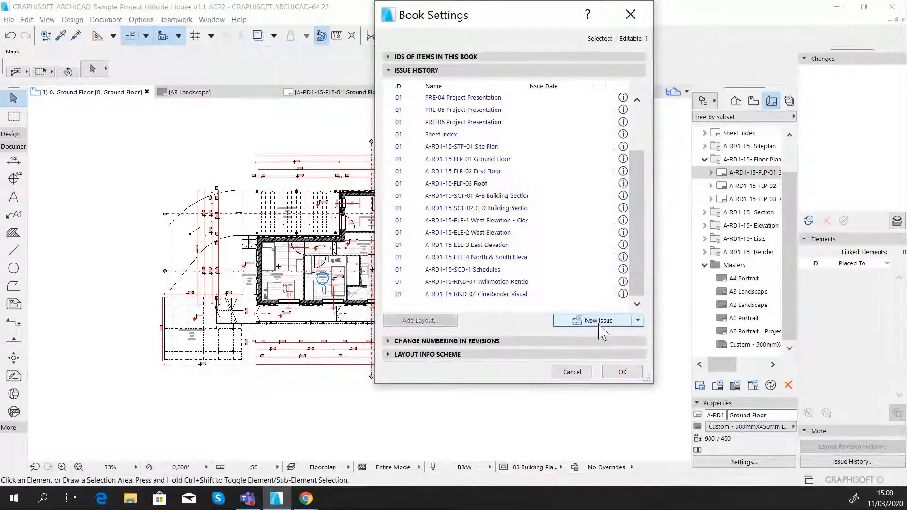
mouse_move(624, 301)
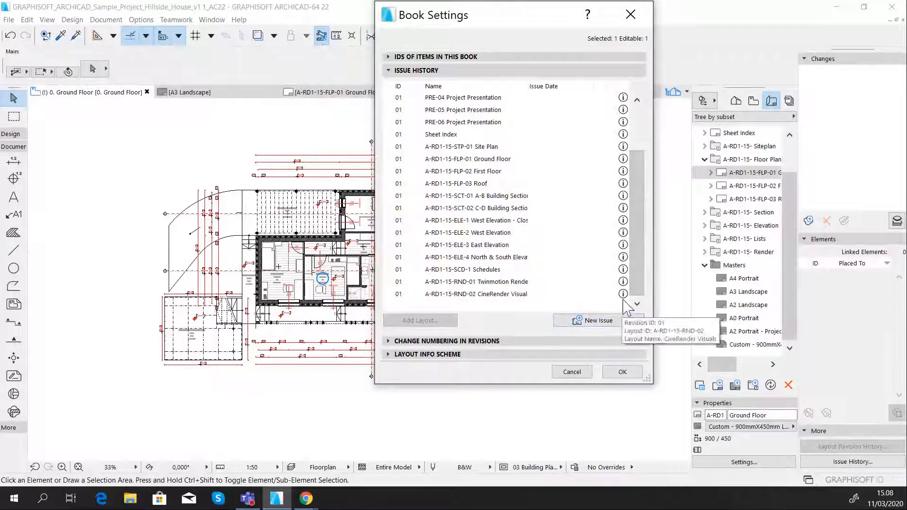
left_click_drag(634, 290, 634, 243)
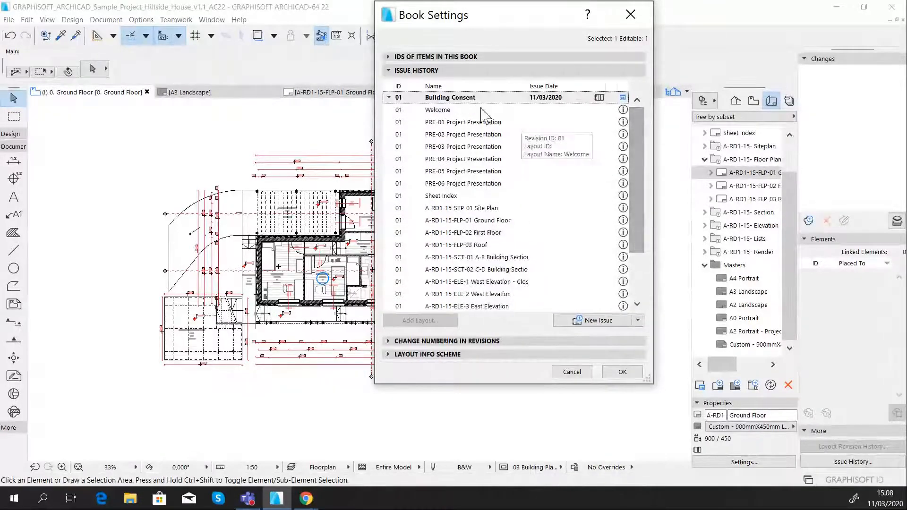
left_click(389, 98)
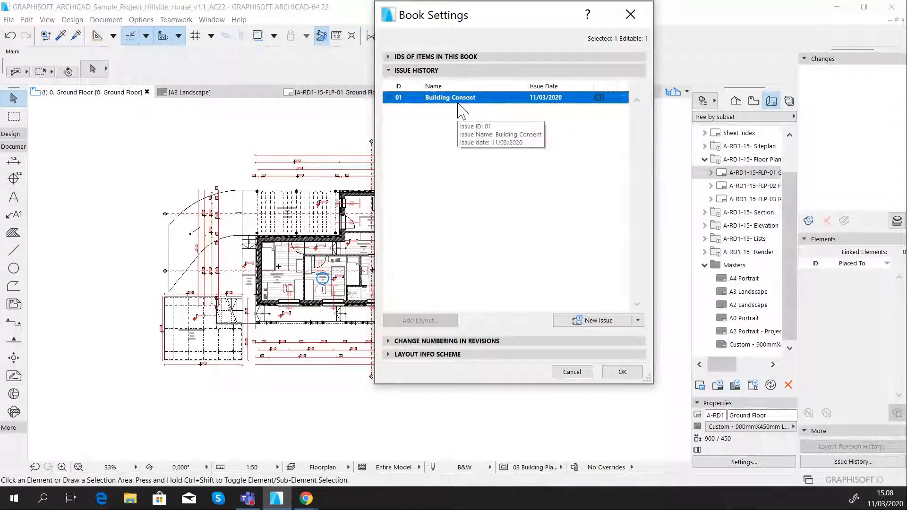
left_click(623, 372)
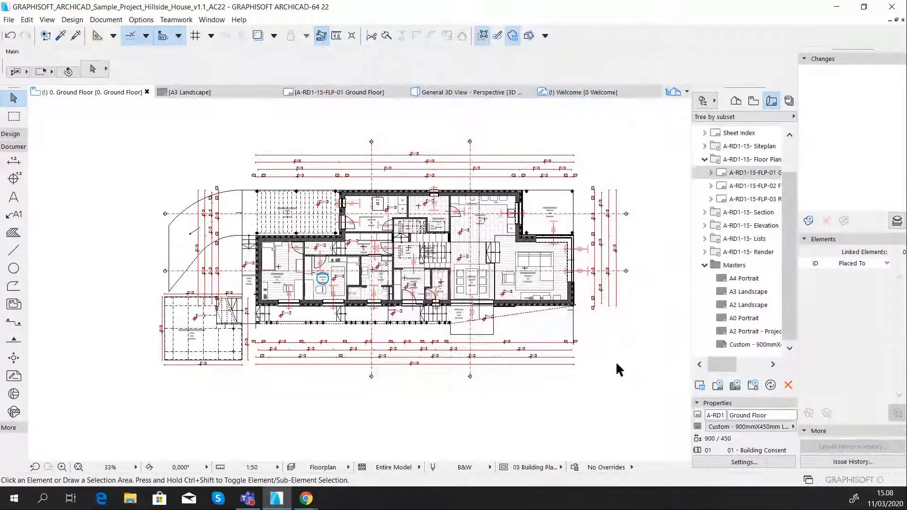
- Open the A-RD1-15-FLP-01 Ground Floor layout and examine the Revision History table in its title block
double_click(746, 173)
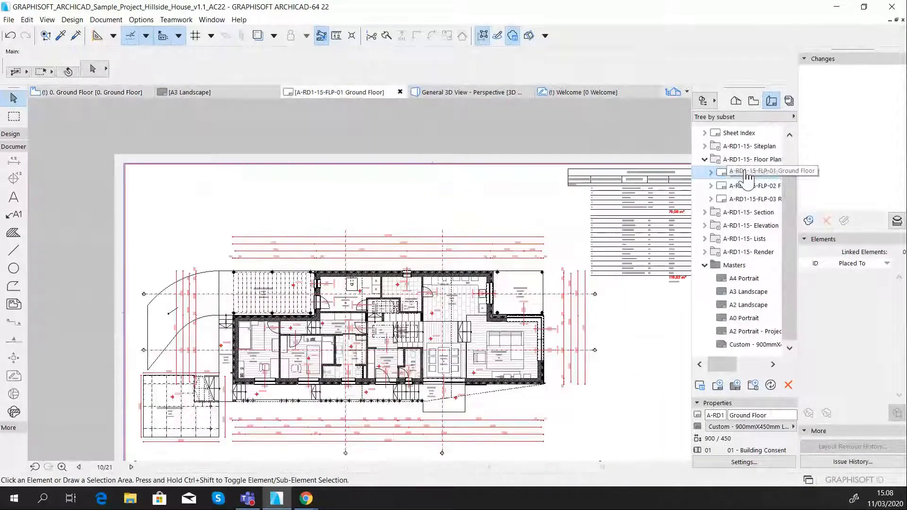
middle_click_drag(537, 216, 373, 226)
scroll(478, 207, "up", 2)
scroll(501, 239, "down", 3)
scroll(516, 359, "up", 2)
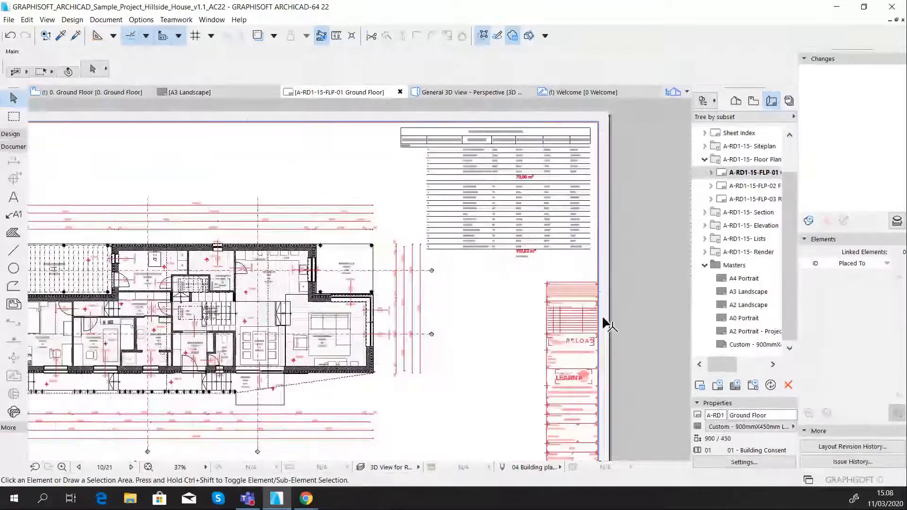
scroll(604, 319, "up", 4)
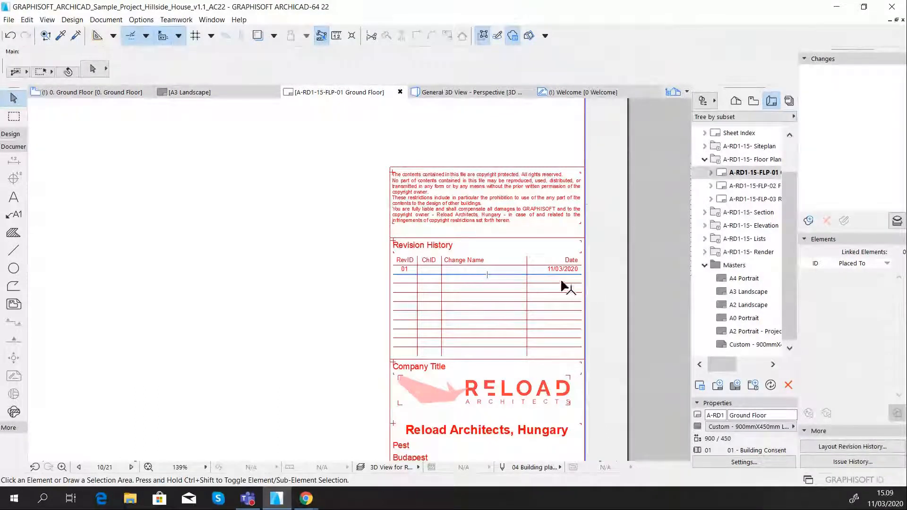
scroll(316, 309, "down", 2)
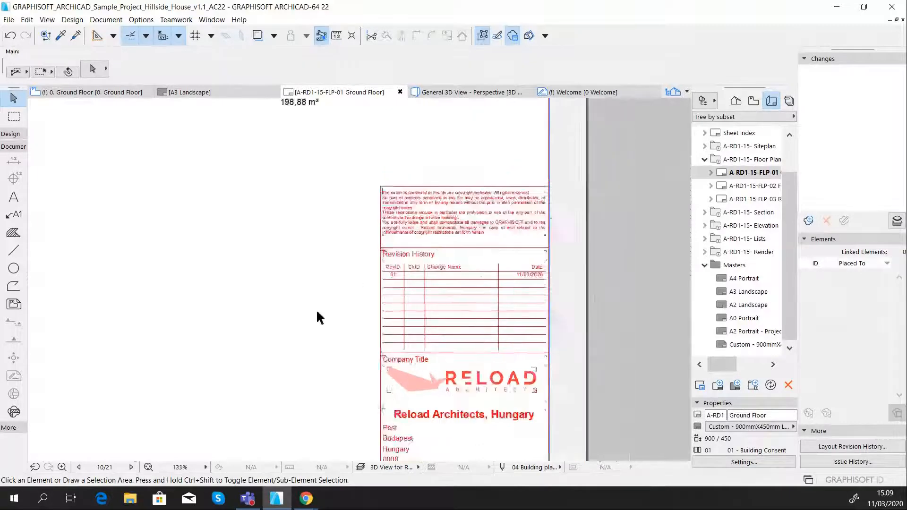
scroll(317, 312, "down", 5)
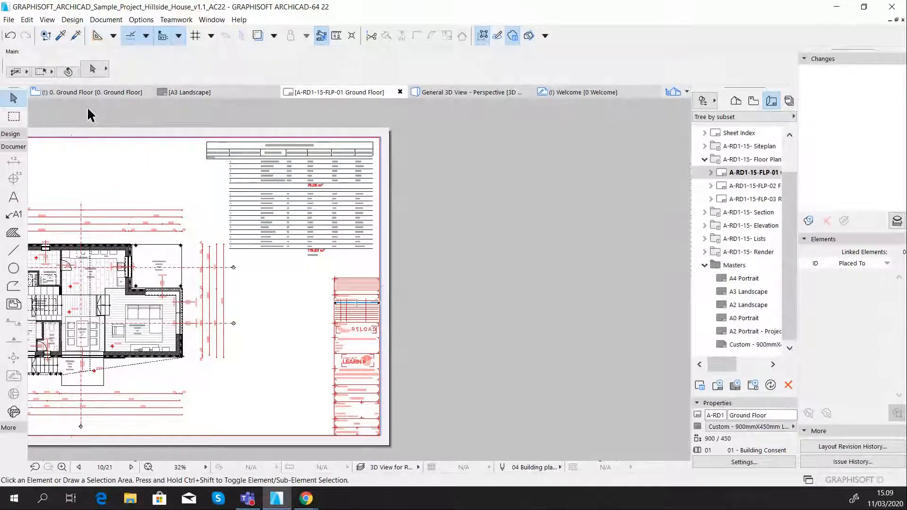
- Bring up the 0. Ground Floor plan view at the living room's corner windows beside Terrace 1
left_click(119, 93)
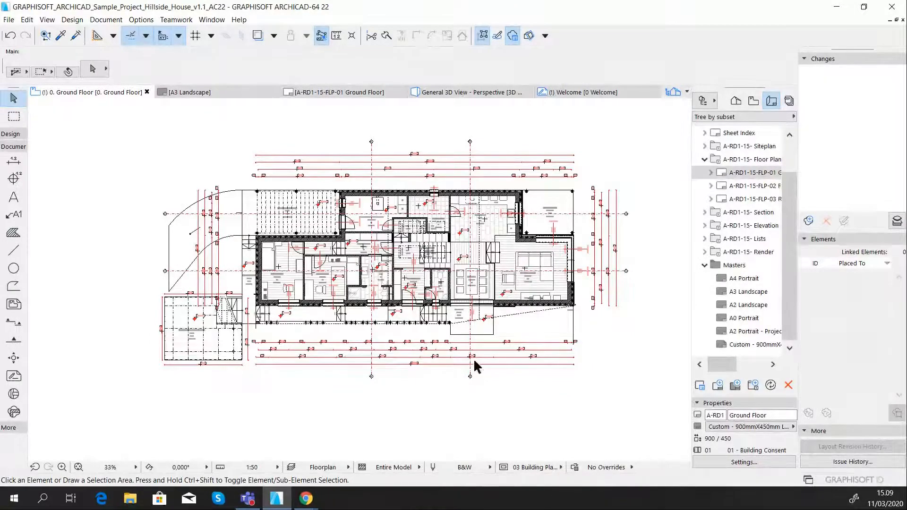
scroll(587, 231, "up", 1)
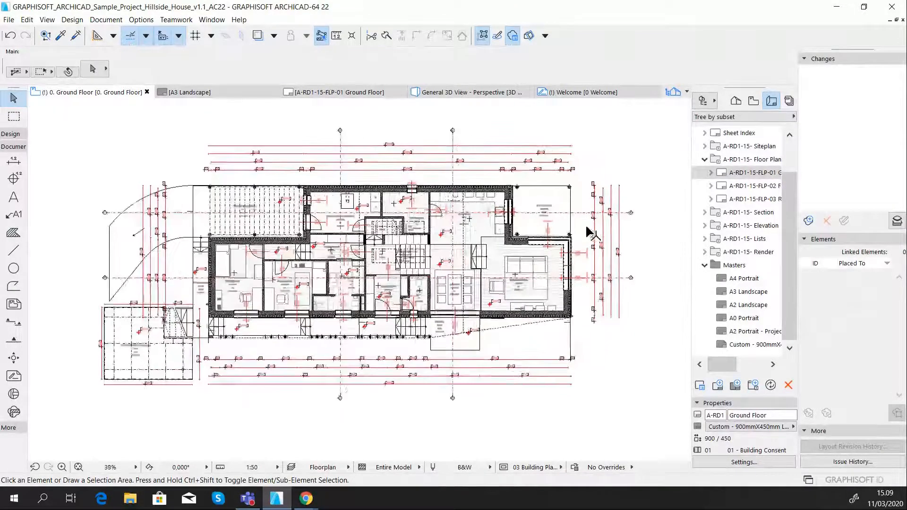
scroll(587, 232, "up", 3)
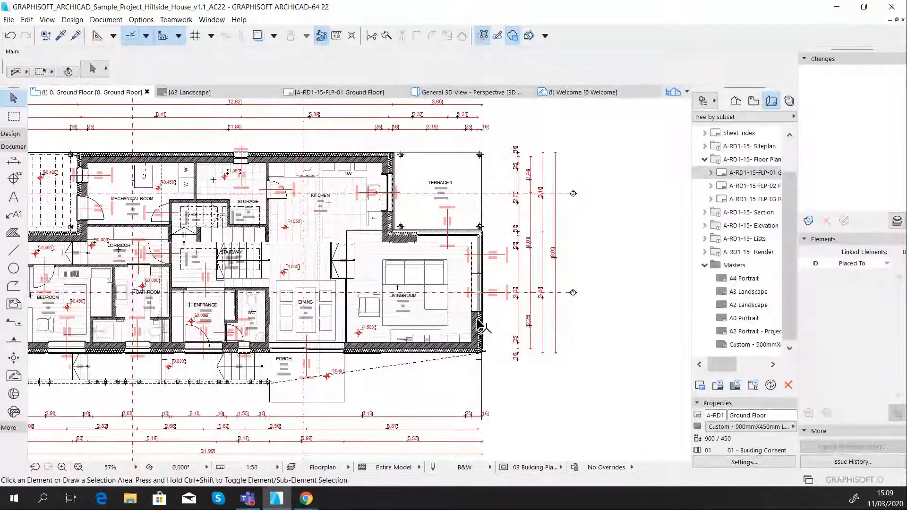
mouse_move(478, 320)
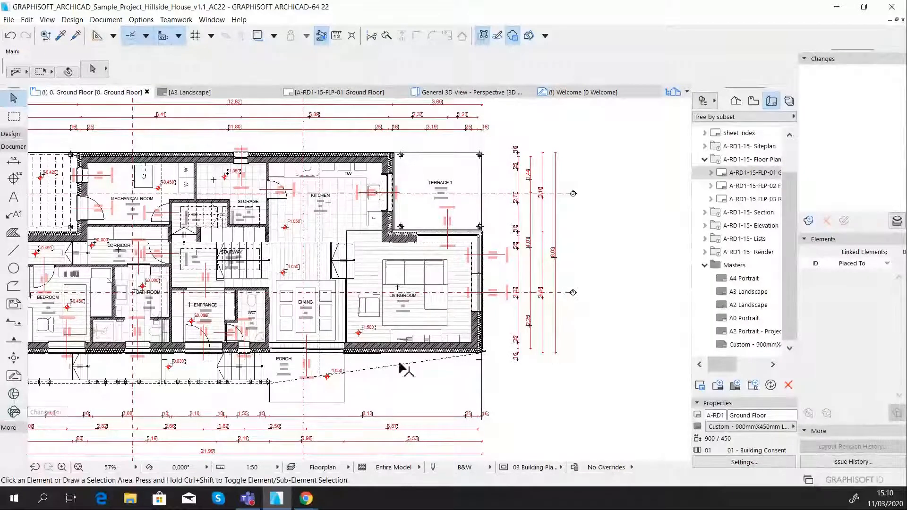
- Set the Change tool's defaults to ID 001, name "Window changed glass" and marker type Create new Change
left_click(13, 412)
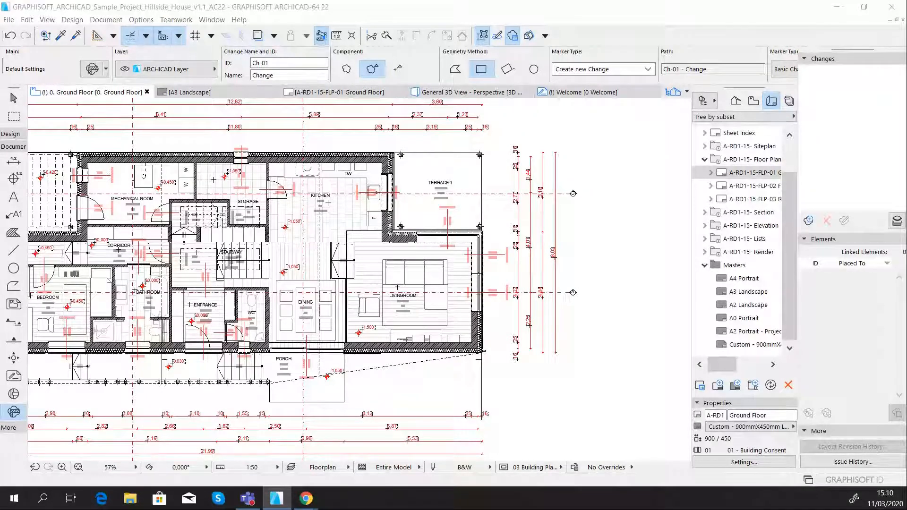
left_click_drag(0, 65, 297, 24)
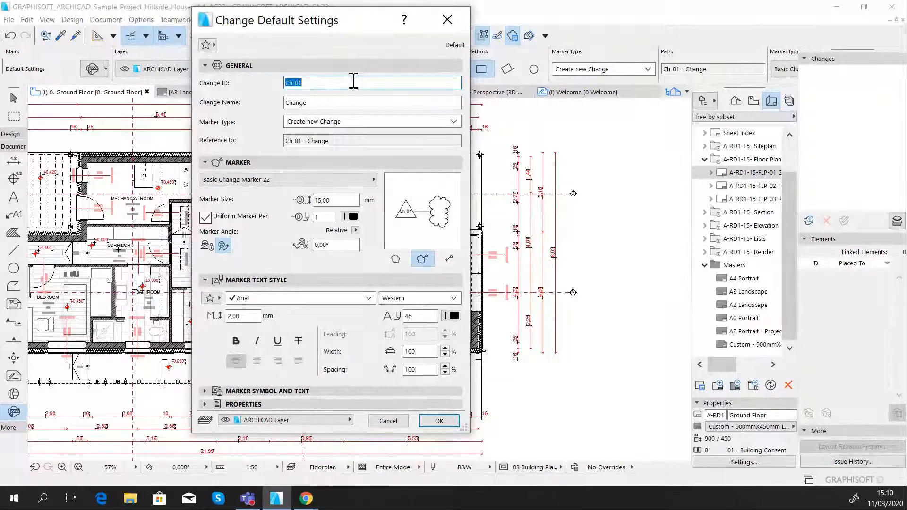
type("001")
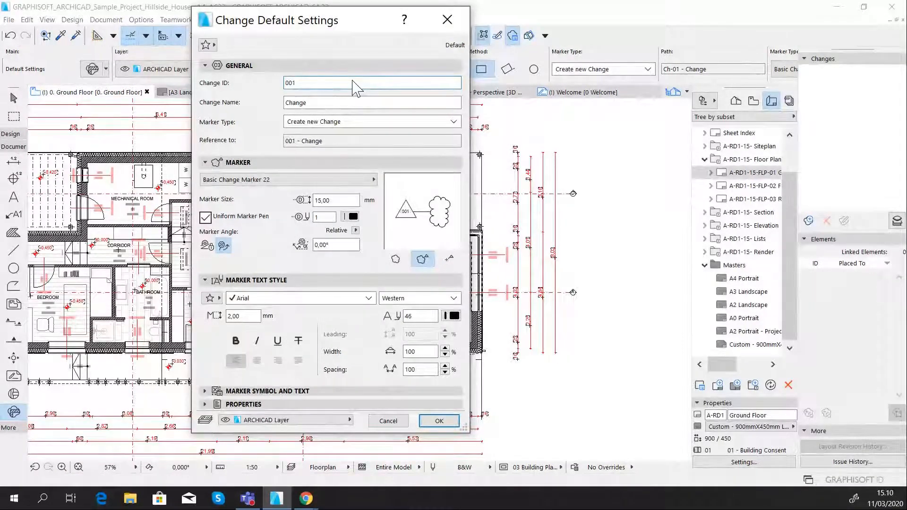
left_click(317, 103)
left_click_drag(316, 103, 265, 106)
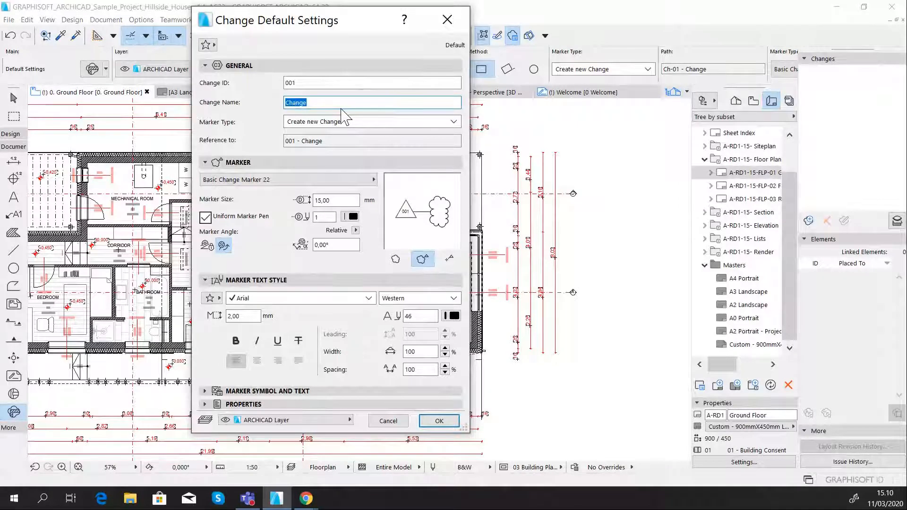
type("Window changed")
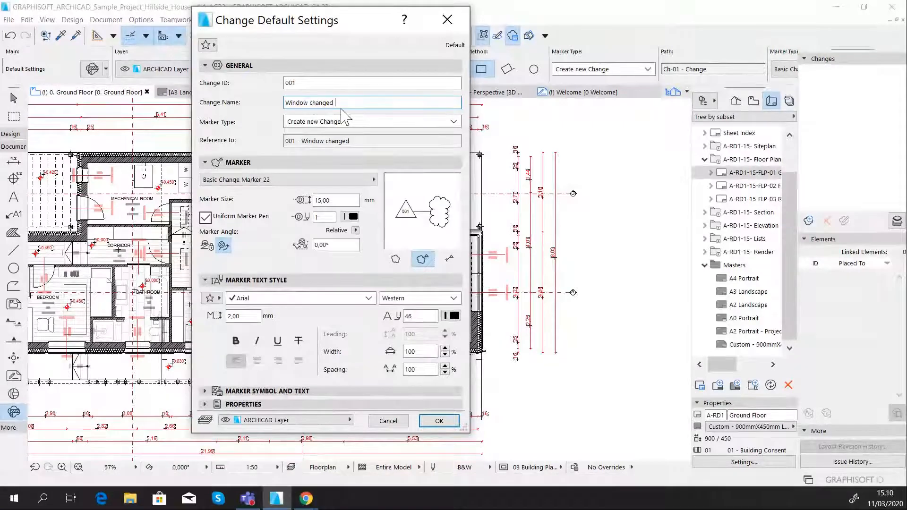
type(" glass")
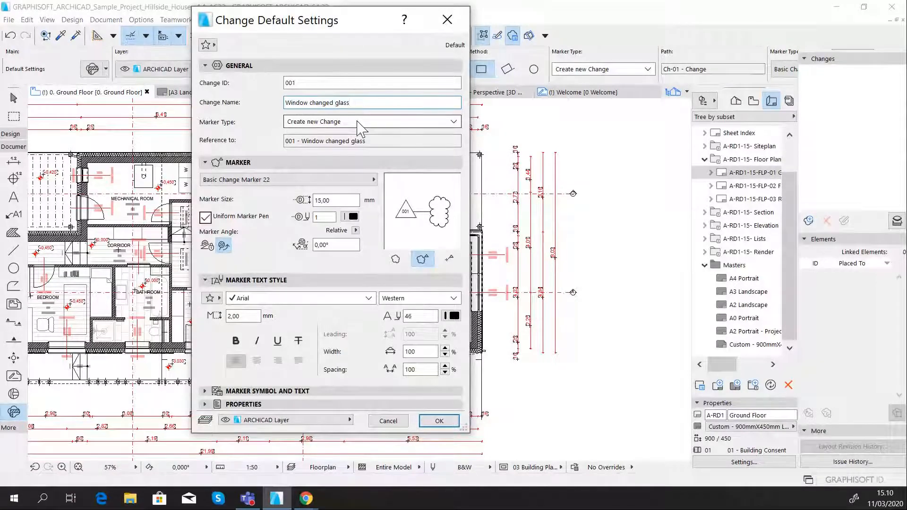
left_click(357, 123)
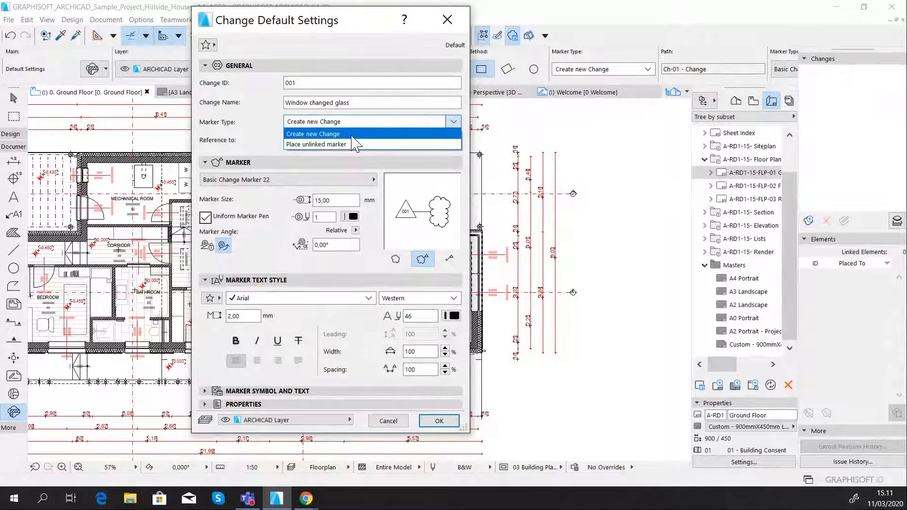
left_click(352, 135)
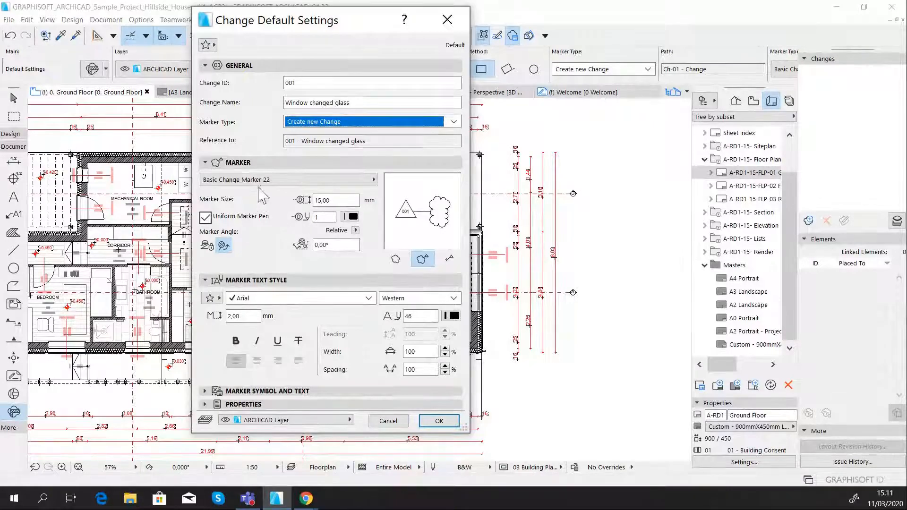
- Keep Basic Change Marker 22 with the Triangle up head and turn off the leader line between head and cloud
left_click(283, 179)
left_click(284, 179)
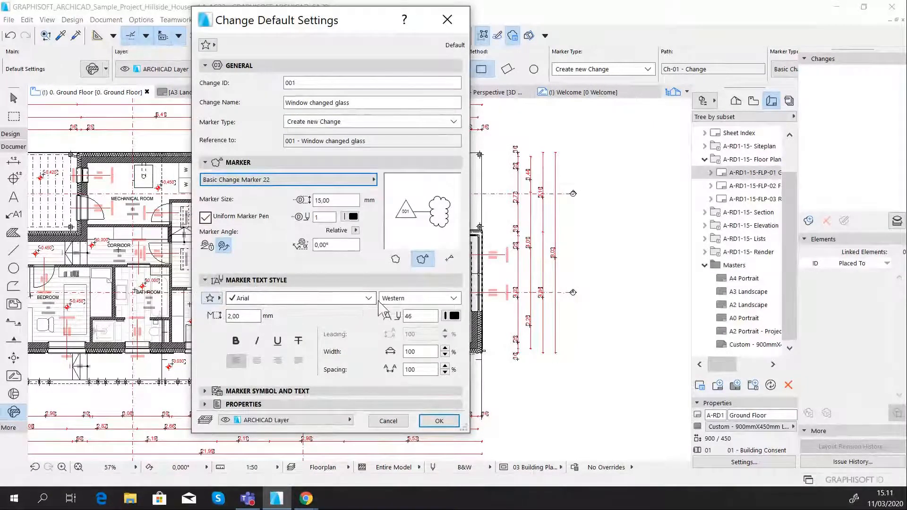
left_click(314, 391)
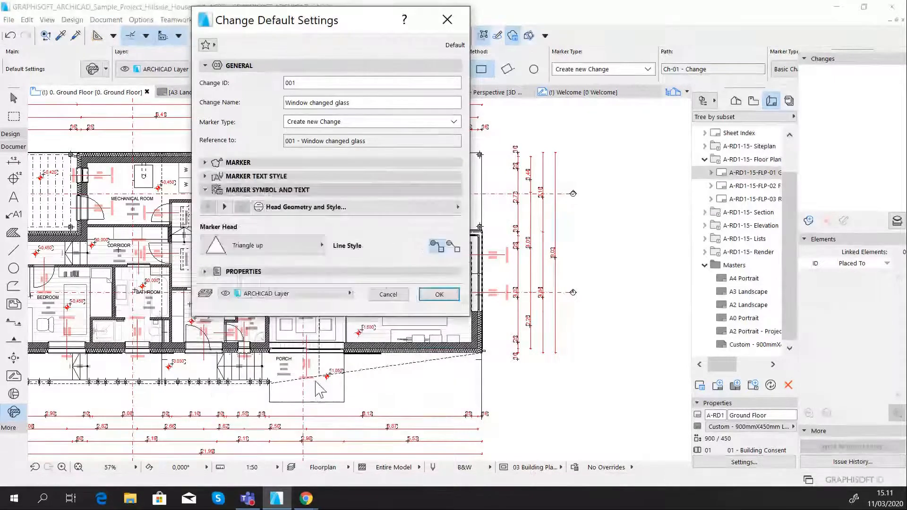
left_click(284, 246)
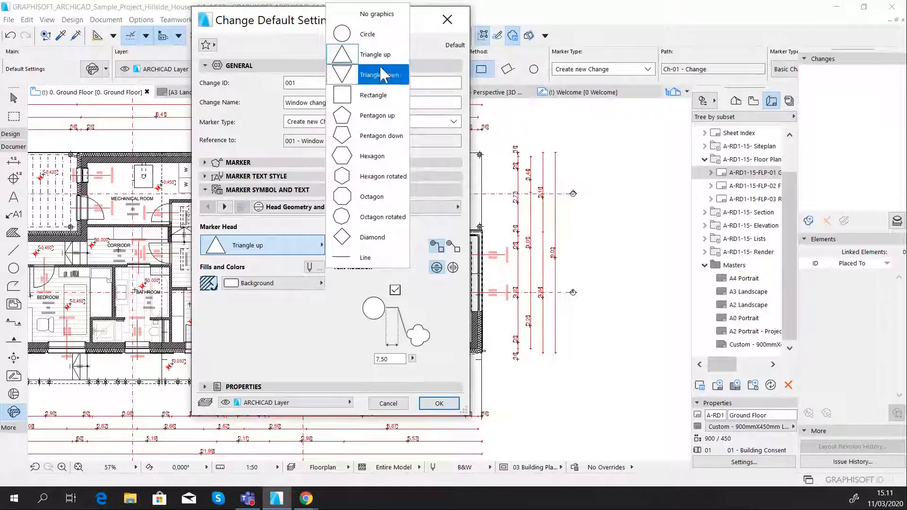
left_click(393, 310)
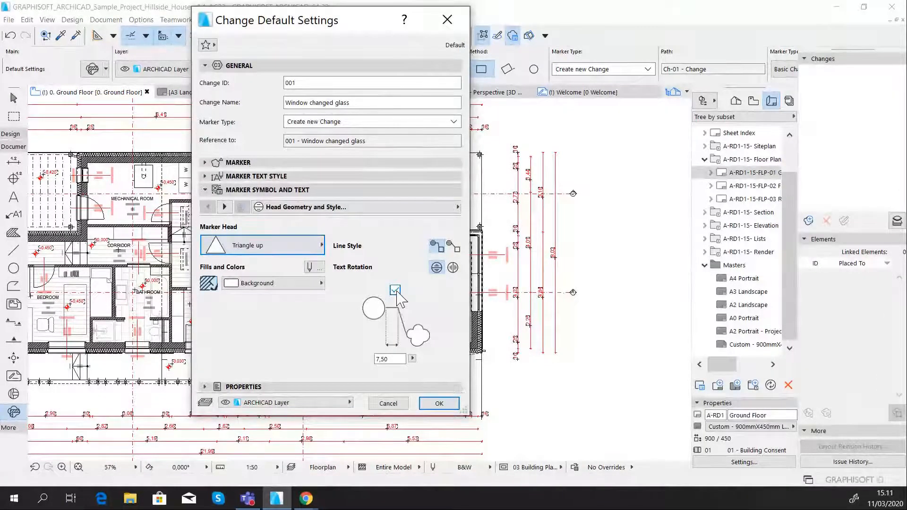
left_click(395, 290)
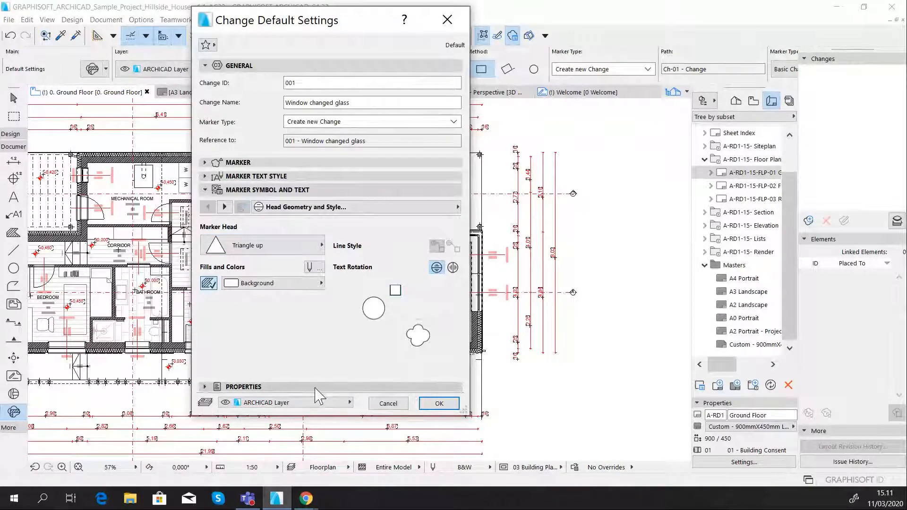
- Assign the change marker to the layer 2 - Drawing.Text, Labels and accept the default settings
left_click(315, 406)
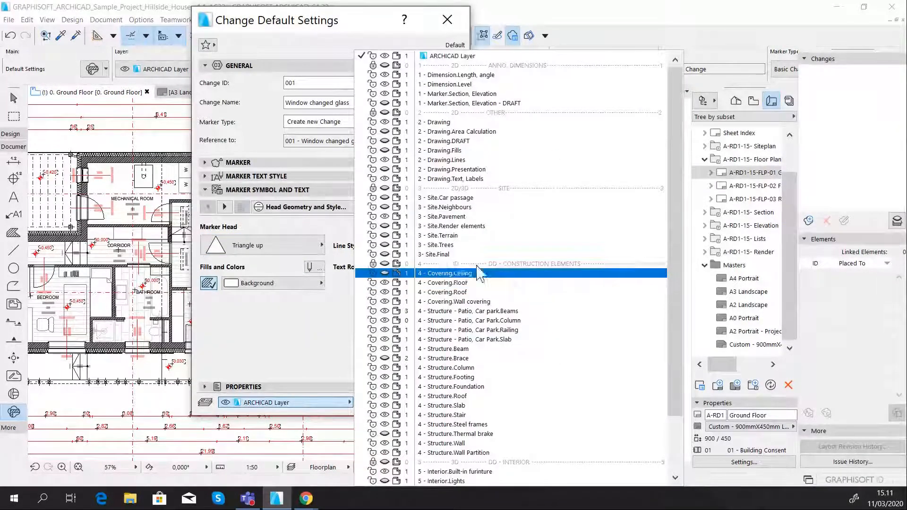
scroll(416, 264, "down", 3)
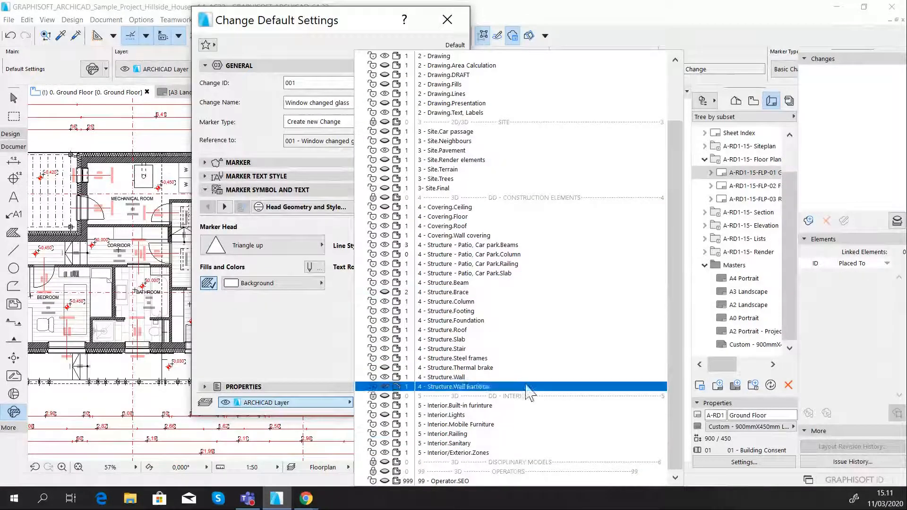
scroll(531, 298, "up", 2)
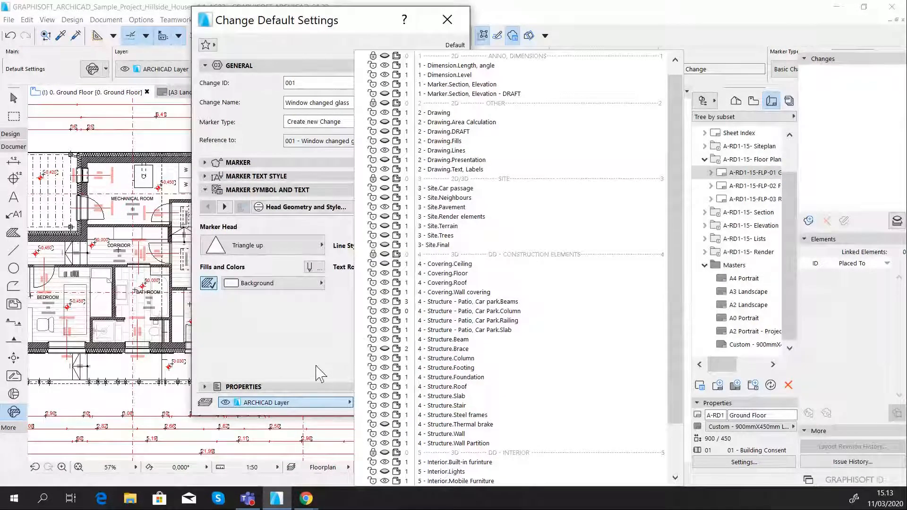
left_click(512, 170)
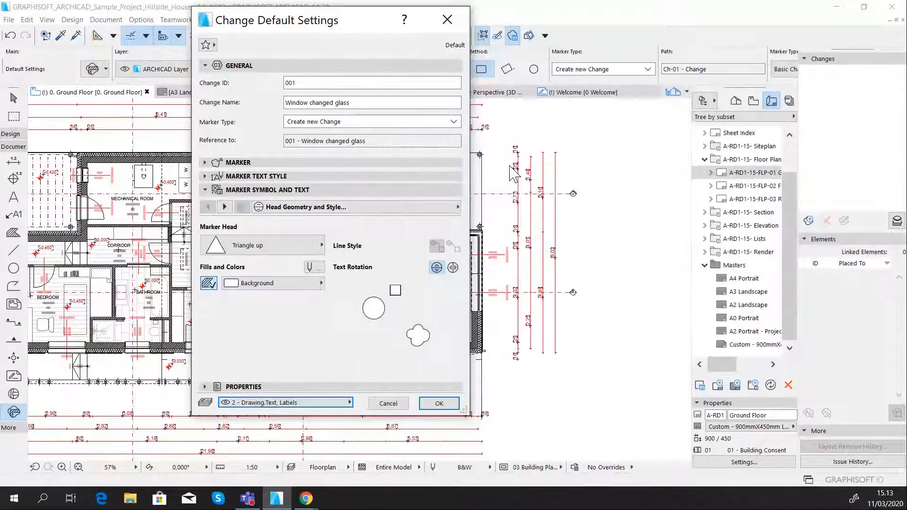
left_click(439, 404)
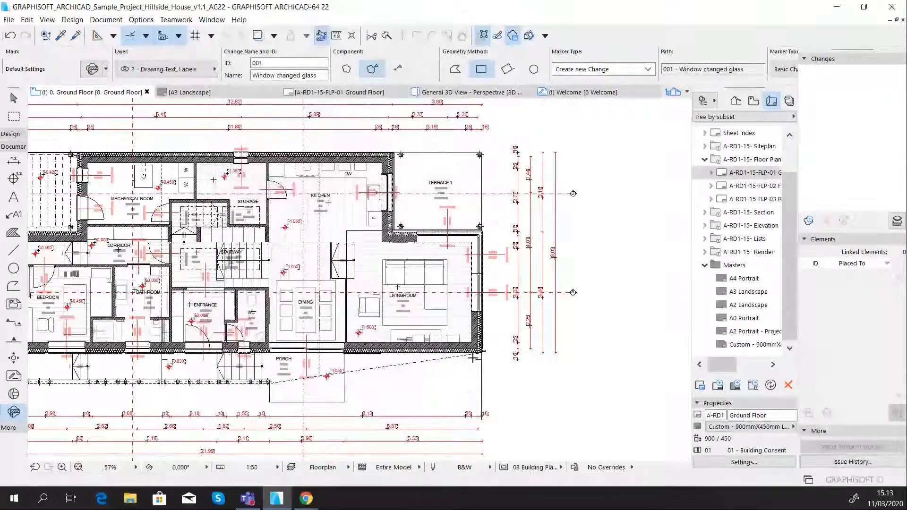
- Place the 001 change marker head alone, without a cloud, just outside the living room's corner window
scroll(498, 237, "up", 4)
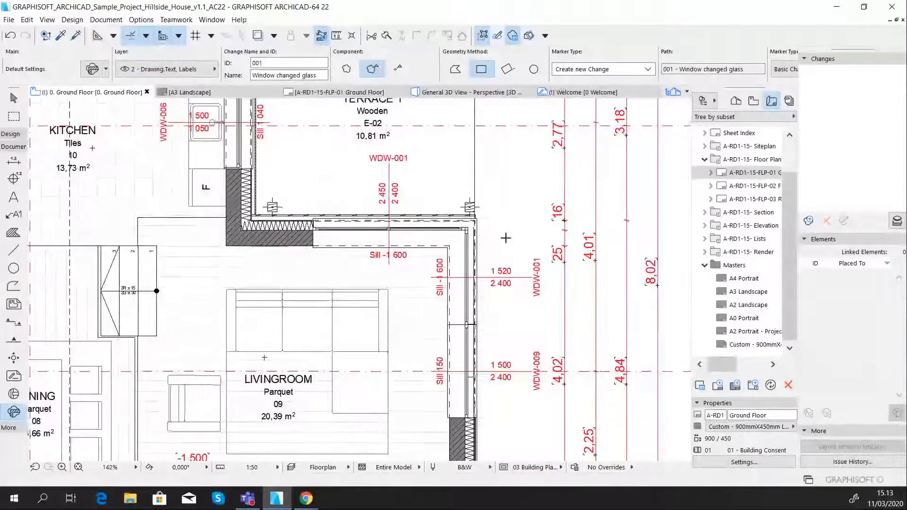
left_click(506, 244)
left_click(507, 244)
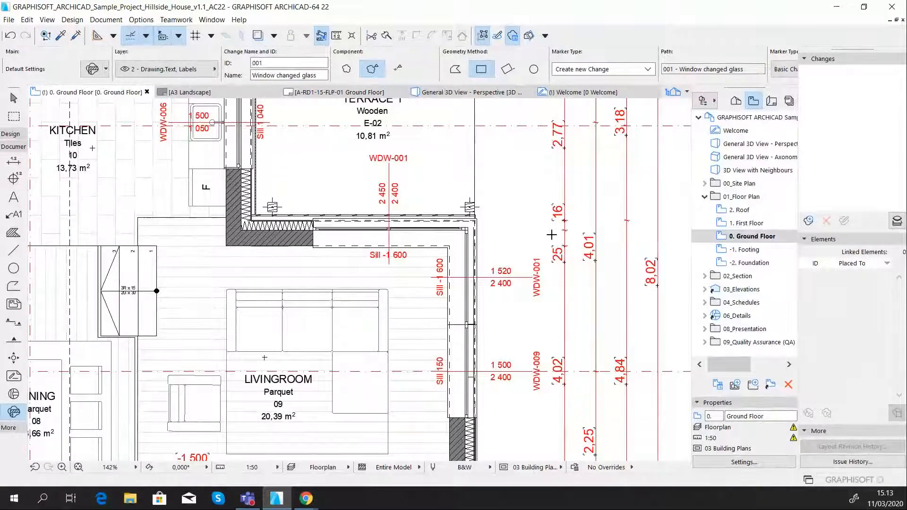
scroll(492, 255, "down", 2)
scroll(492, 255, "down", 10)
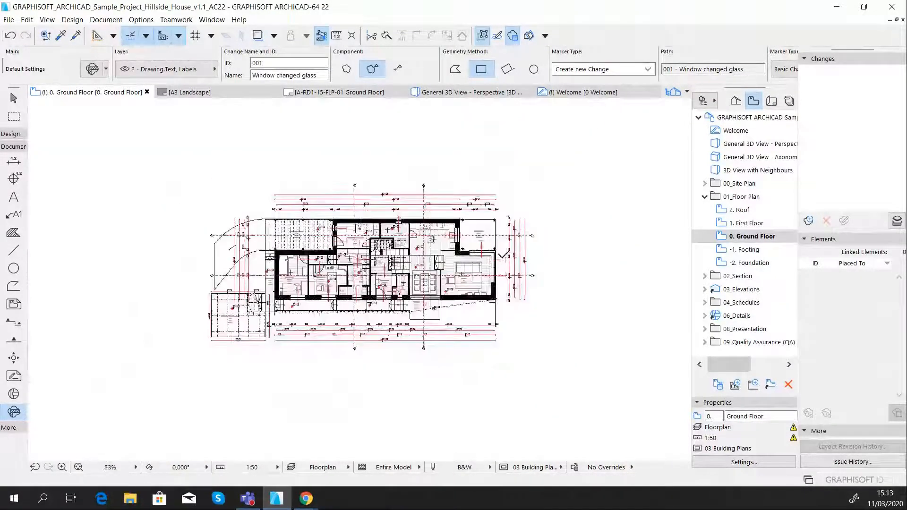
scroll(433, 240, "up", 15)
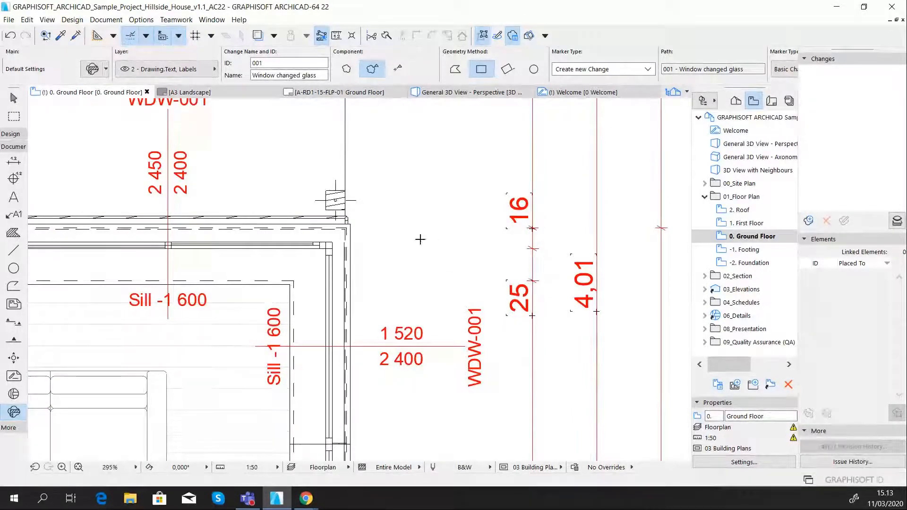
left_click(397, 69)
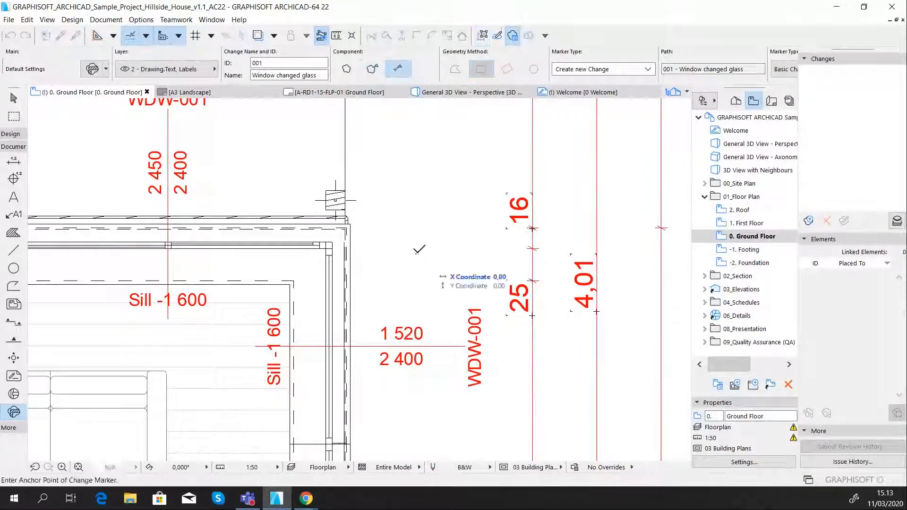
left_click(416, 251)
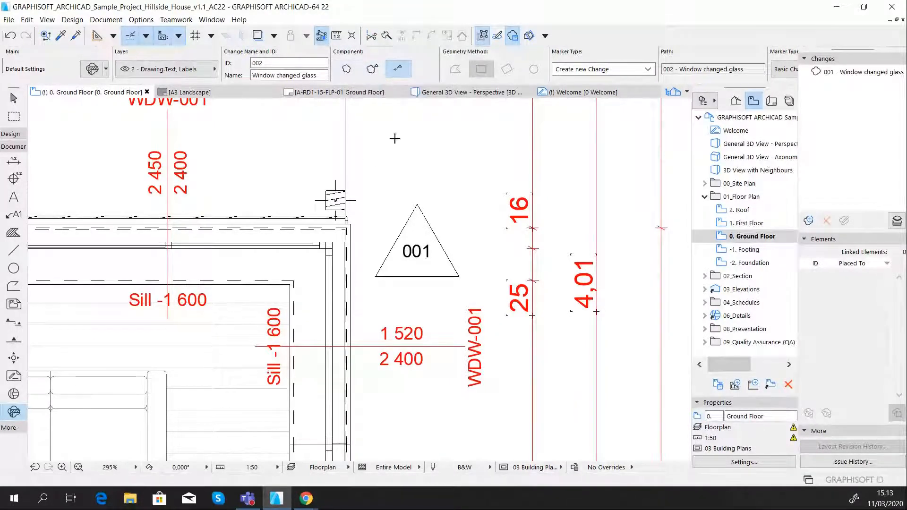
- Select the 001 marker and its entry in the change list to check its linked elements, and clear the selection
left_click(413, 251)
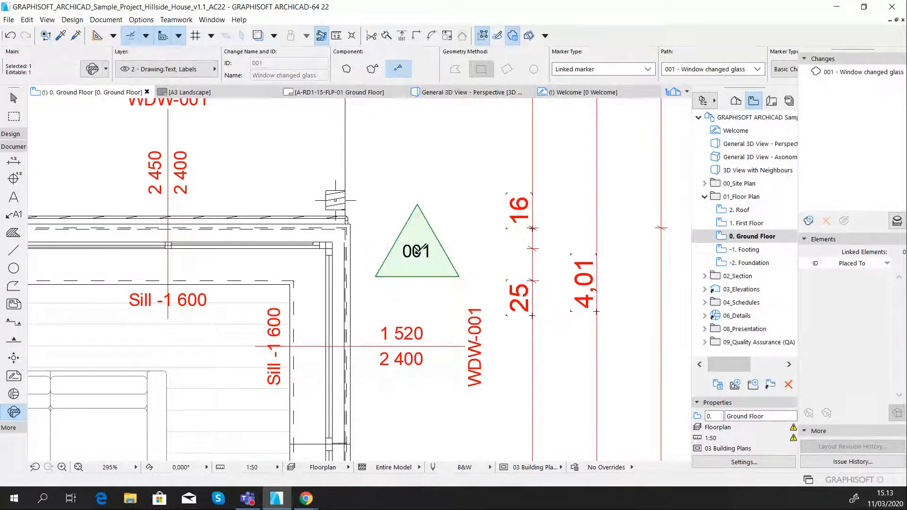
scroll(416, 251, "down", 5)
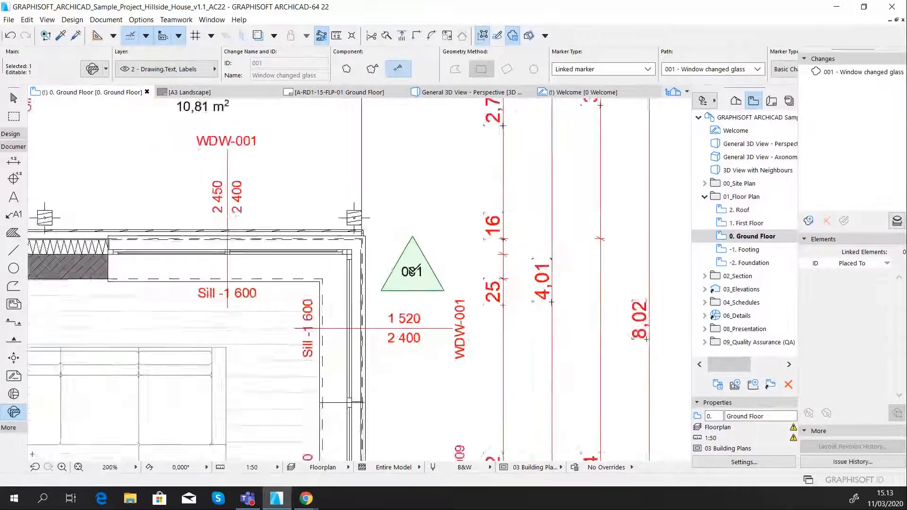
left_click(858, 74)
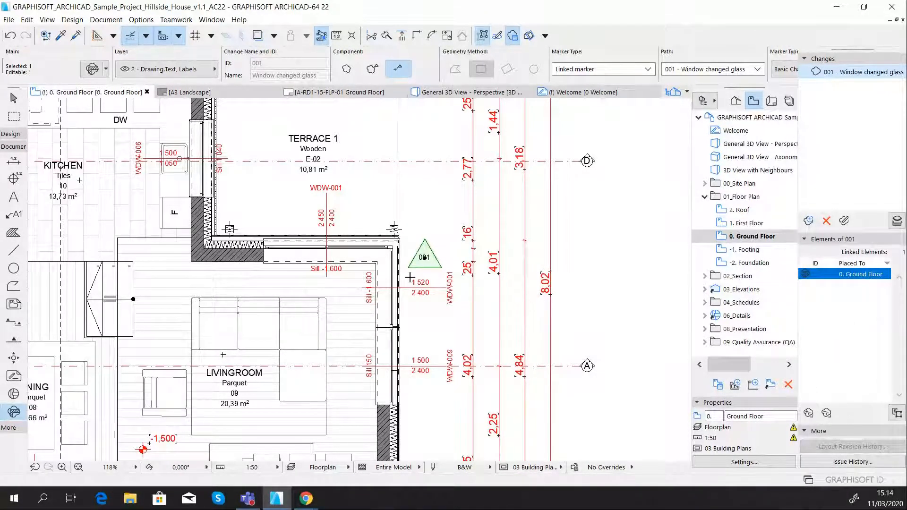
key("Escape")
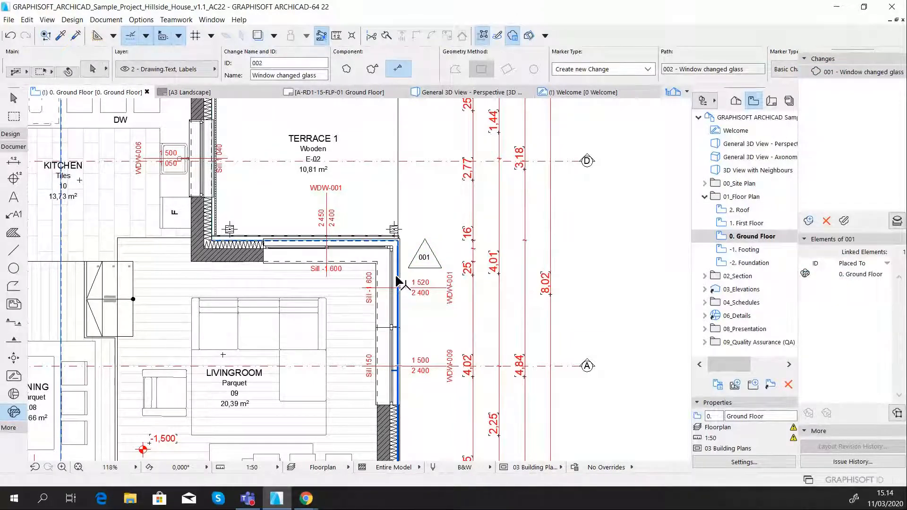
- Link the living room's corner windows and the adjoining window WDW-009 to change 001, and clear the selection
left_click(398, 406)
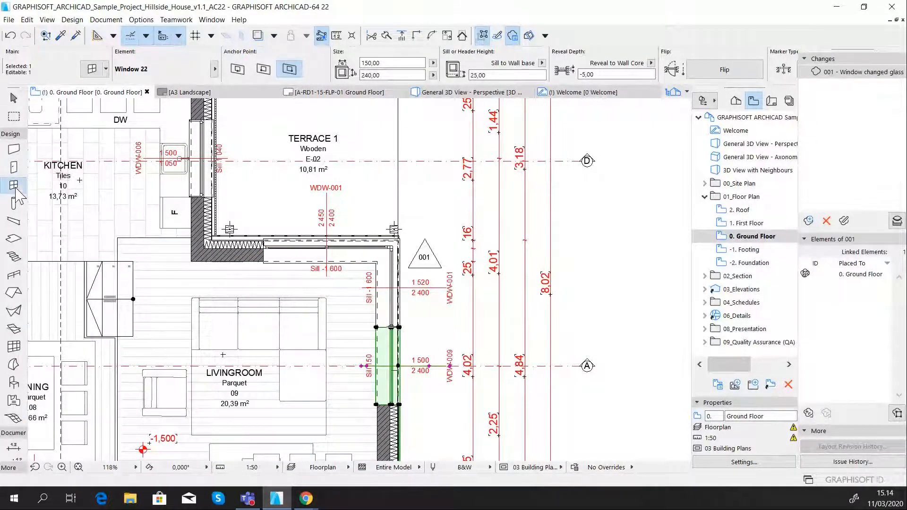
scroll(412, 263, "up", 4)
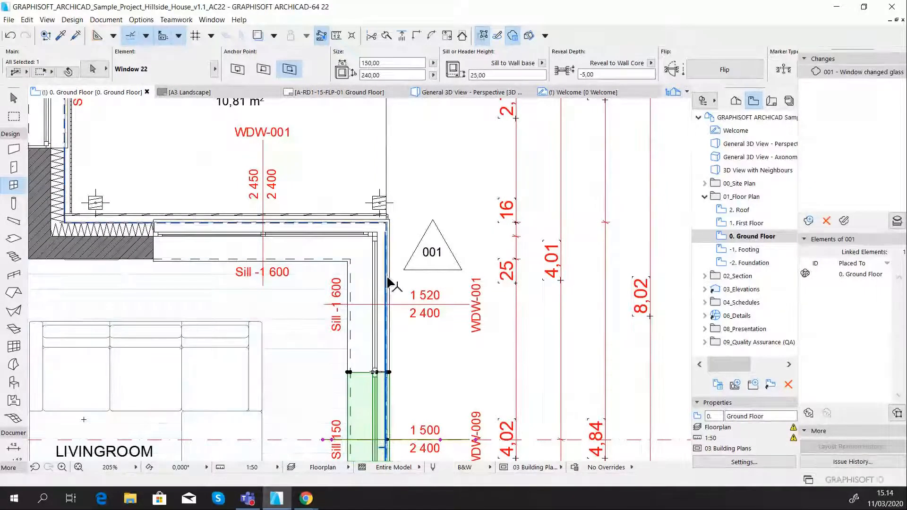
left_click(348, 264, "shift")
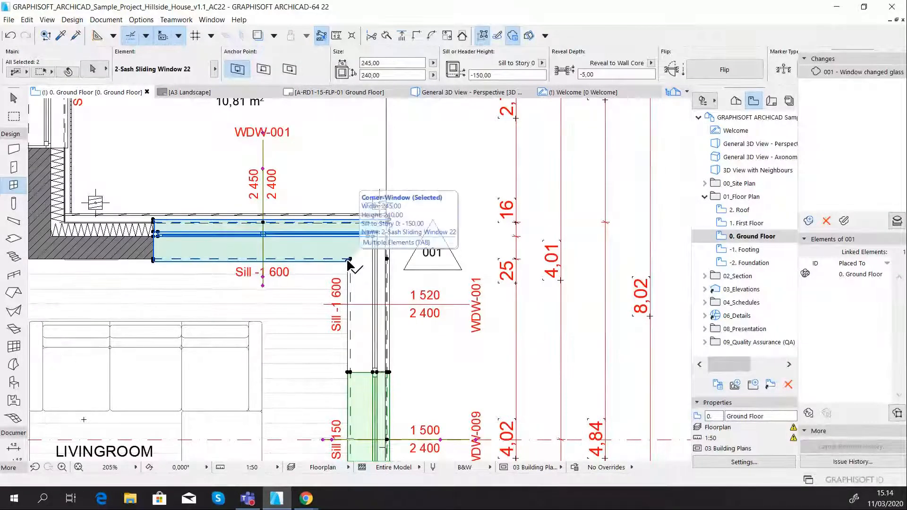
left_click(376, 276)
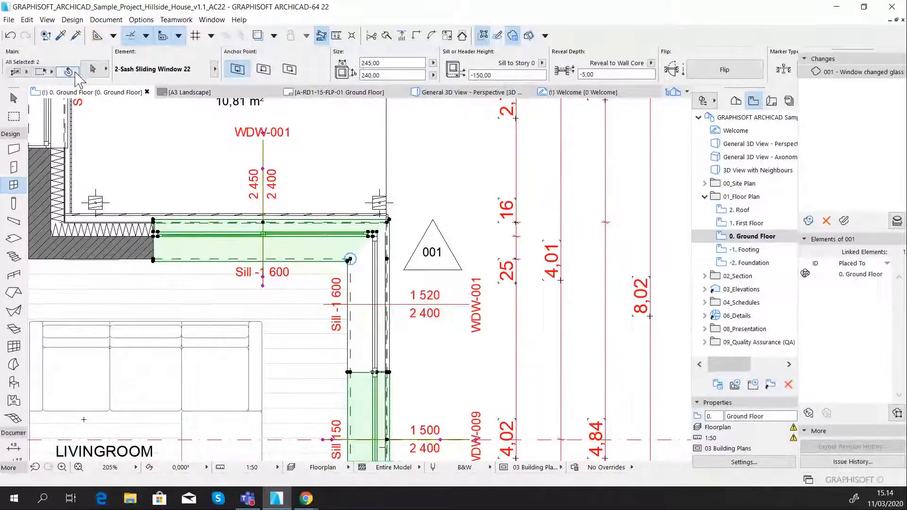
left_click(376, 296, "shift")
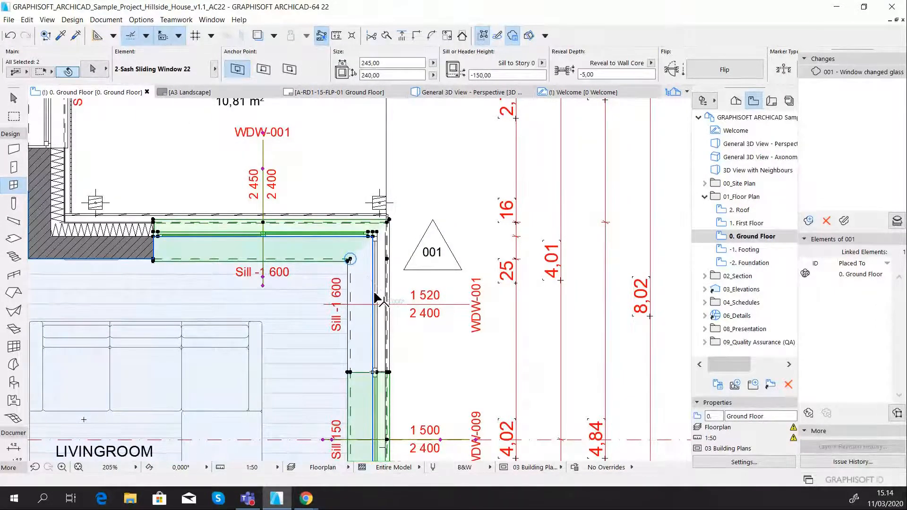
left_click(378, 299)
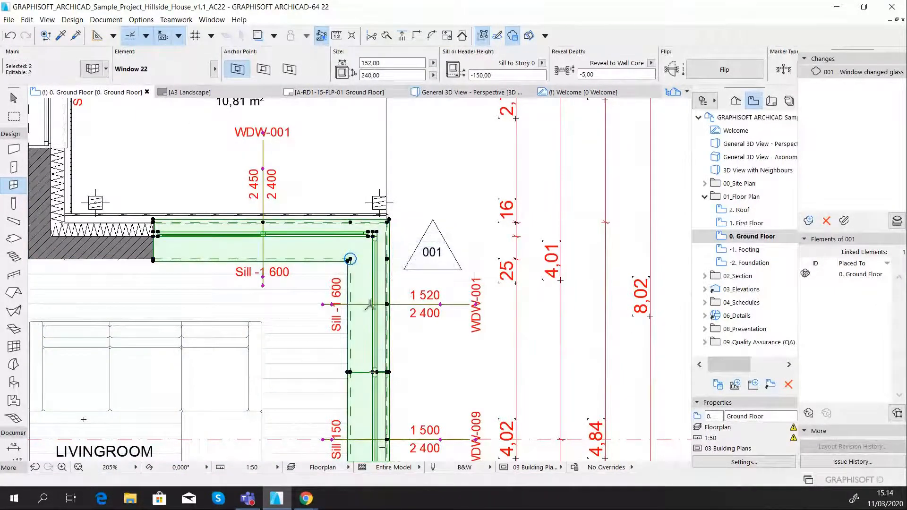
scroll(378, 300, "down", 4)
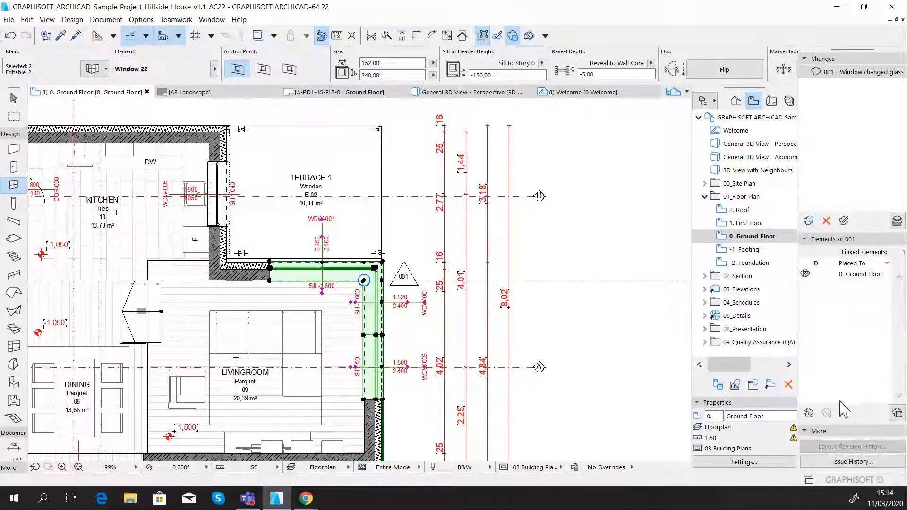
left_click(808, 413)
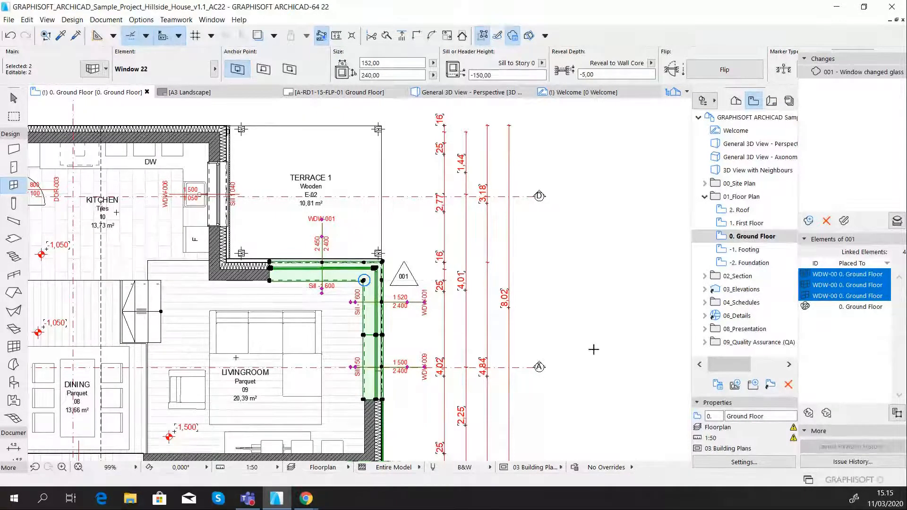
key("Escape")
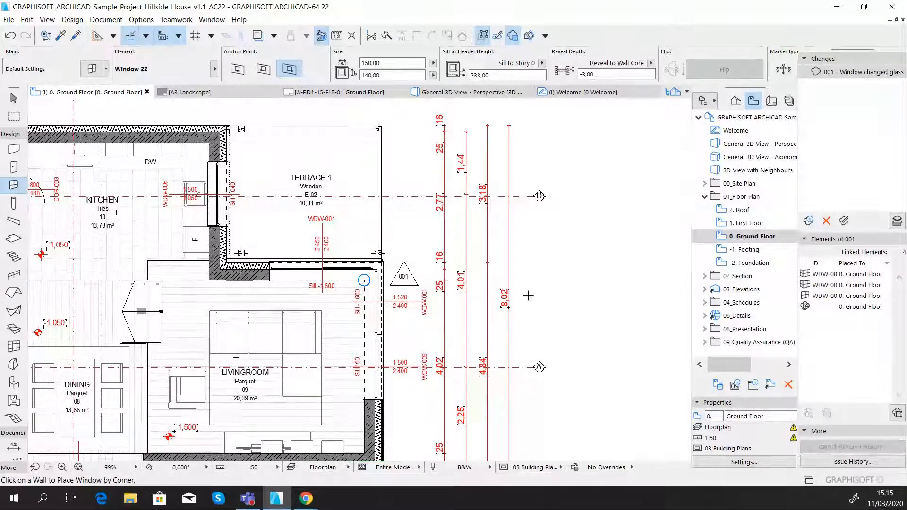
- Set the change marker defaults to Place linked marker, referring to change 001 - Window changed glass
scroll(312, 236, "down", 2)
middle_click_drag(281, 220, 442, 284)
scroll(437, 251, "up", 3)
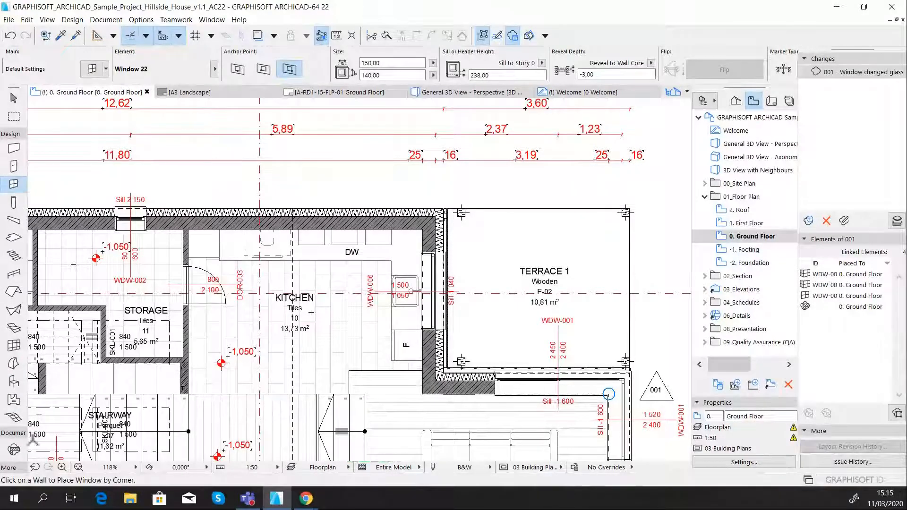
double_click(14, 450)
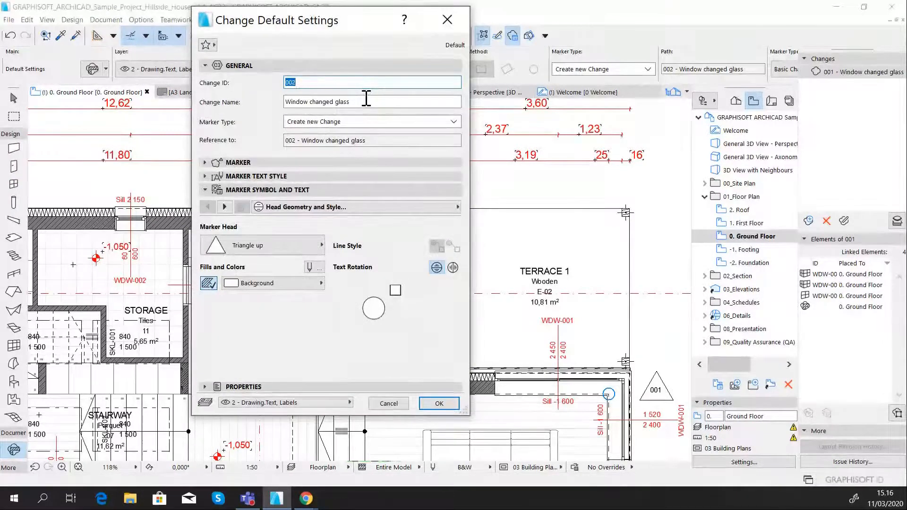
left_click(388, 403)
left_click(601, 71)
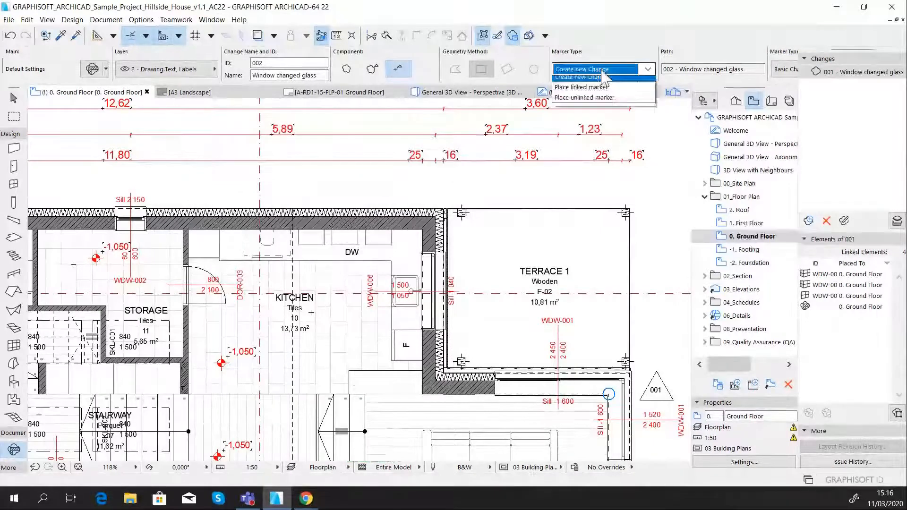
left_click(601, 93)
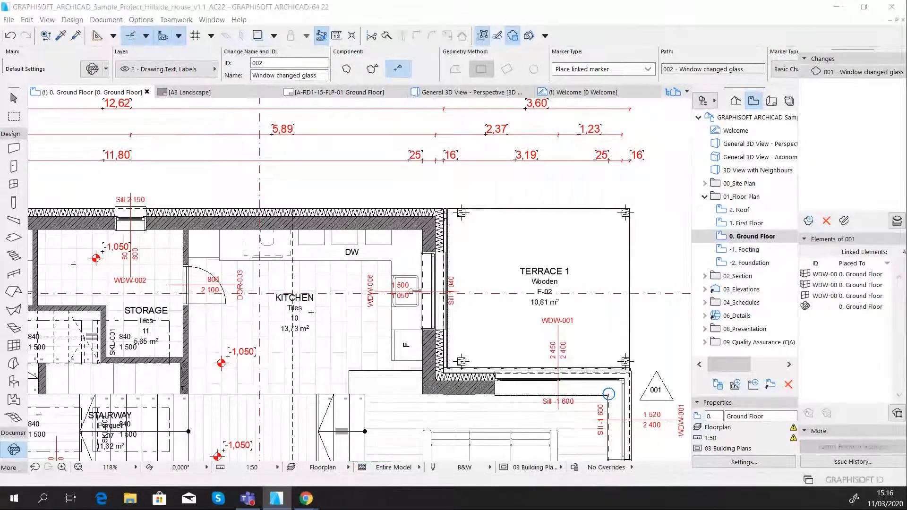
left_click_drag(0, 190, 283, 113)
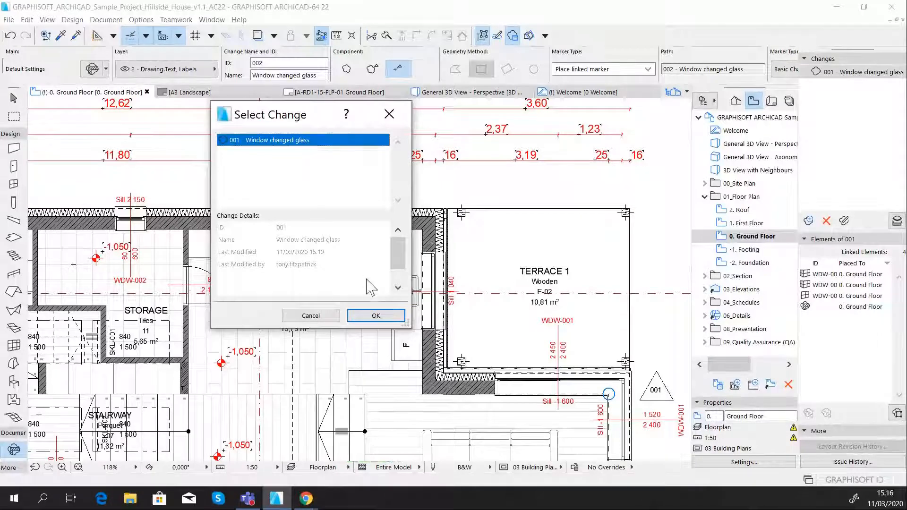
left_click(373, 315)
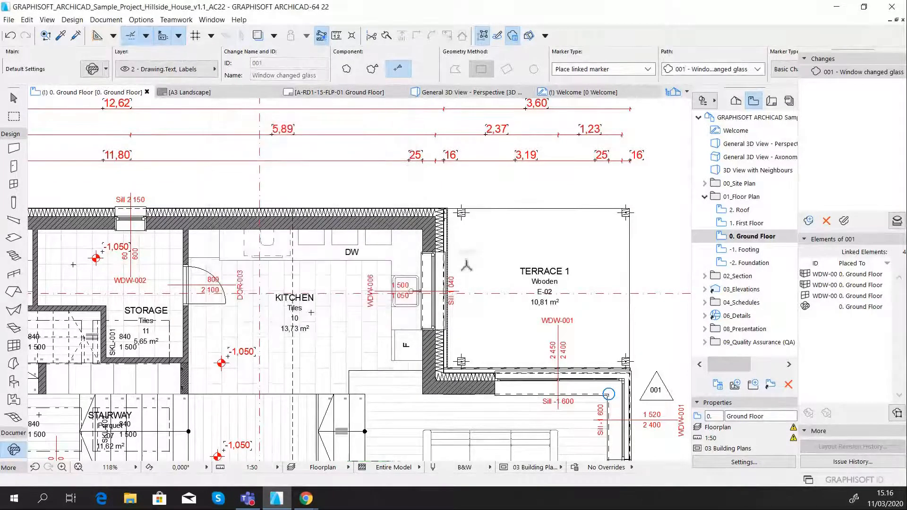
- Place a linked 001 marker with a head and a rectangular cloud around the kitchen window WDW-006
left_click(372, 69)
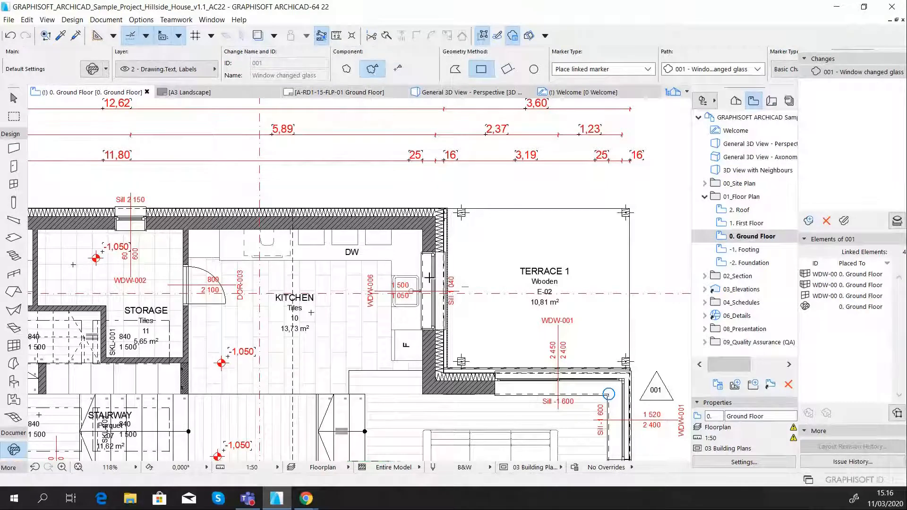
left_click(409, 242)
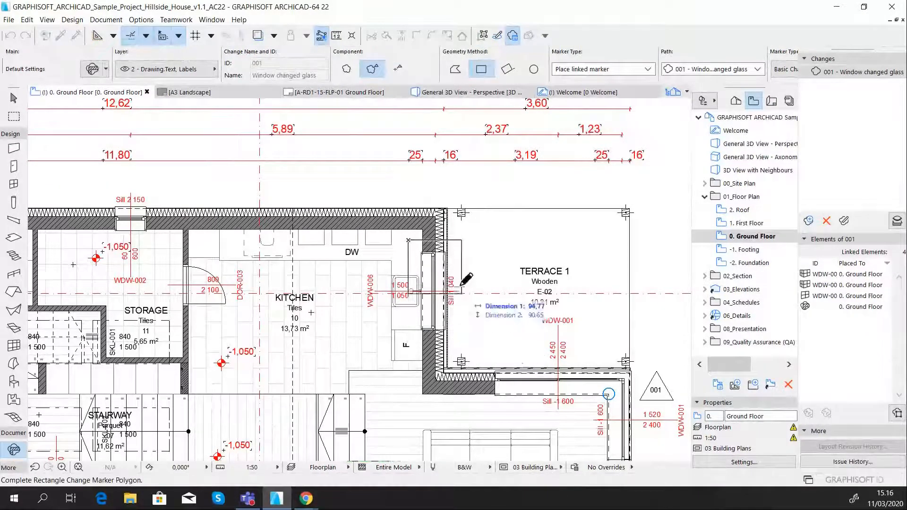
left_click(461, 340)
left_click(460, 249)
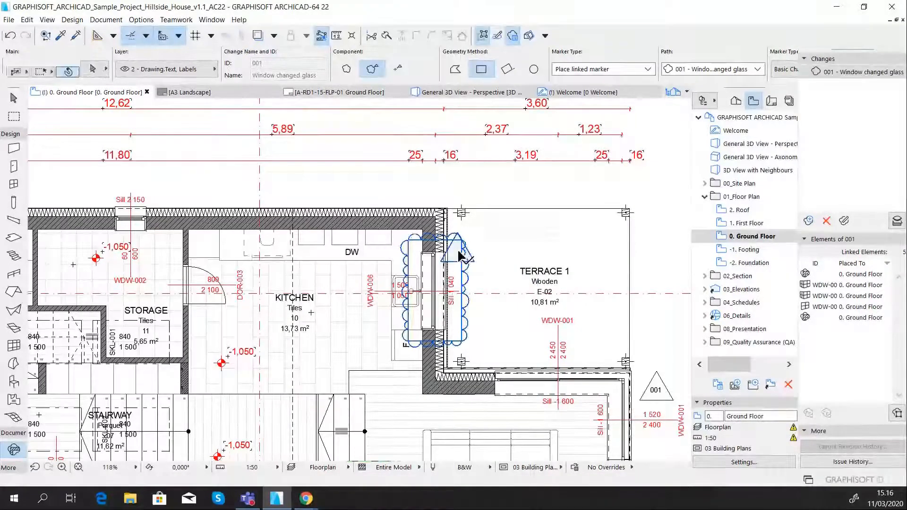
- Bring the kitchen window's 001 marker to the front and move its head out of the cloud onto Terrace 1
left_click(27, 20)
mouse_move(135, 196)
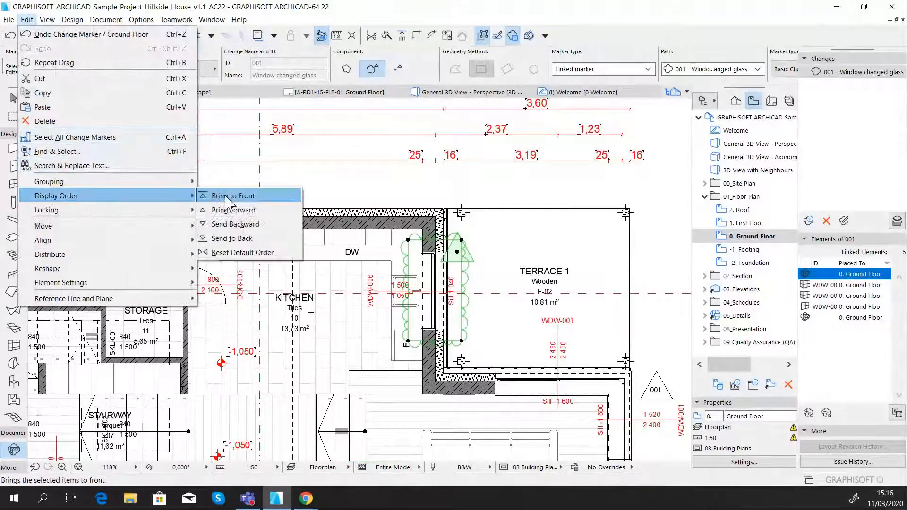
left_click(227, 196)
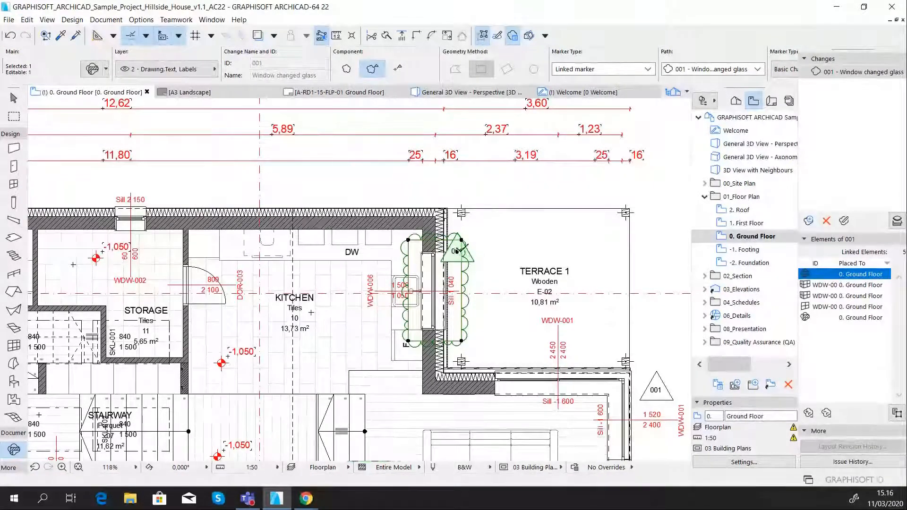
left_click(457, 252)
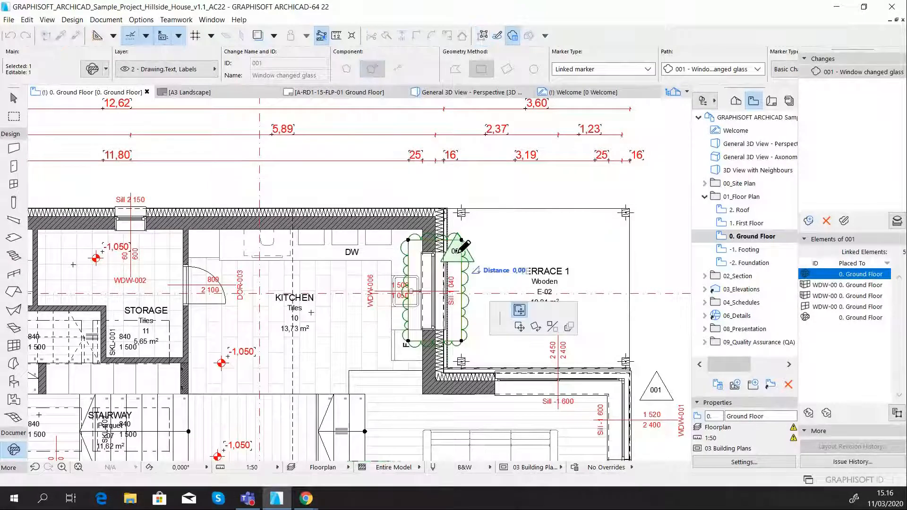
left_click(494, 250)
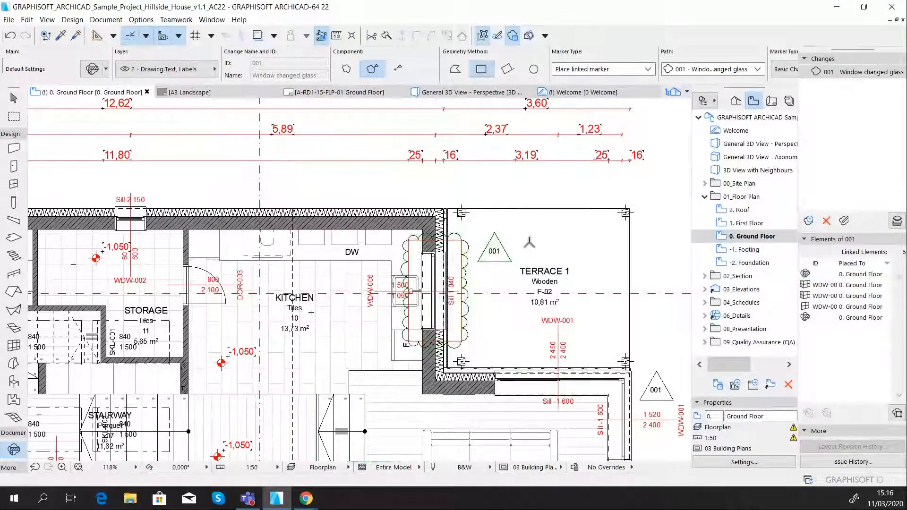
- Turn on the leader line between head and cloud for the kitchen window's 001 marker, and clear the selection
left_click(495, 252)
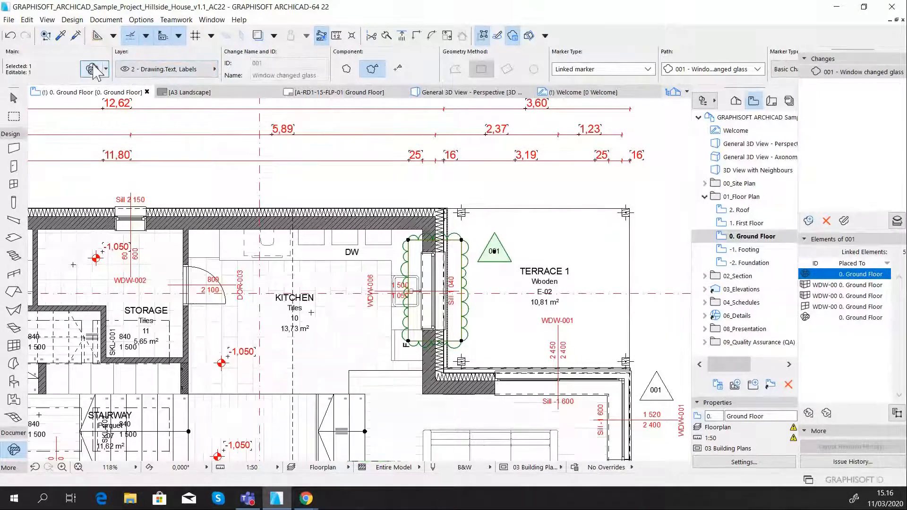
left_click(92, 69)
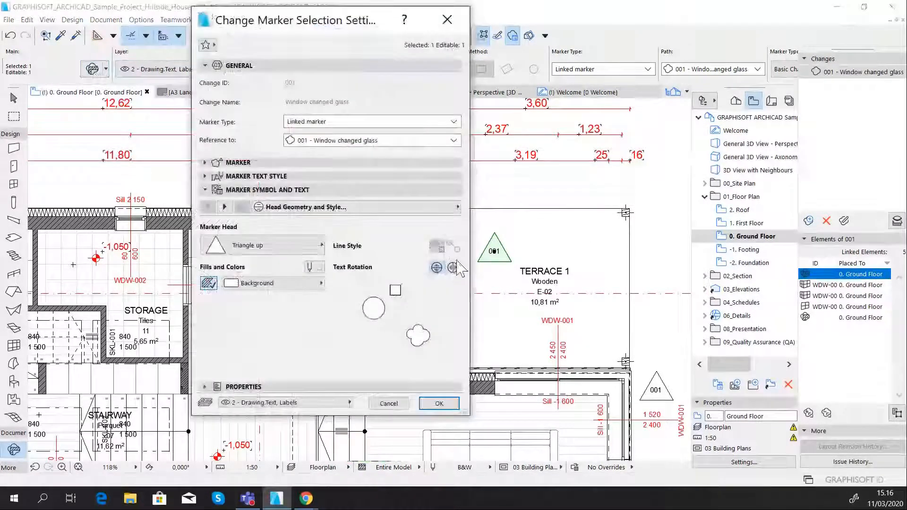
left_click(396, 290)
left_click(439, 403)
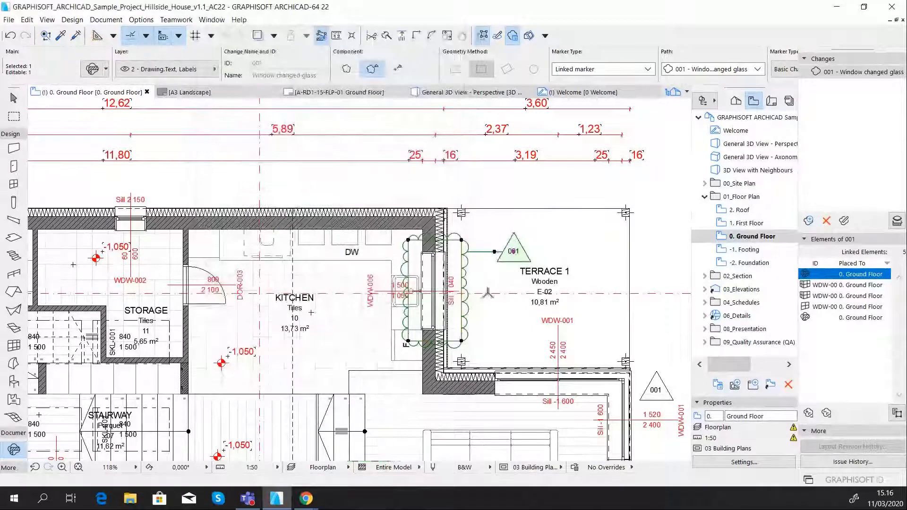
key("Escape")
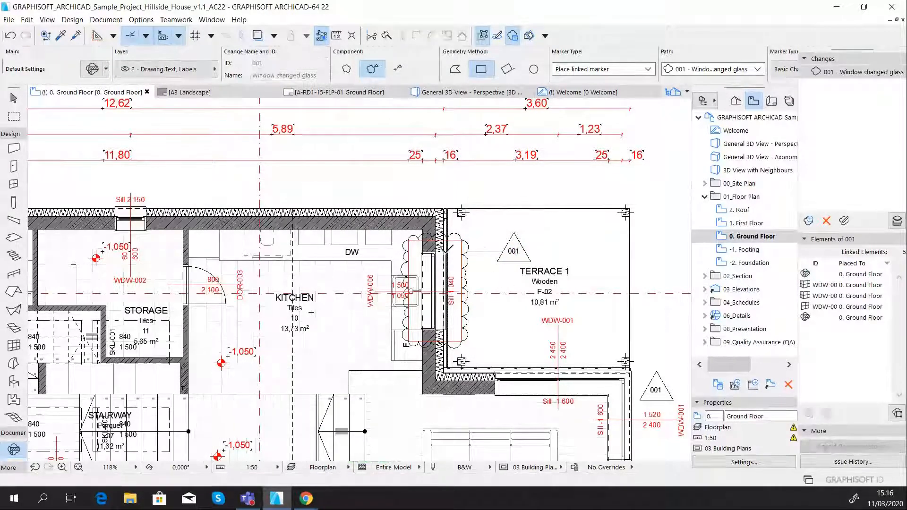
- Link the kitchen window WDW-006 to change 001 and clear the selection
left_click(433, 259)
left_click(433, 259)
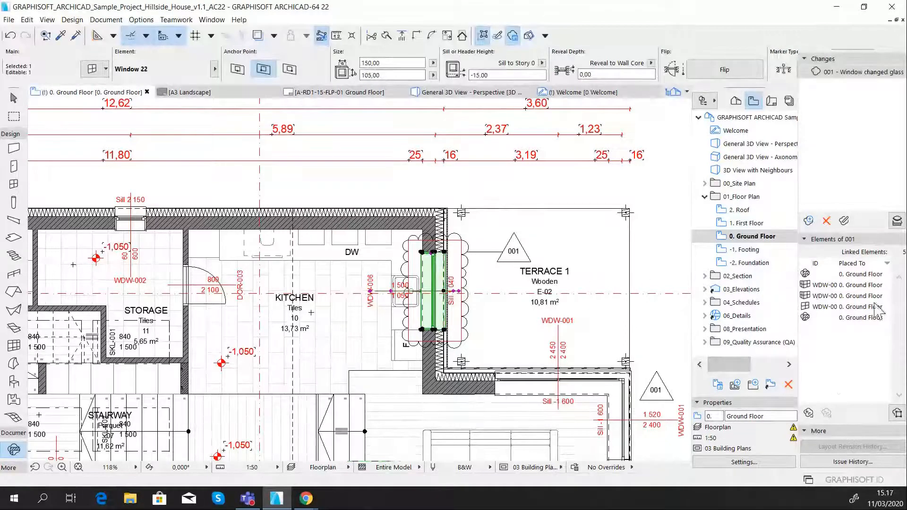
left_click(809, 413)
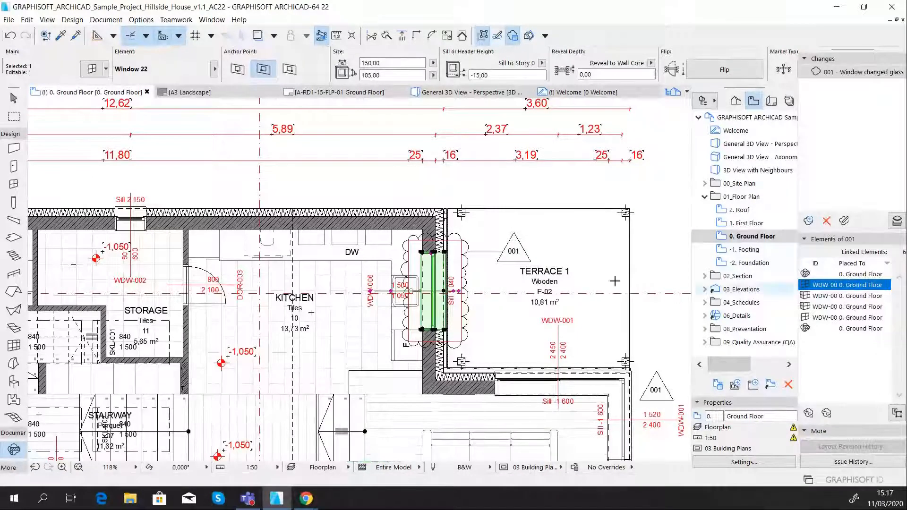
key("Escape")
- Set the Change tool's marker type to create a new change for the toilet in the ground-floor WC
scroll(316, 255, "down", 4)
middle_click_drag(291, 320, 387, 245)
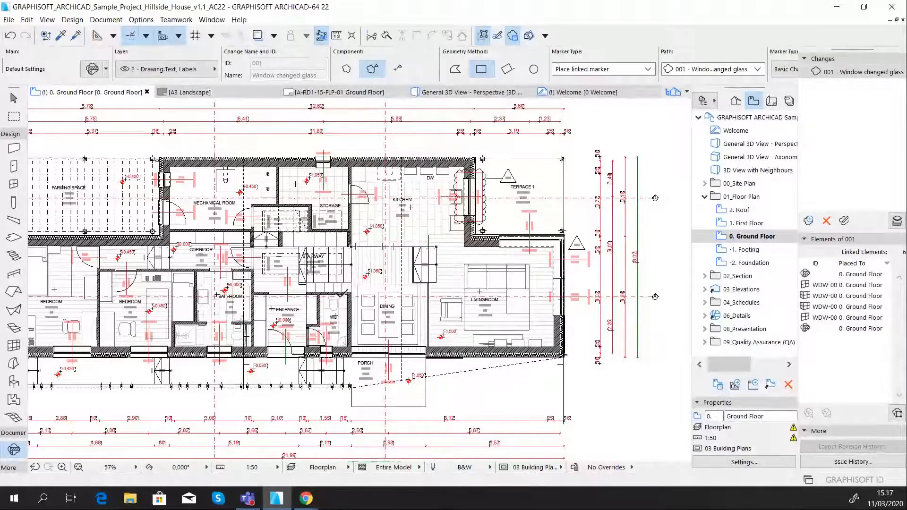
scroll(335, 305, "up", 1)
scroll(337, 304, "up", 4)
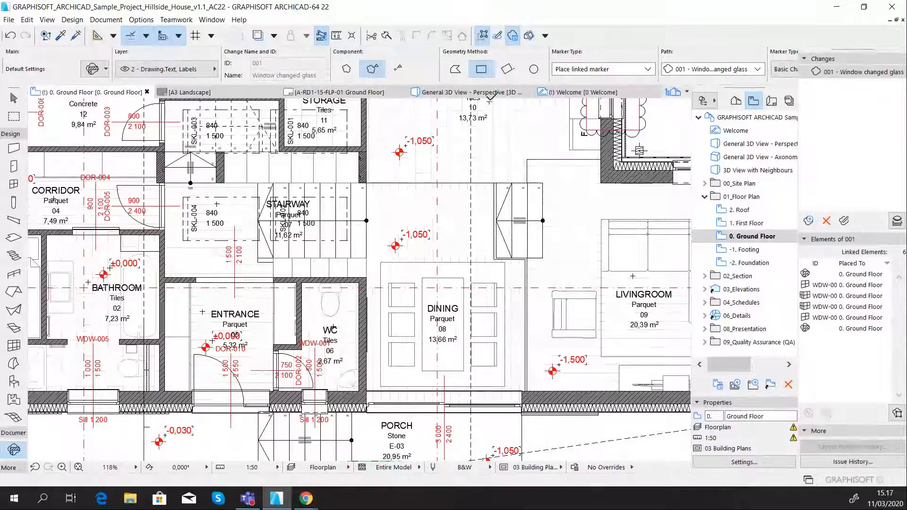
left_click(605, 70)
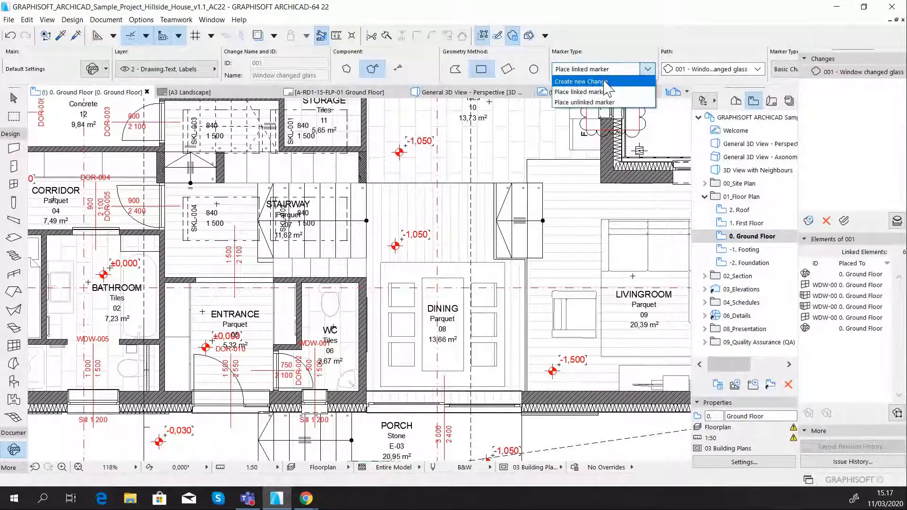
left_click(603, 81)
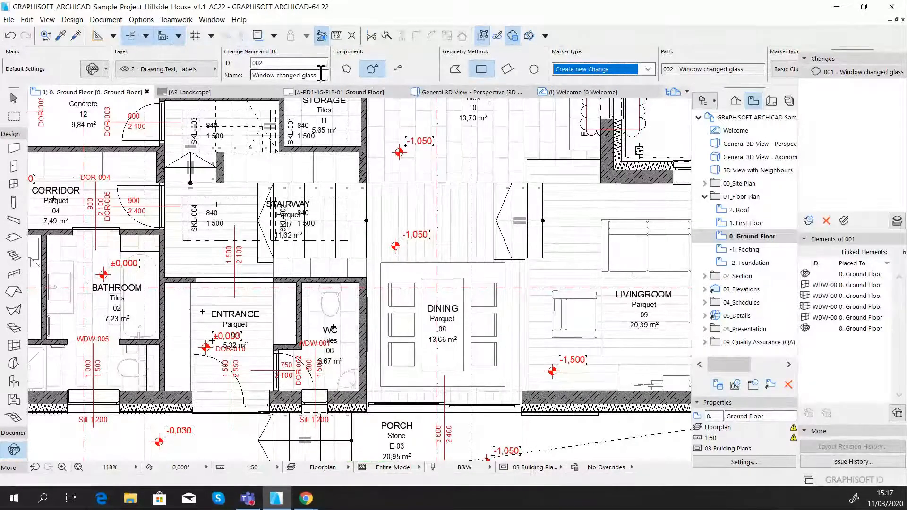
- Name the new change 002 "Toilet changed"
left_click_drag(317, 77, 251, 77)
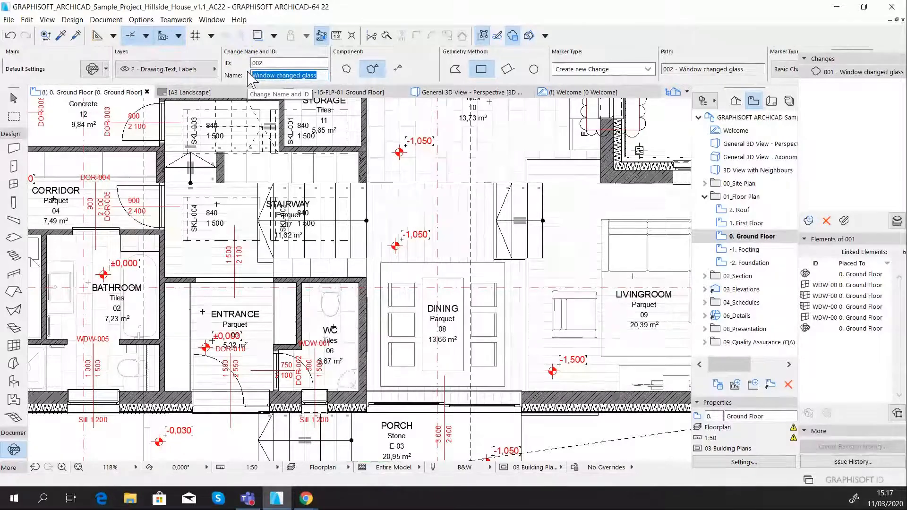
type("tOILET CHANGED")
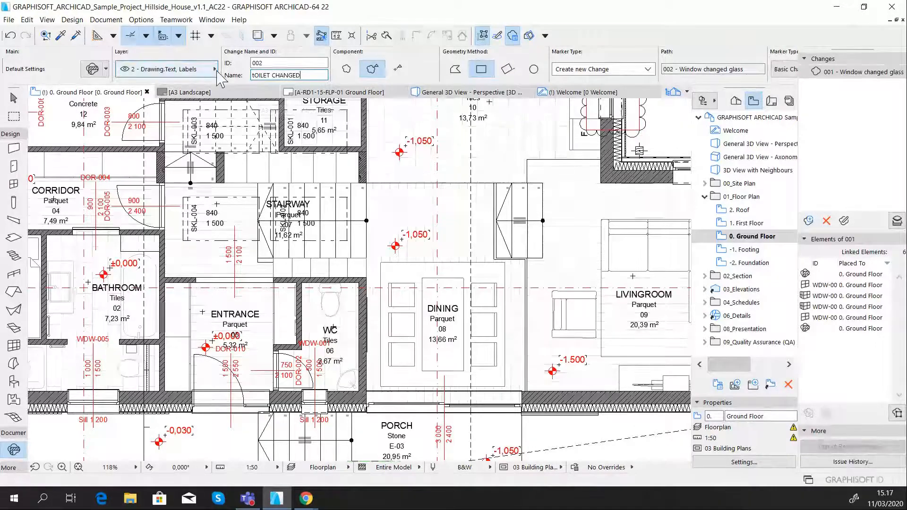
key("Return")
left_click_drag(300, 75, 252, 75)
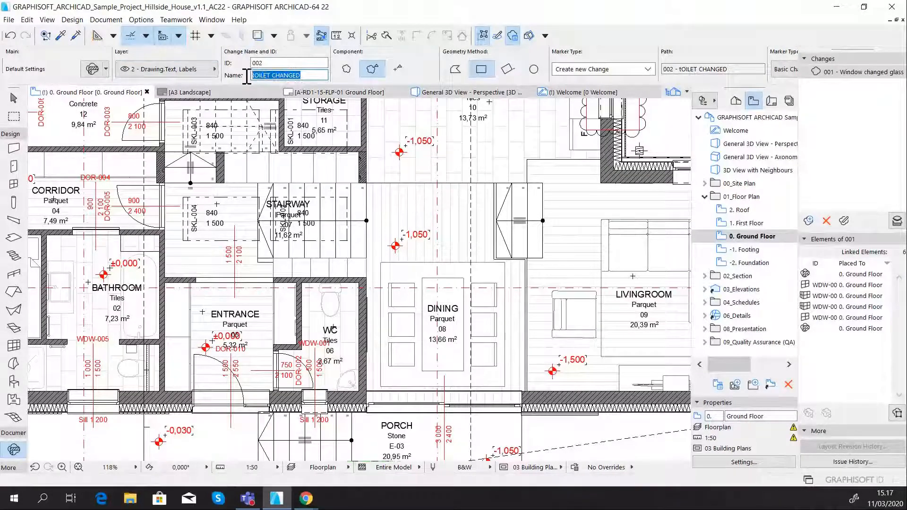
type("Toilet ")
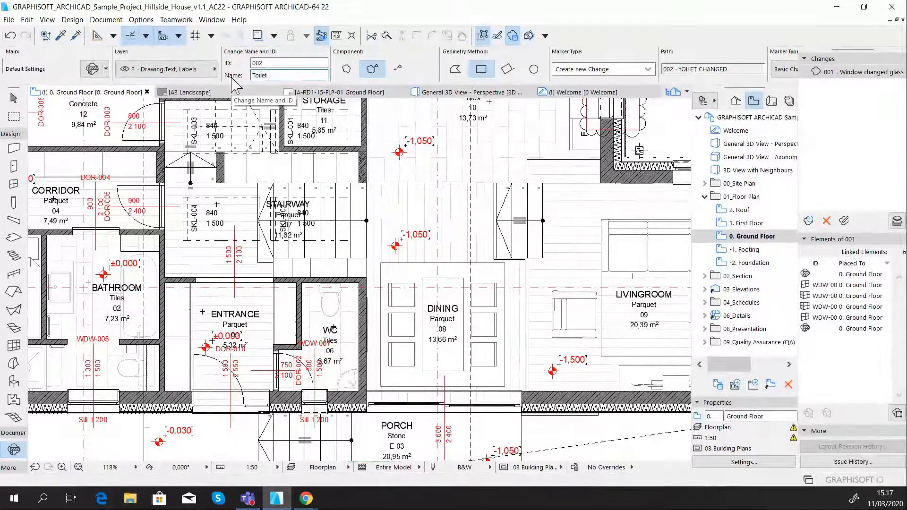
type("changed")
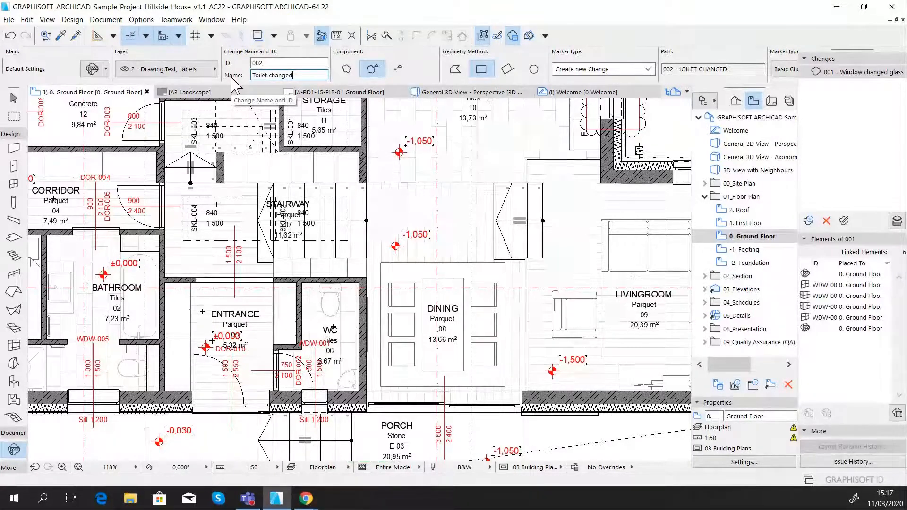
key("Return")
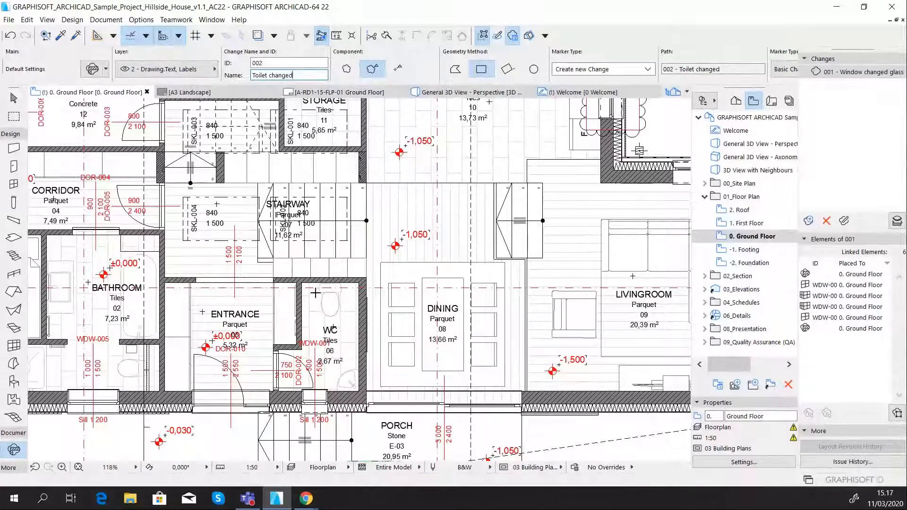
- Place a head-only marker for change 002 just above the WC, beside the stairway
left_click(335, 263)
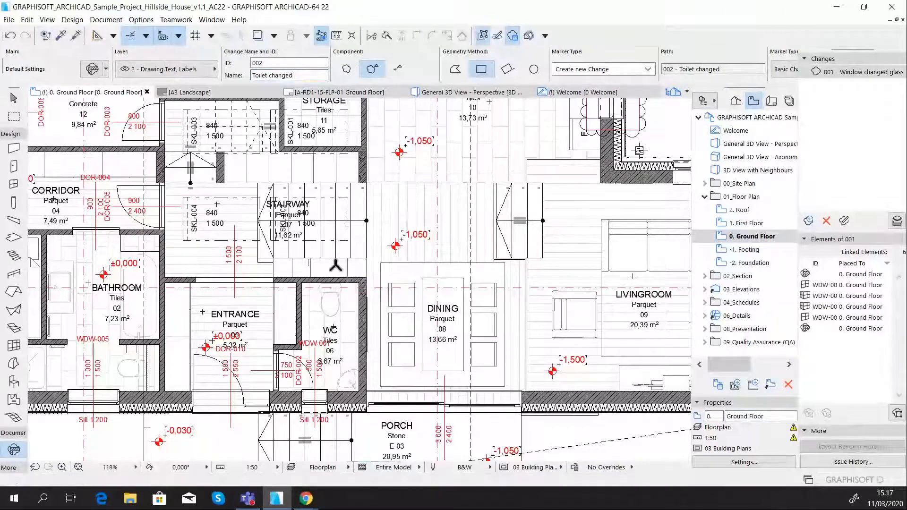
left_click(398, 70)
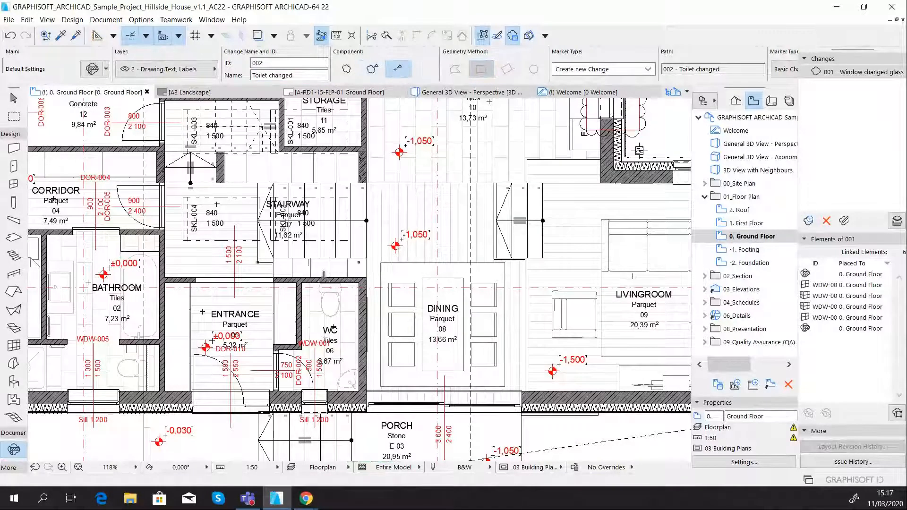
left_click(332, 262)
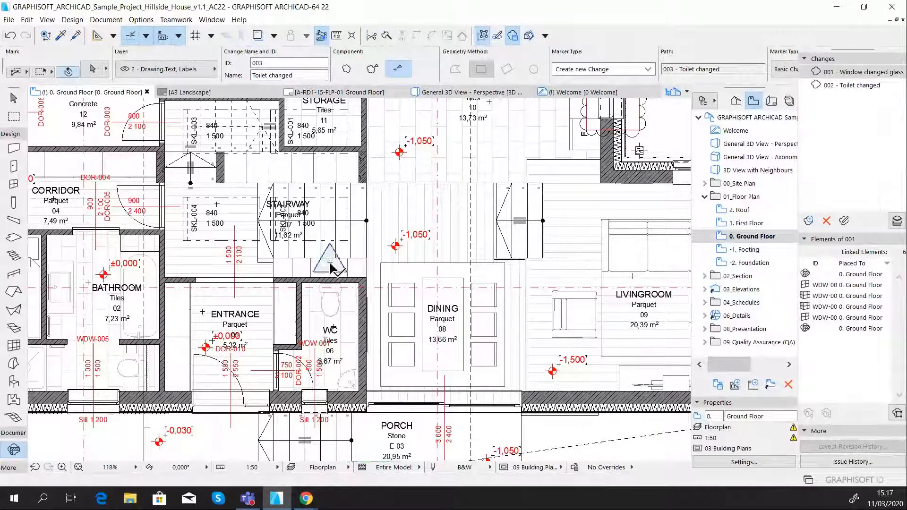
- Bring the 002 marker above the WC to the front of the display order and clear the selection
left_click(331, 263, "shift")
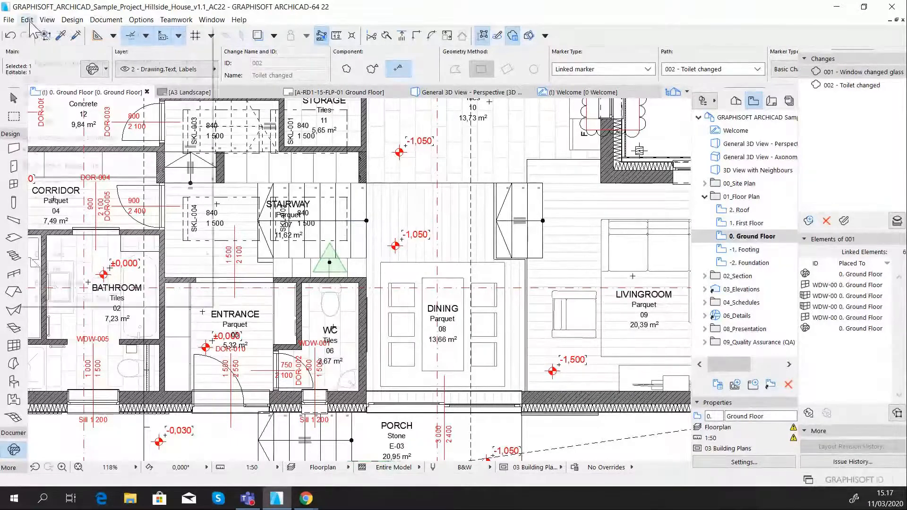
left_click(27, 20)
mouse_move(198, 196)
left_click(235, 197)
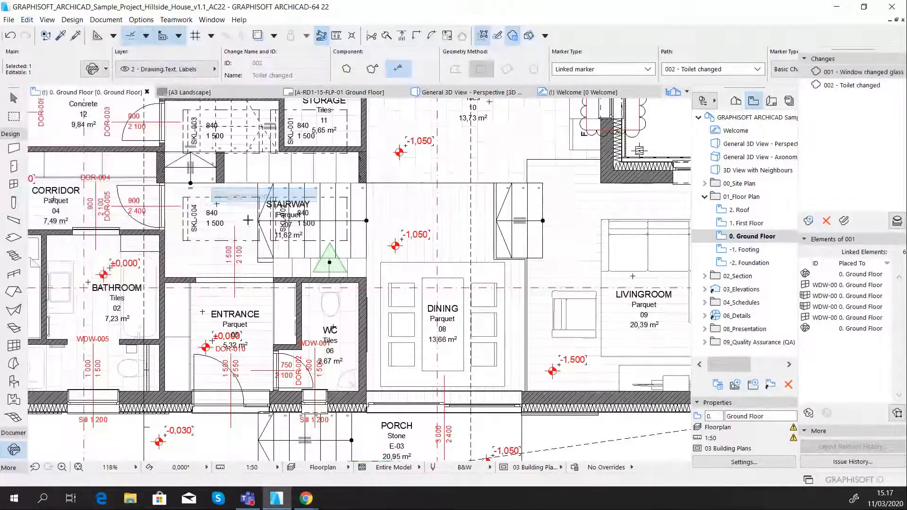
key("Escape")
key("Escape")
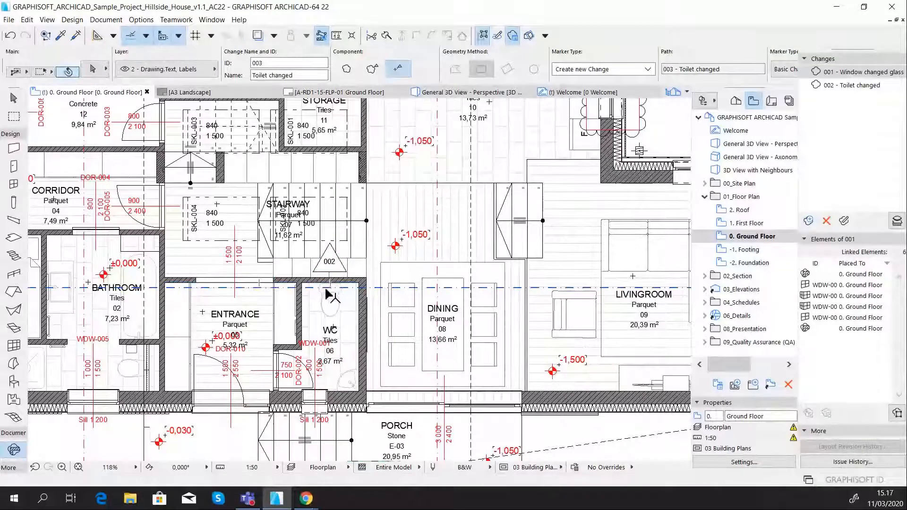
- Link the toilet in the WC to change 002 - Toilet changed and clear the selection
left_click(334, 296)
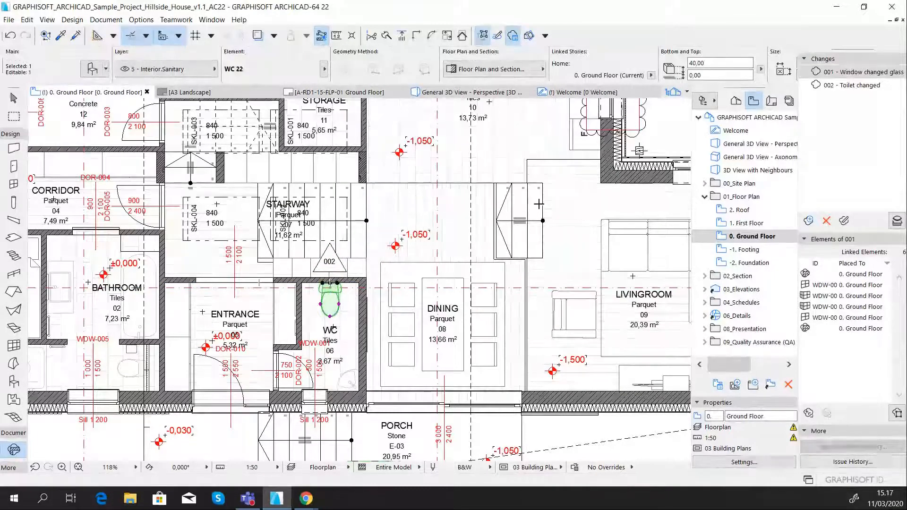
left_click(850, 85)
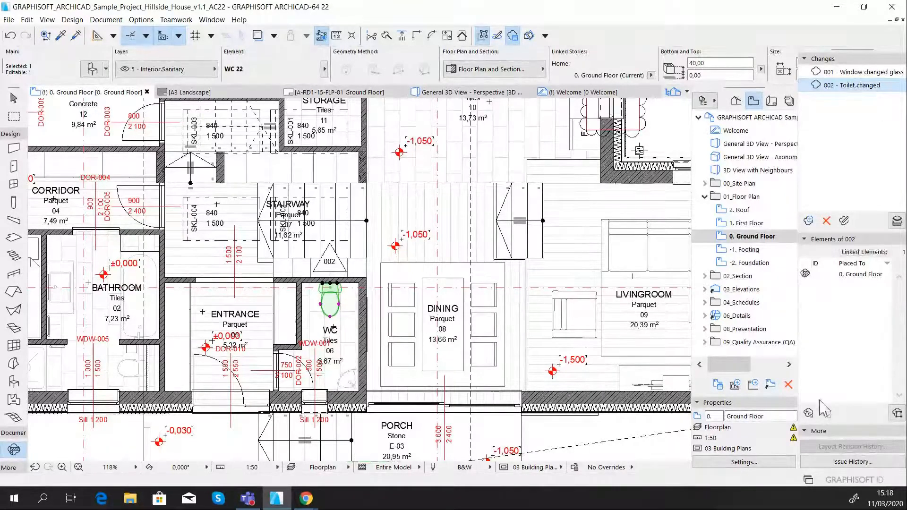
left_click(810, 415)
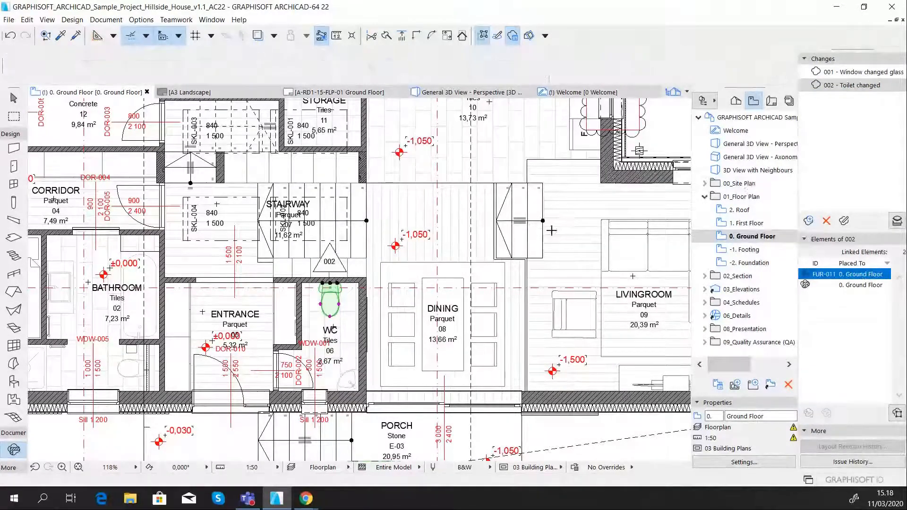
key("Escape")
- Examine the change markers on the A-RD1-15-FLP-01 Ground Floor layout and the revision history table in its title block
scroll(401, 316, "down", 7)
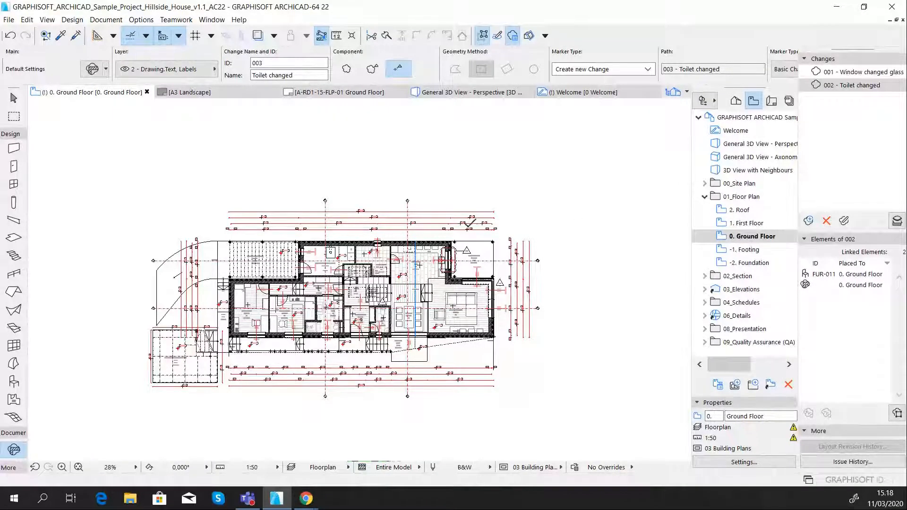
scroll(354, 305, "up", 1)
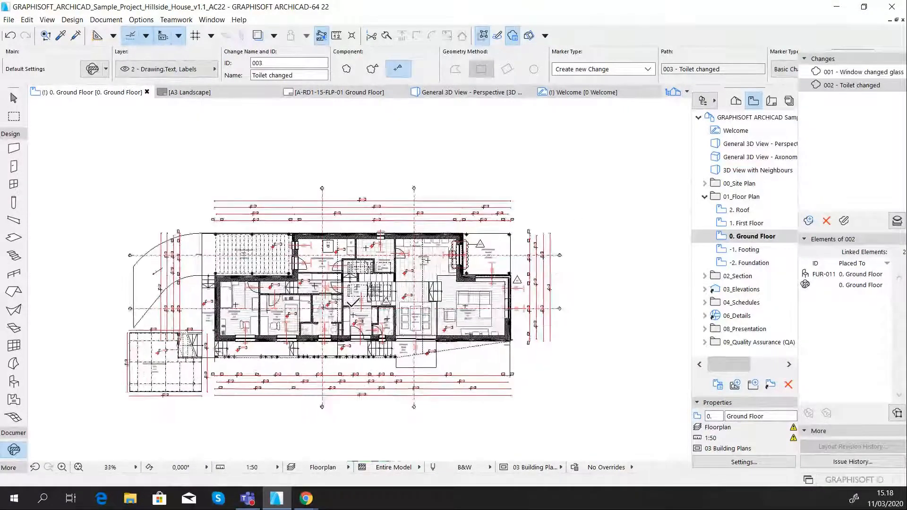
scroll(354, 305, "up", 2)
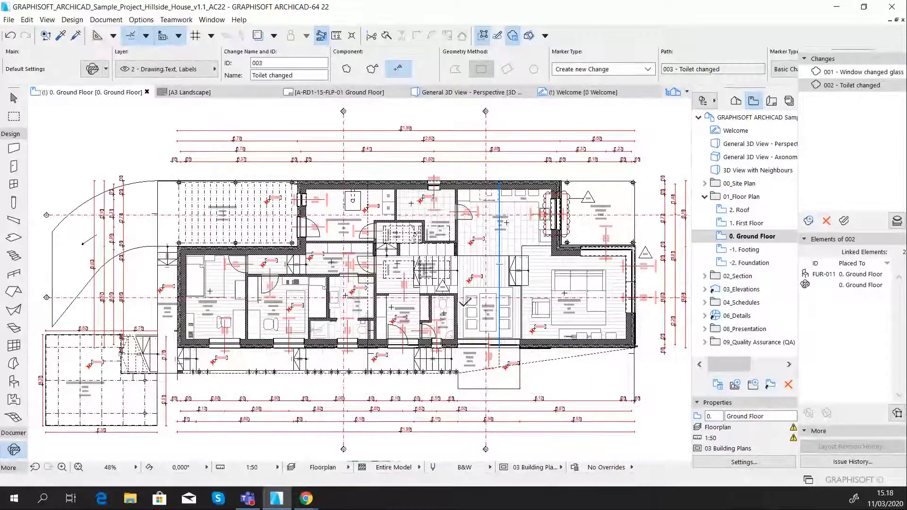
left_click(358, 94)
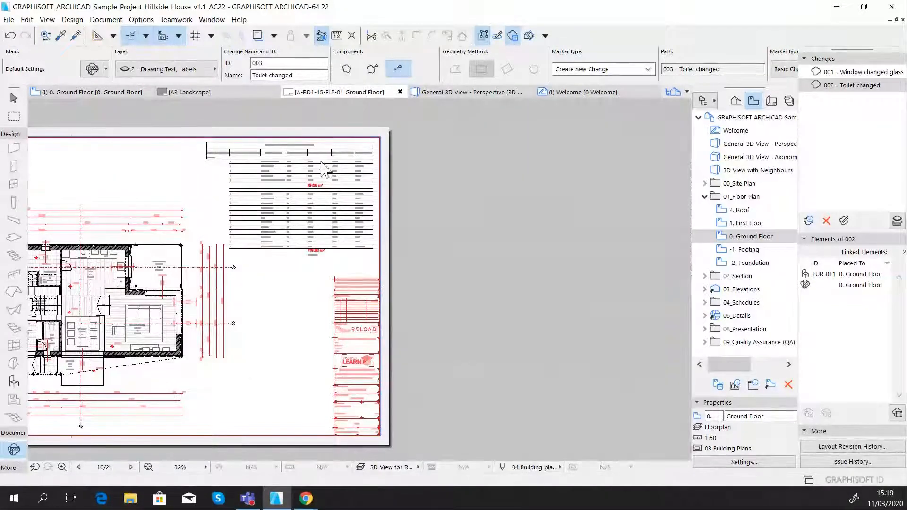
scroll(242, 261, "up", 5)
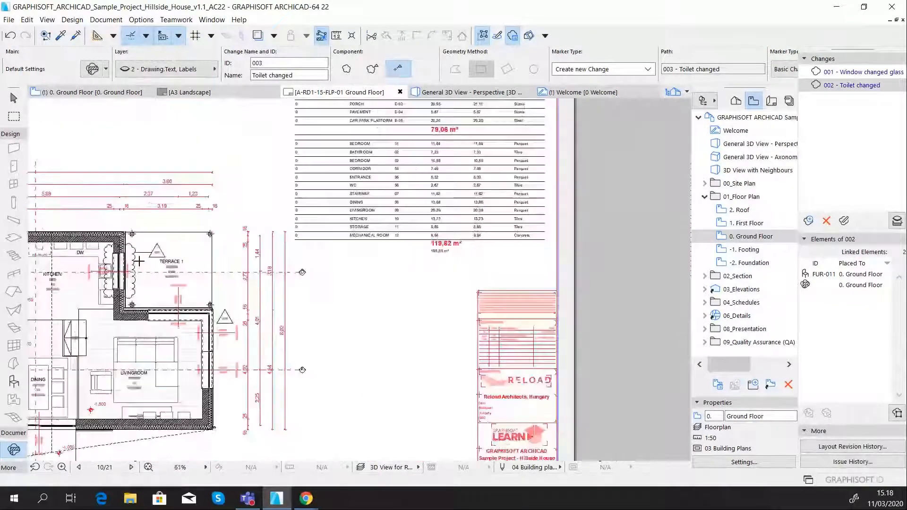
scroll(242, 261, "down", 2)
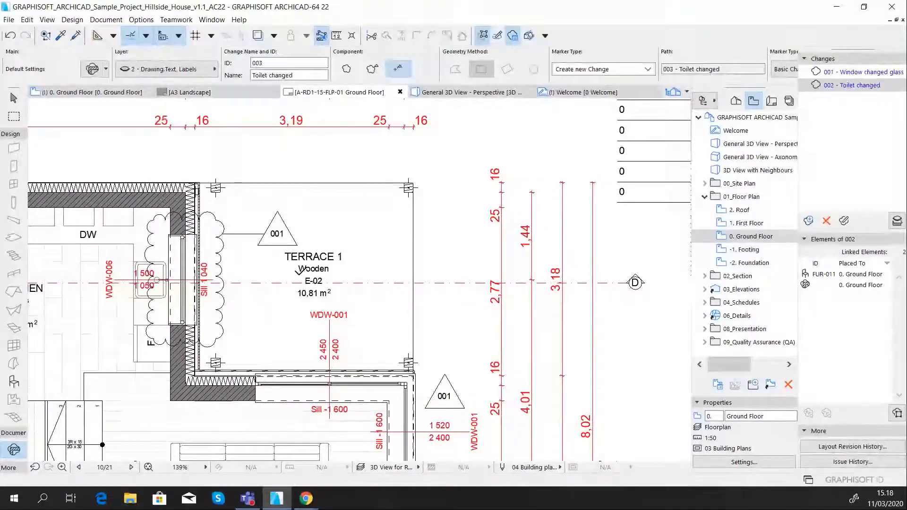
scroll(299, 275, "down", 2)
middle_click_drag(156, 340, 382, 260)
scroll(288, 331, "up", 4)
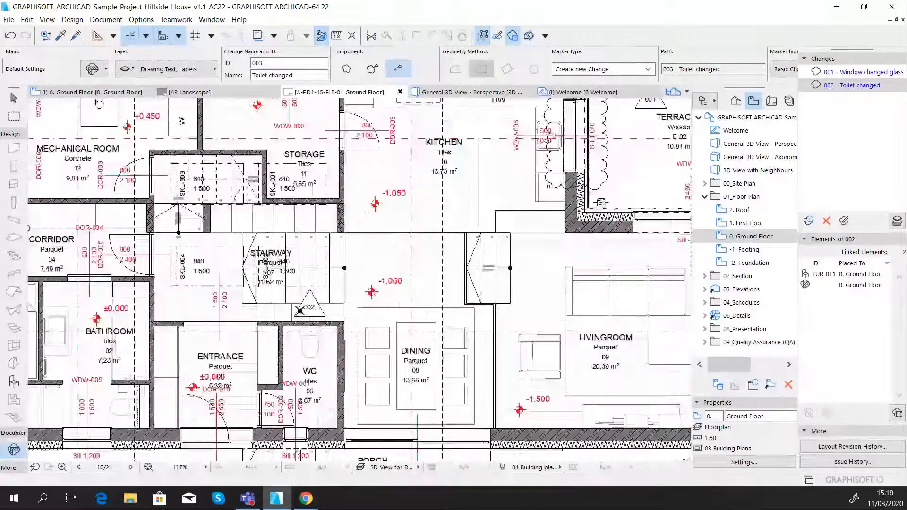
scroll(355, 322, "down", 5)
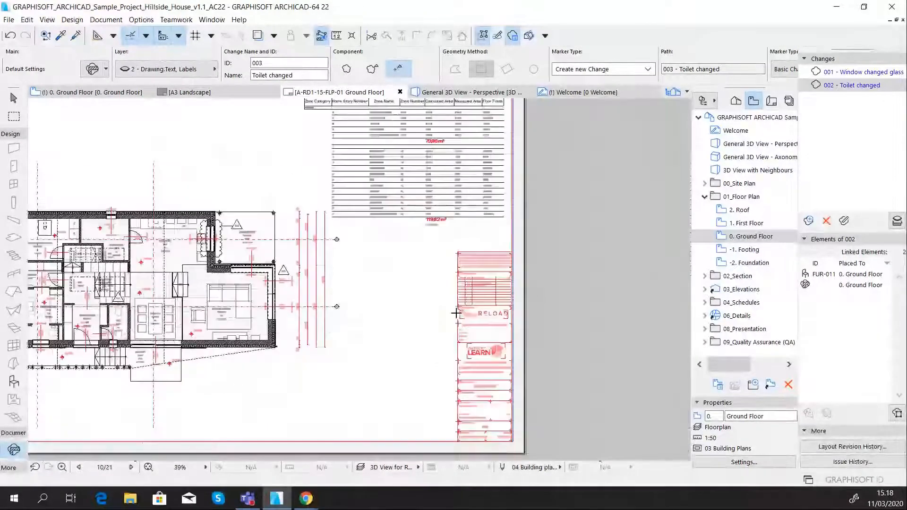
scroll(482, 279, "up", 6)
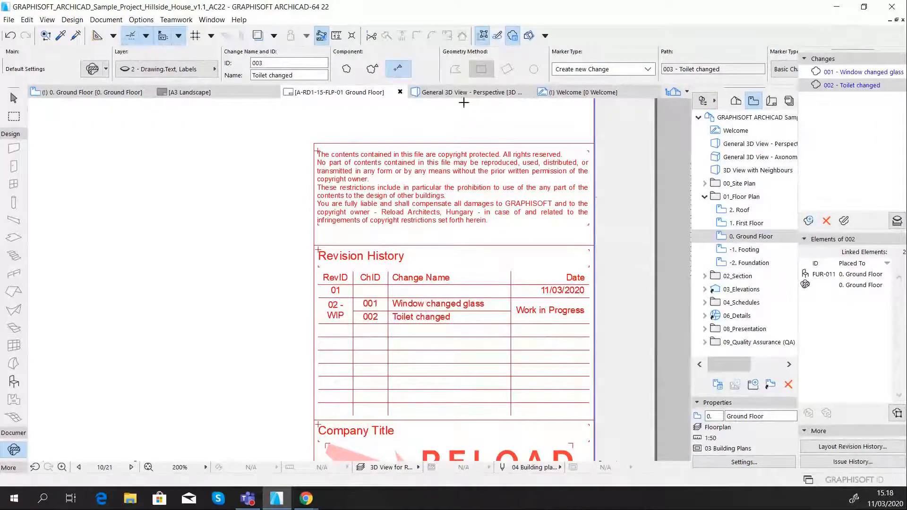
- Open the settings of the revision history table on the A3 Landscape master and go through its style, content, custom title and display options
left_click(226, 94)
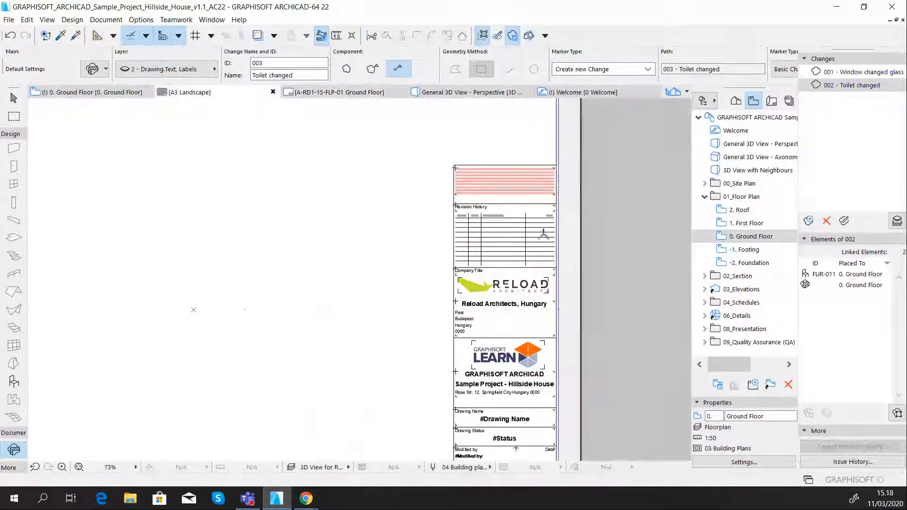
left_click(477, 223)
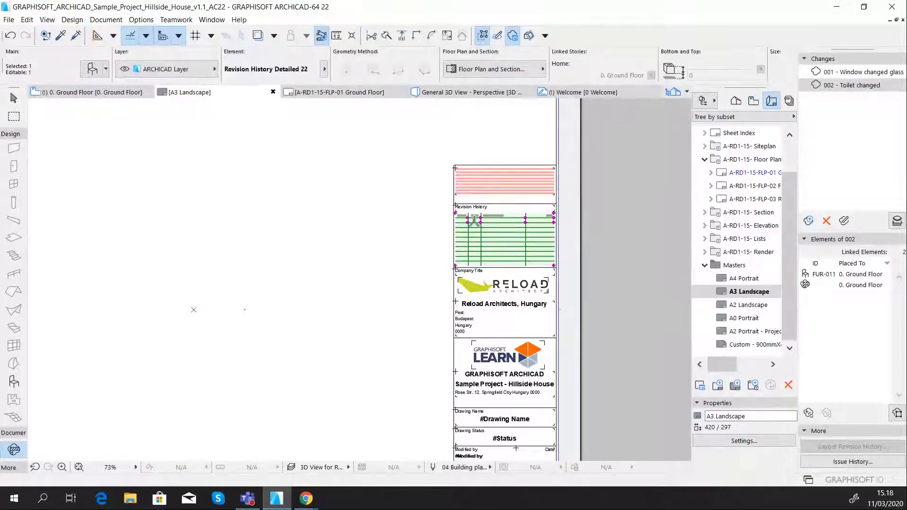
left_click(92, 69)
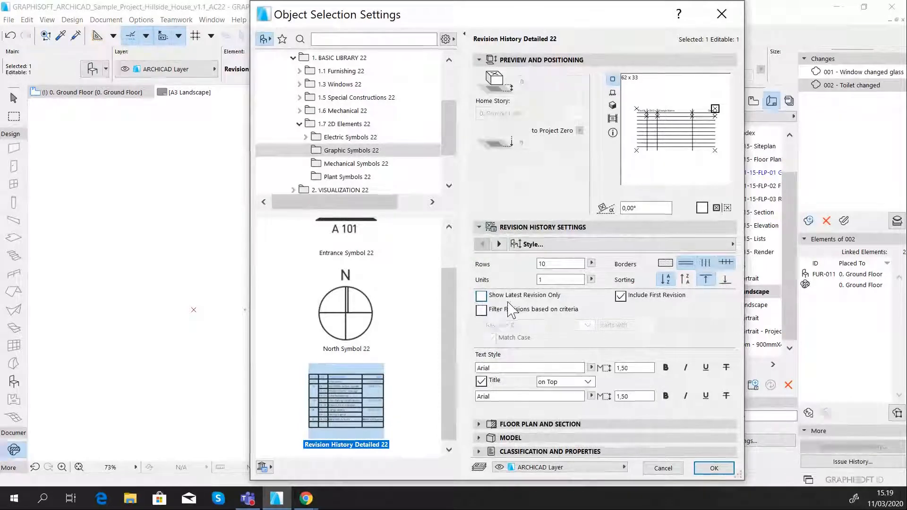
left_click(498, 244)
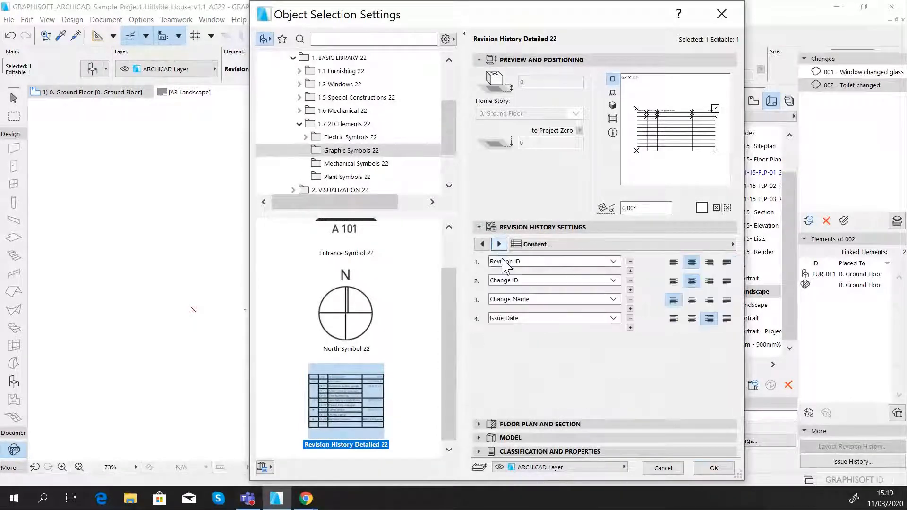
left_click(482, 244)
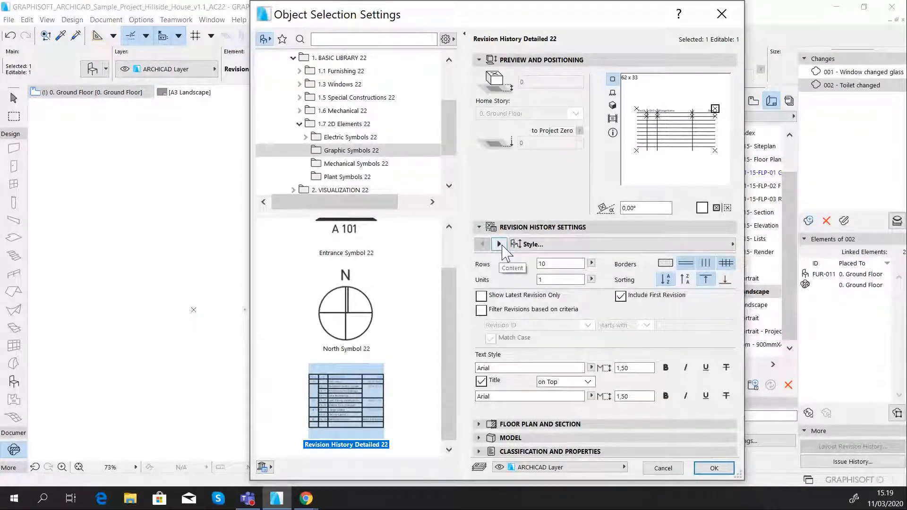
left_click(498, 244)
left_click(498, 243)
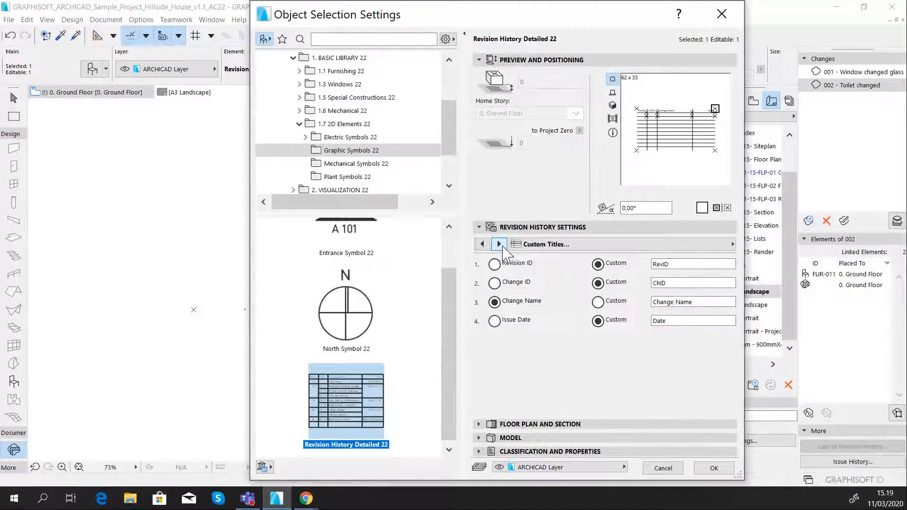
left_click(498, 244)
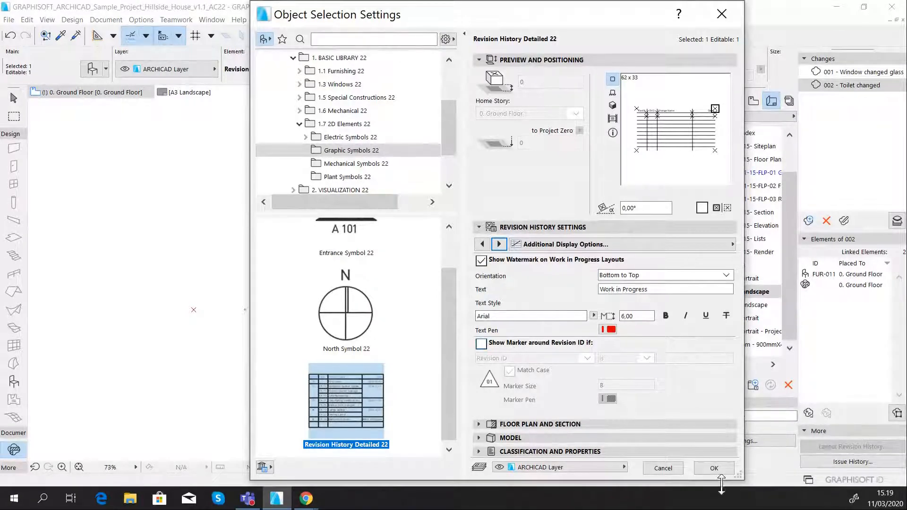
- Set the Work in Progress watermark's text size to 10, accept the settings and clear the selection
double_click(635, 316)
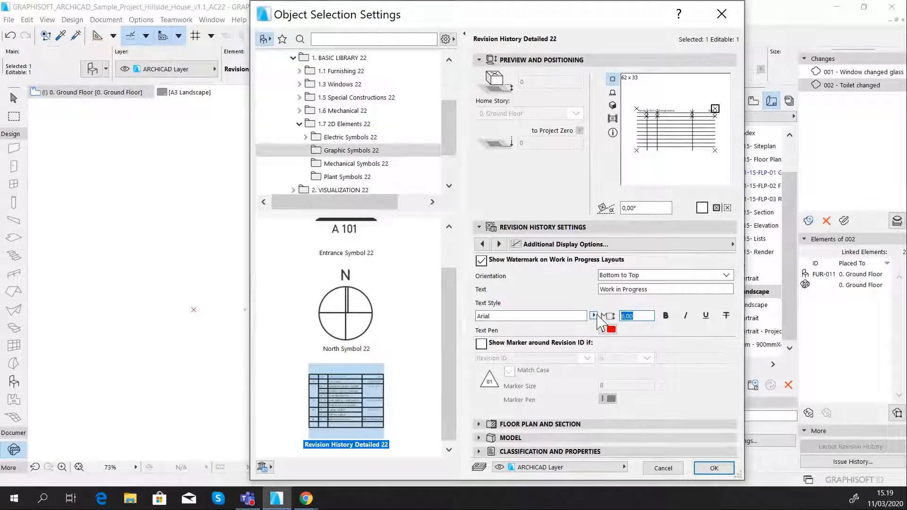
type("10")
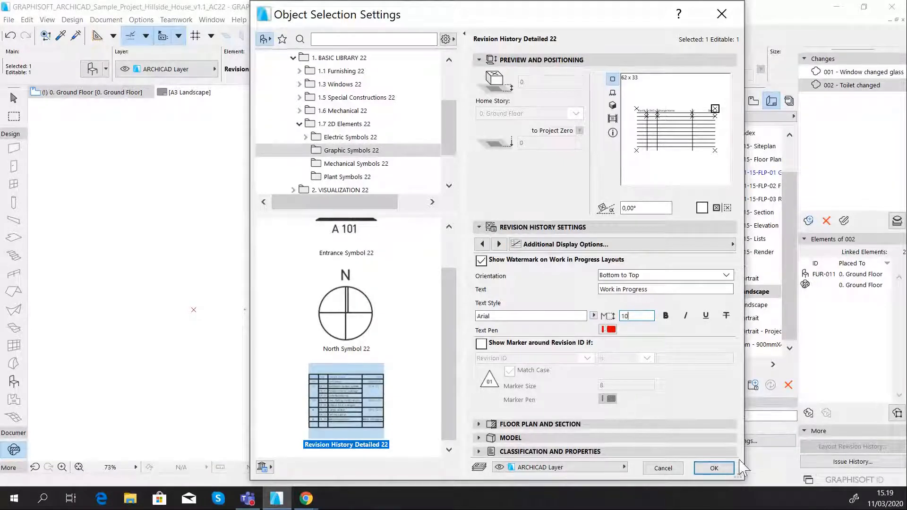
left_click(714, 467)
scroll(532, 216, "up", 3)
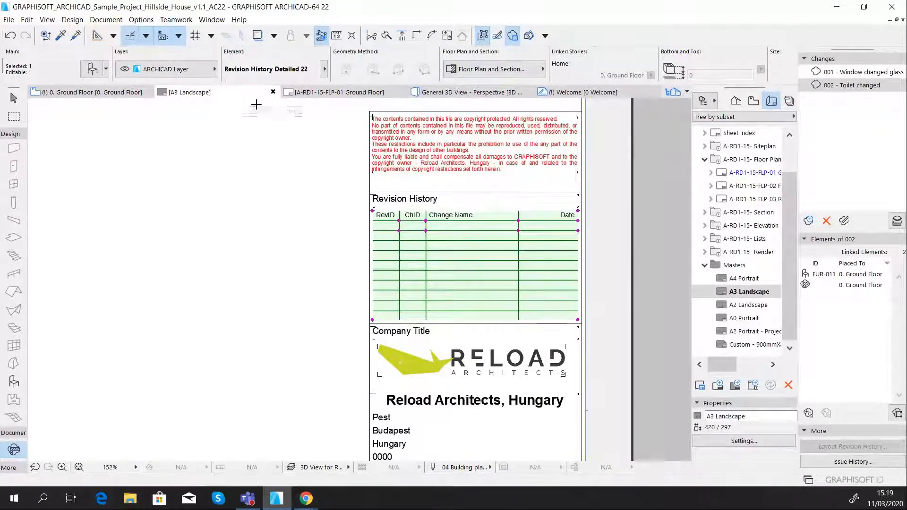
right_click(411, 248)
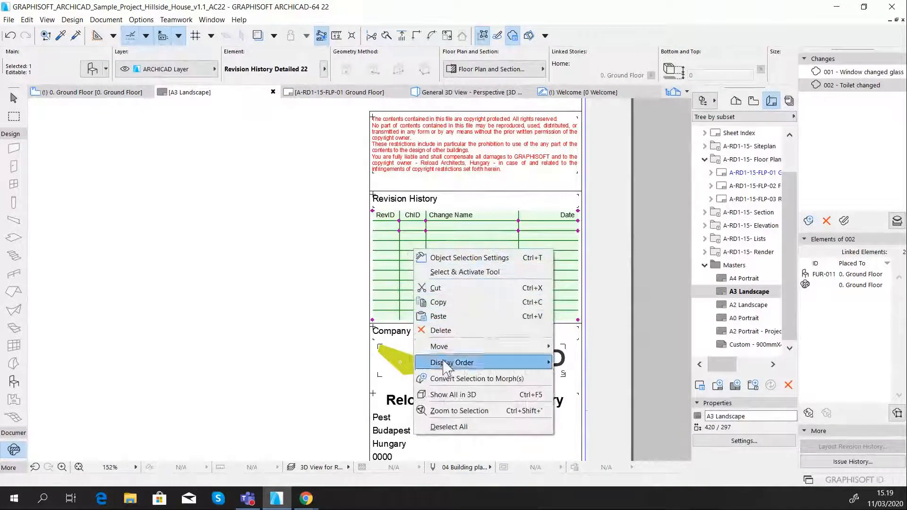
left_click(337, 264)
key("Escape")
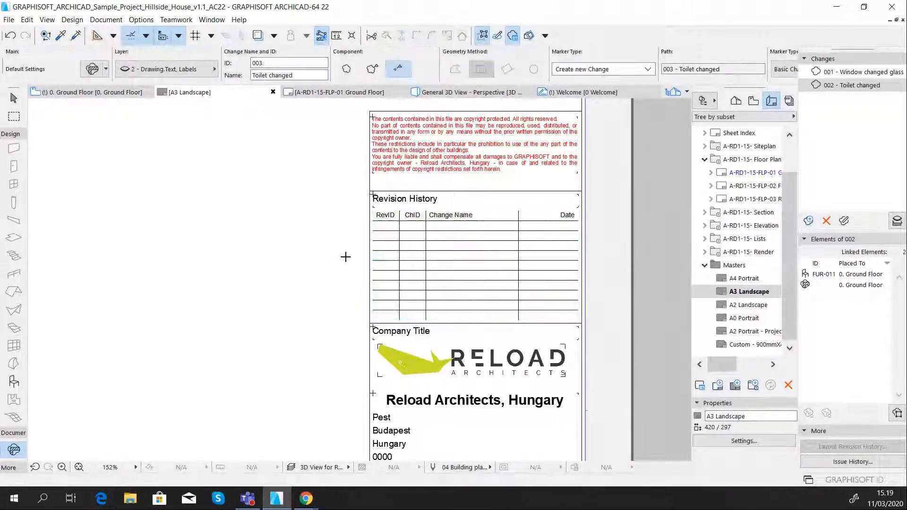
- Examine the title block and revision history table on the A-RD1-15-FLP-01 Ground Floor layout again
left_click(331, 93)
scroll(407, 292, "down", 2)
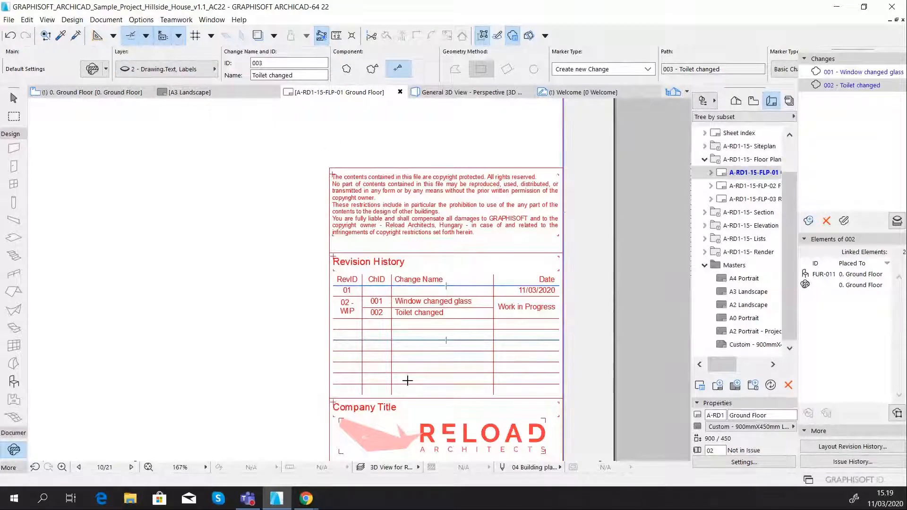
scroll(429, 355, "down", 5)
middle_click_drag(477, 310, 482, 280)
scroll(482, 279, "up", 3)
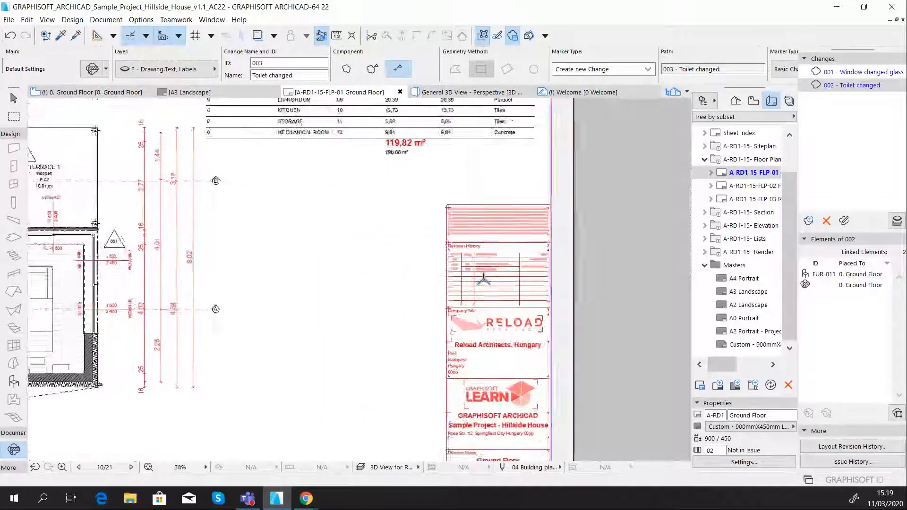
scroll(411, 283, "down", 4)
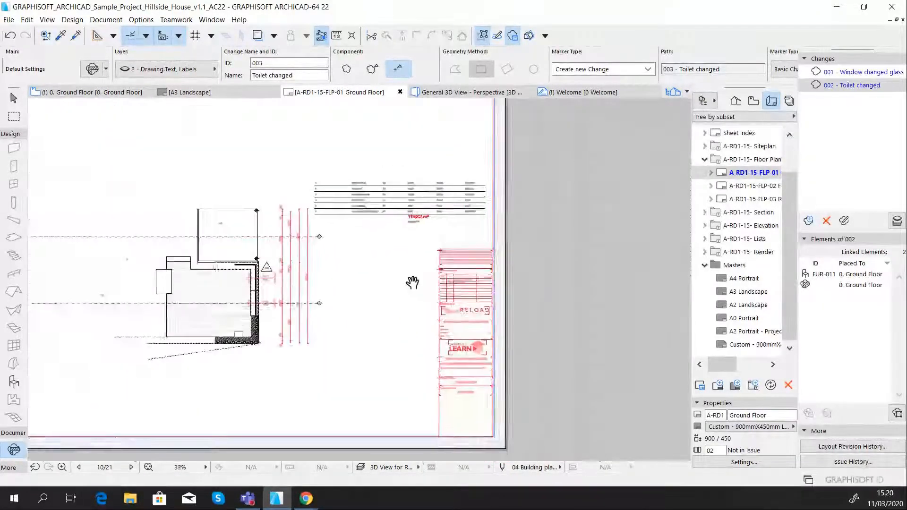
scroll(487, 283, "up", 5)
scroll(506, 293, "down", 3)
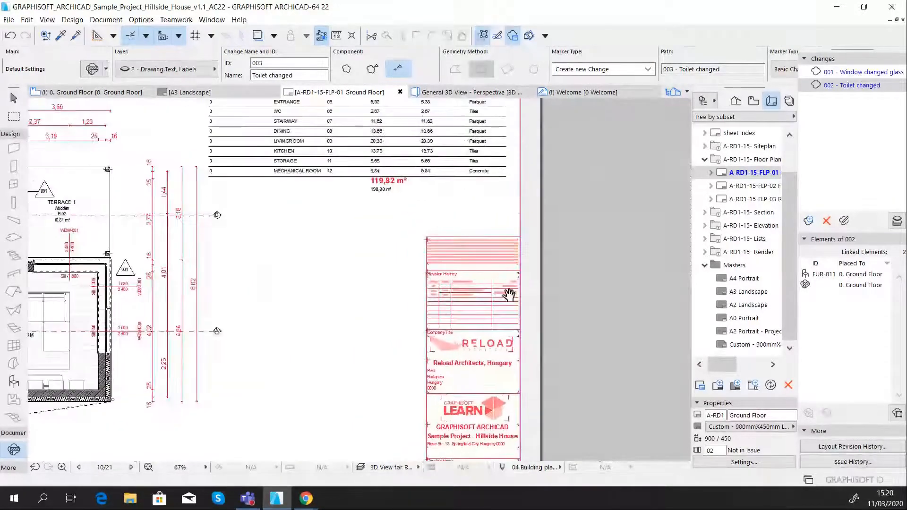
scroll(471, 297, "up", 4)
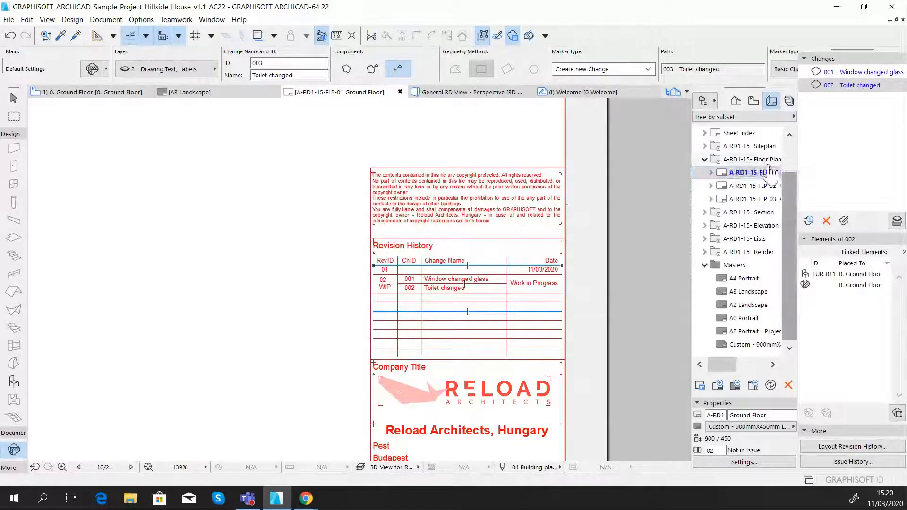
- Check the properties of the First Floor and Roof layouts and organise the layout tree by current issue
left_click(767, 186)
left_click(768, 200)
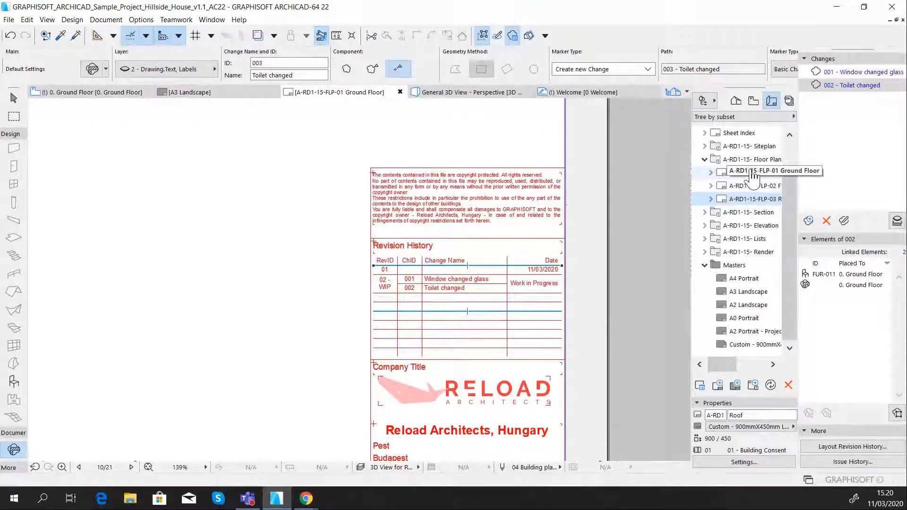
left_click(736, 117)
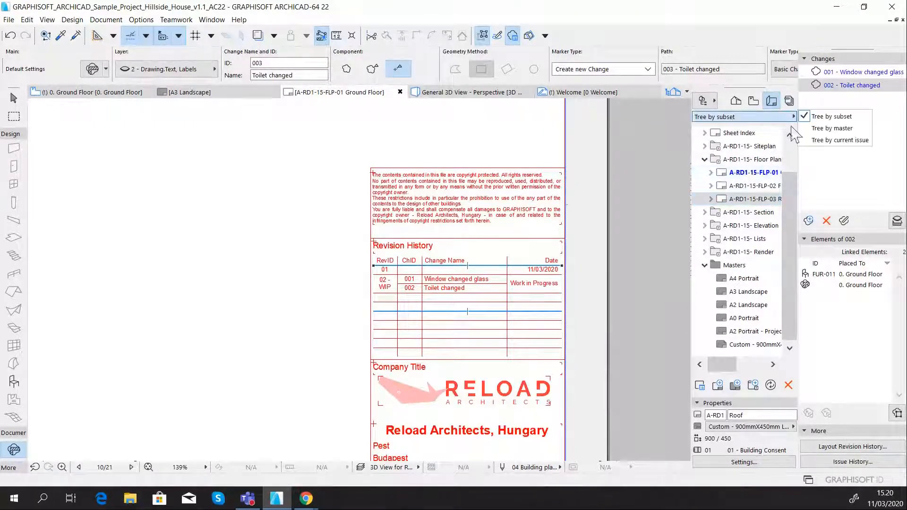
left_click(831, 141)
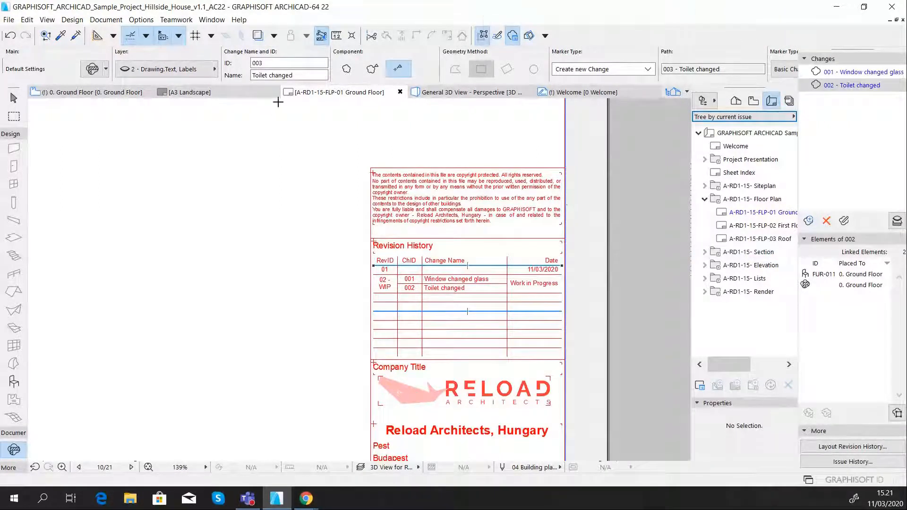
- Reopen the settings of the A3 Landscape master's revision history table and return to its style options
left_click(210, 93)
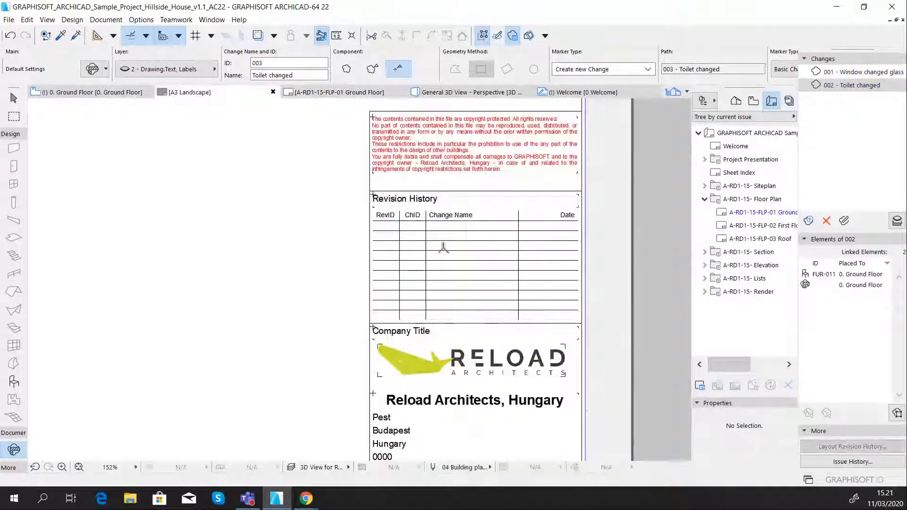
left_click(385, 226)
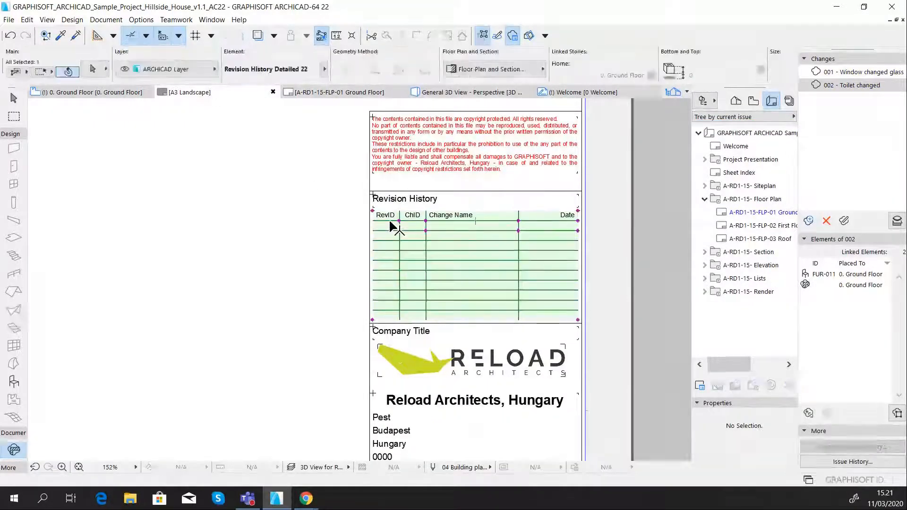
left_click(92, 69)
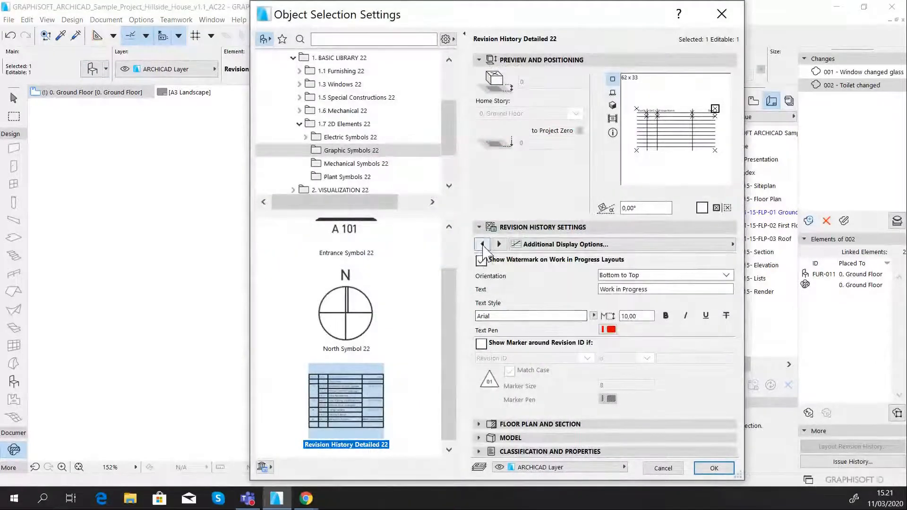
left_click(481, 260)
left_click(482, 261)
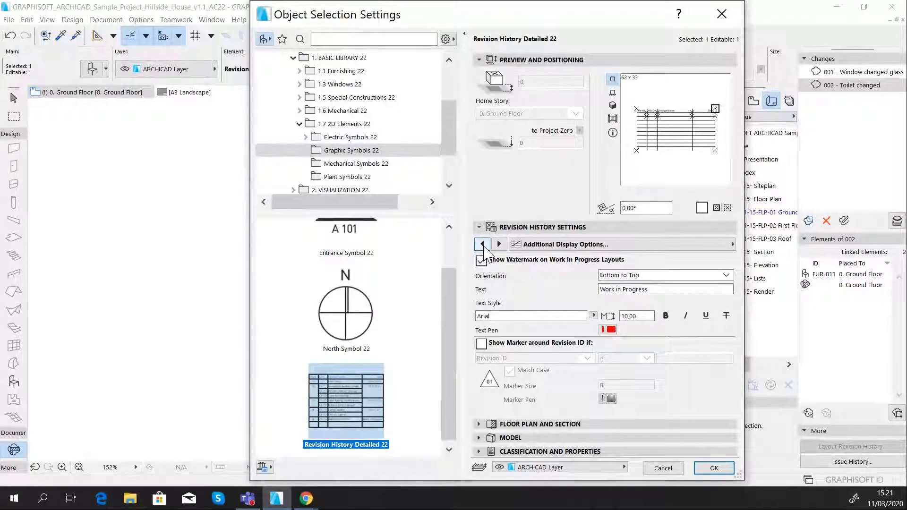
left_click(482, 244)
left_click(482, 244)
left_click(483, 244)
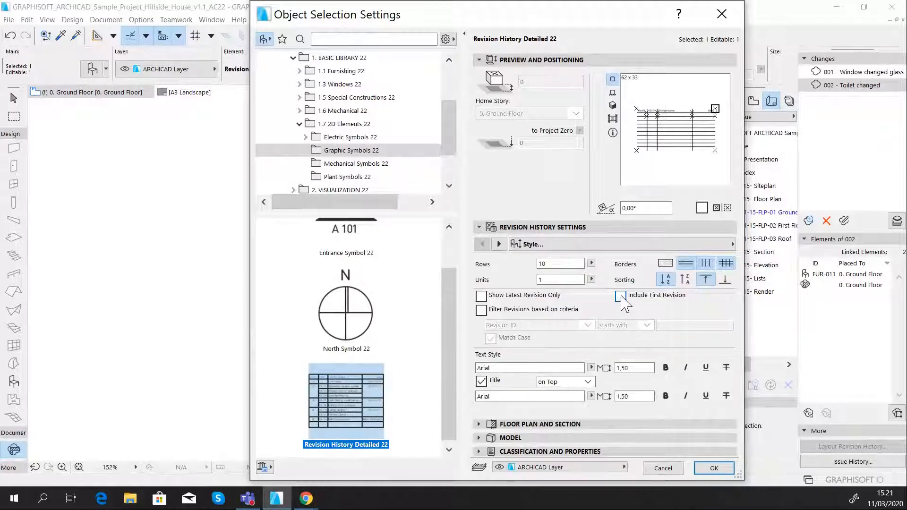
- Try the revision table's Include First Revision, Show Latest Revision Only and filter criteria options, cancel the settings and clear the selection
left_click(620, 296)
left_click(621, 297)
left_click(481, 297)
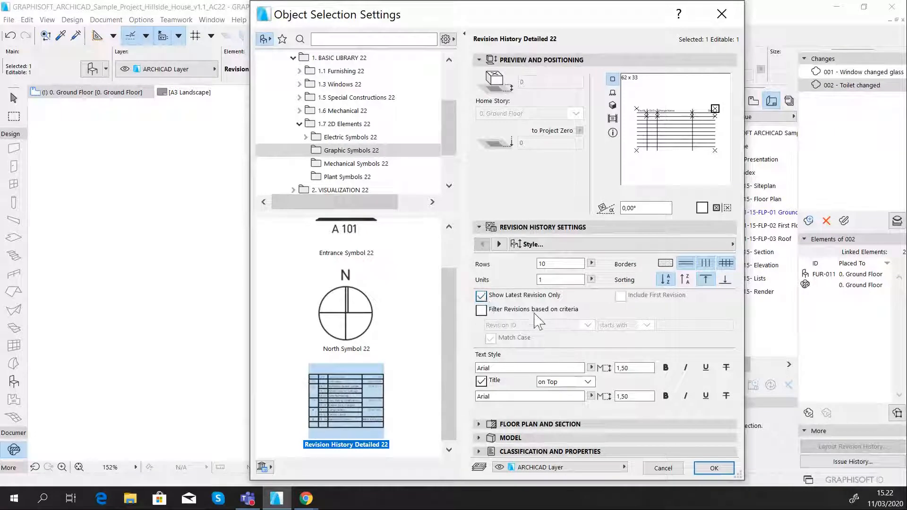
left_click(481, 297)
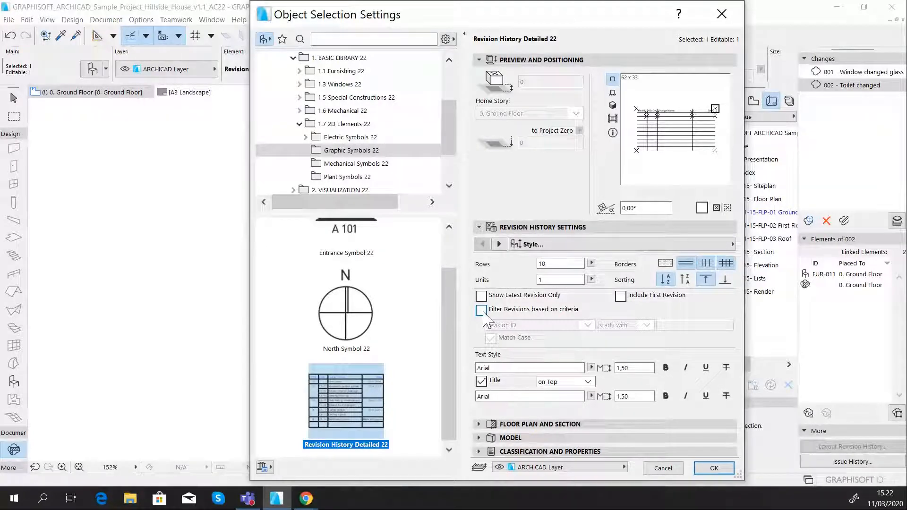
left_click(481, 310)
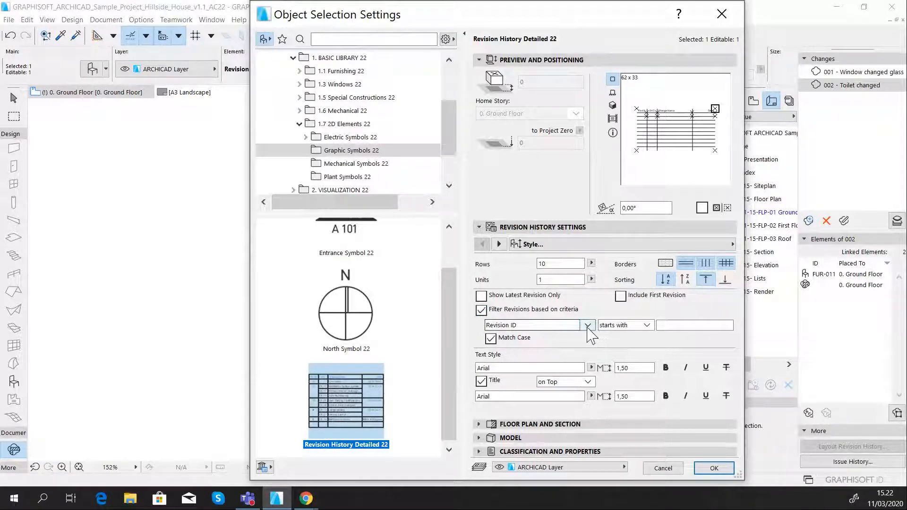
left_click(647, 325)
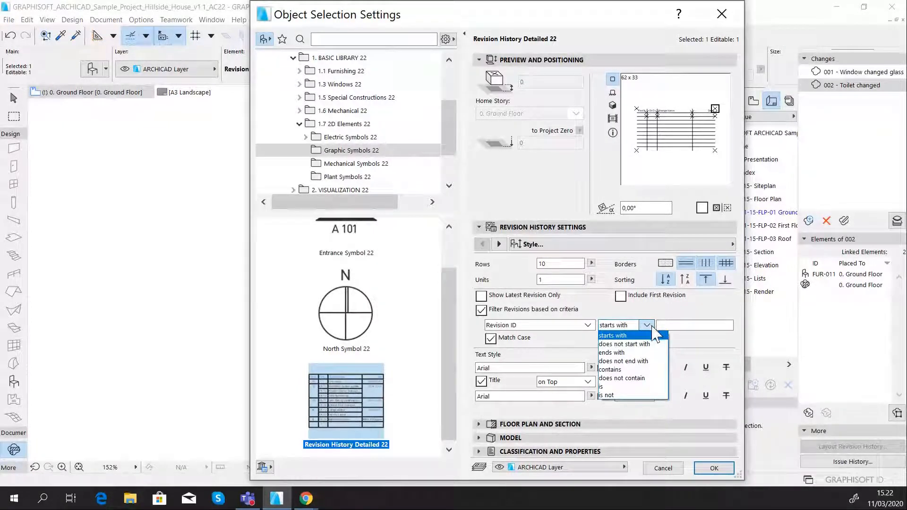
left_click(485, 310)
left_click(481, 310)
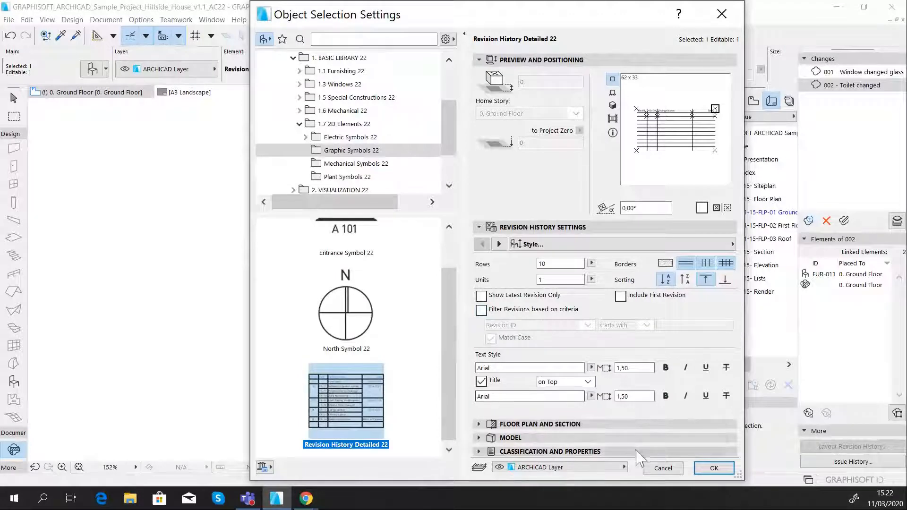
left_click(663, 468)
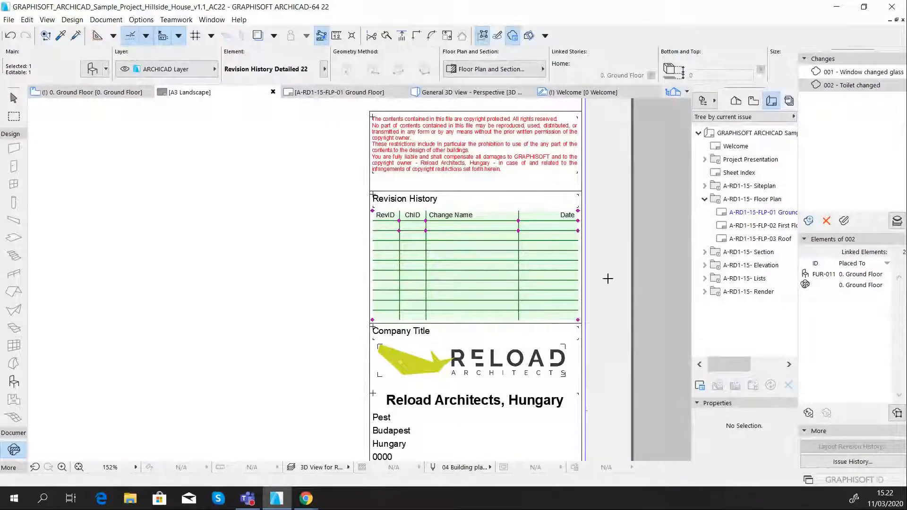
key("Escape")
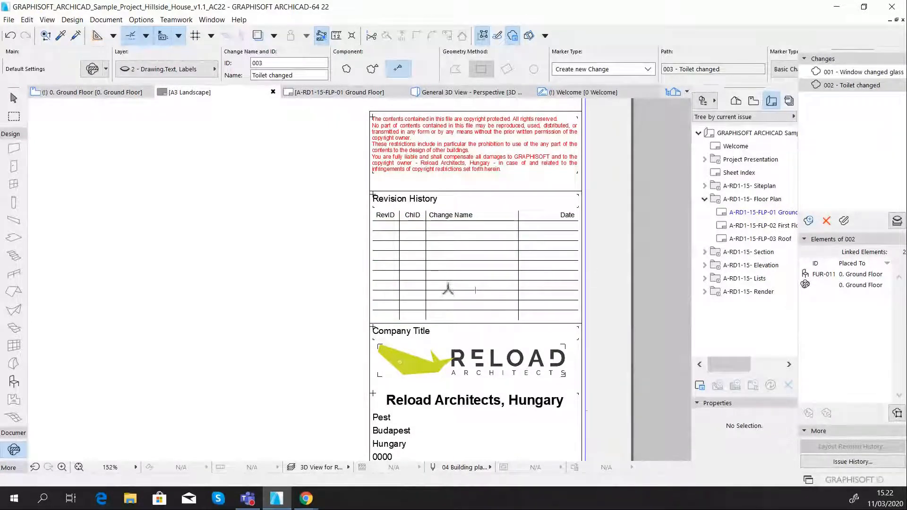
- Create an issue named Revision set 1 with new revisions in all included layouts and markers shown of latest revision only
left_click(860, 463)
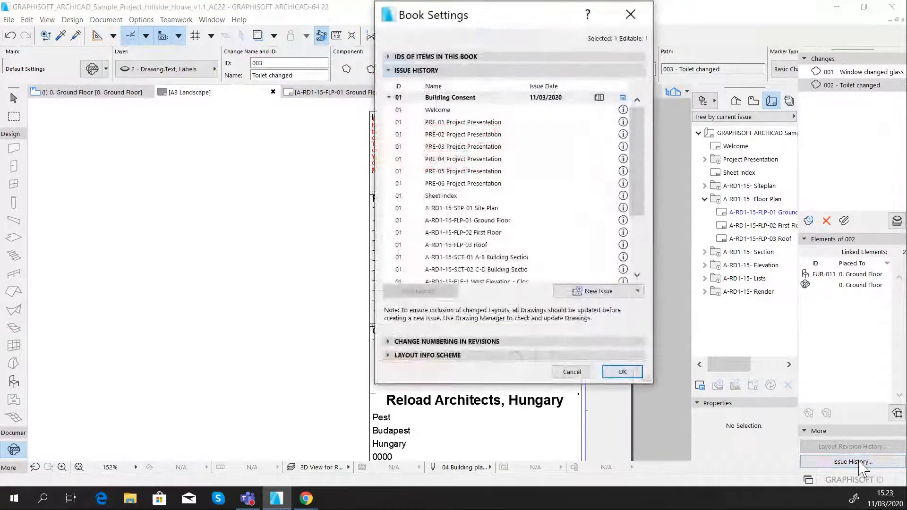
left_click(389, 97)
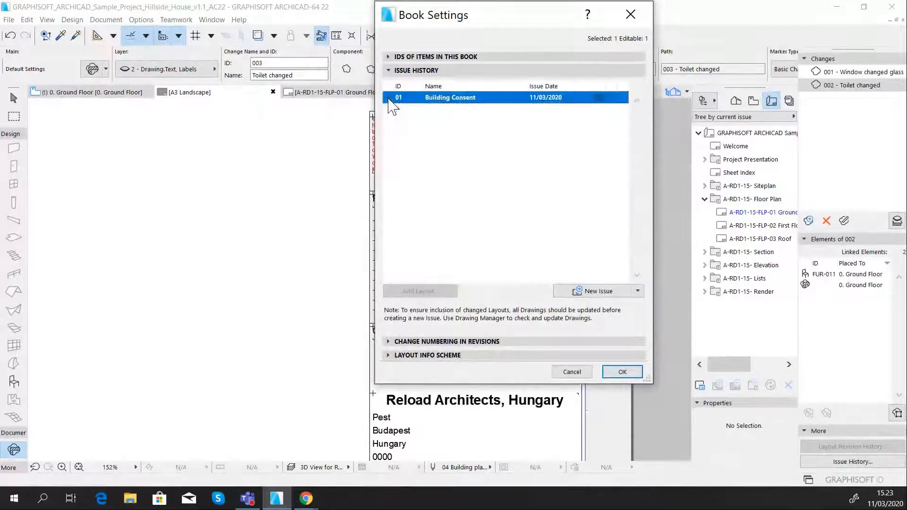
left_click(596, 292)
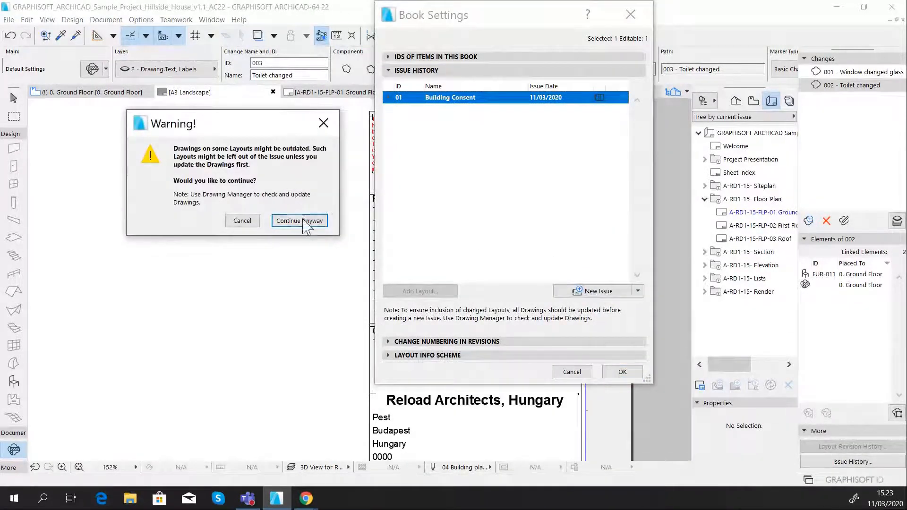
left_click(312, 224)
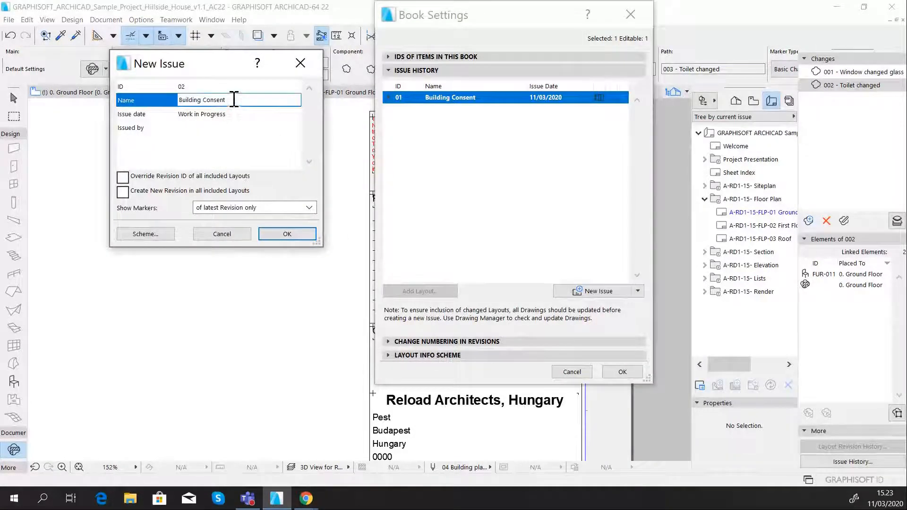
type("Revision set 1")
left_click(287, 234)
left_click(272, 194)
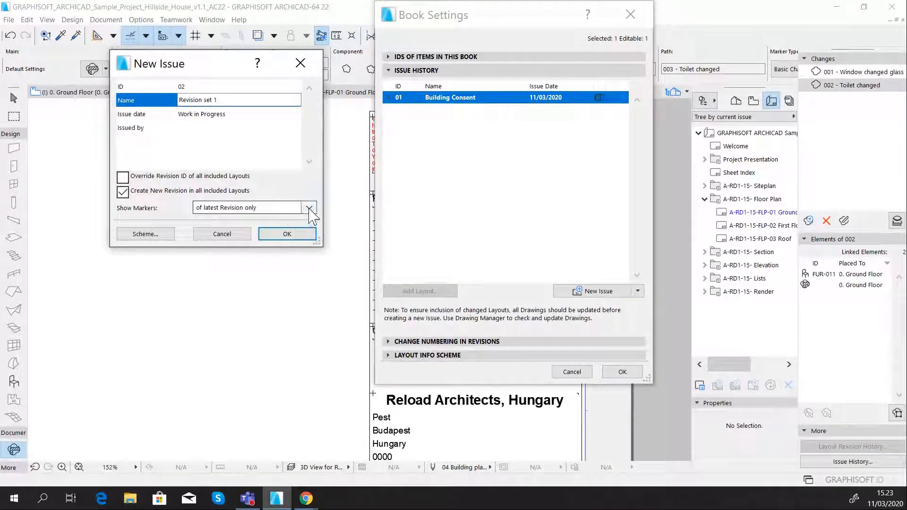
left_click(310, 208)
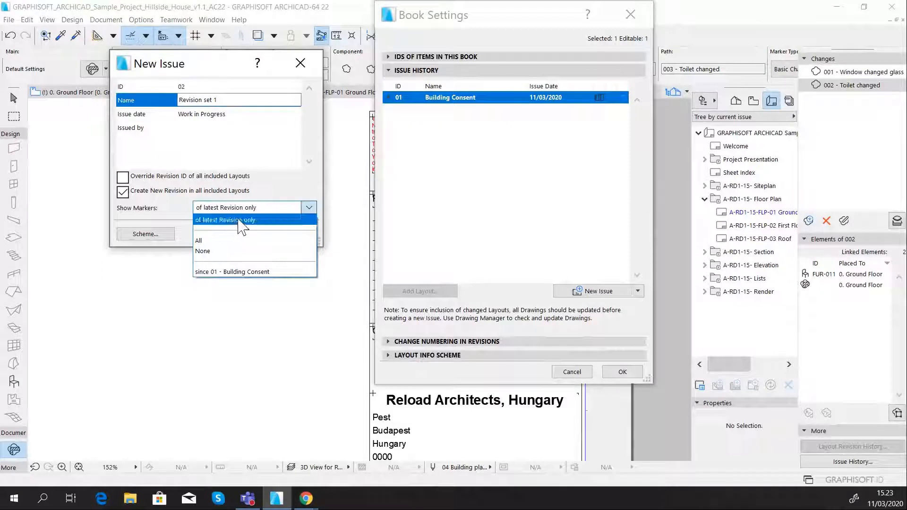
left_click(239, 221)
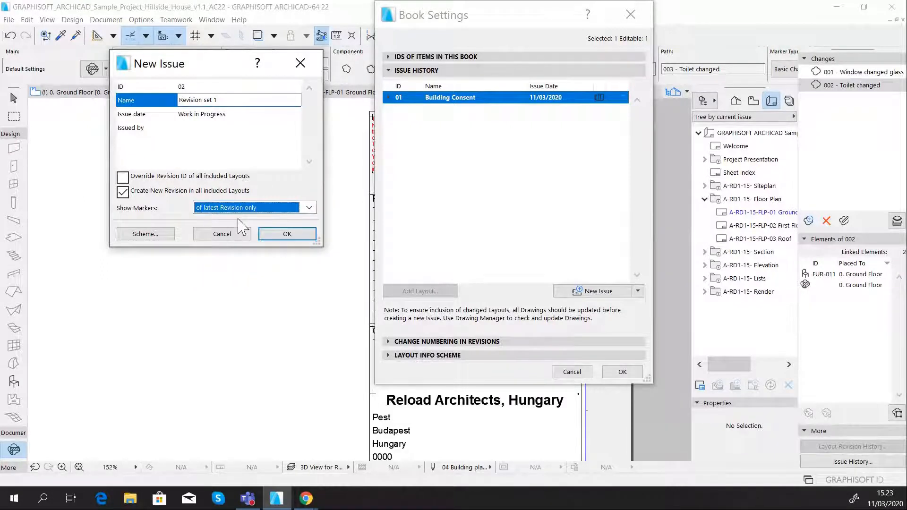
left_click(302, 238)
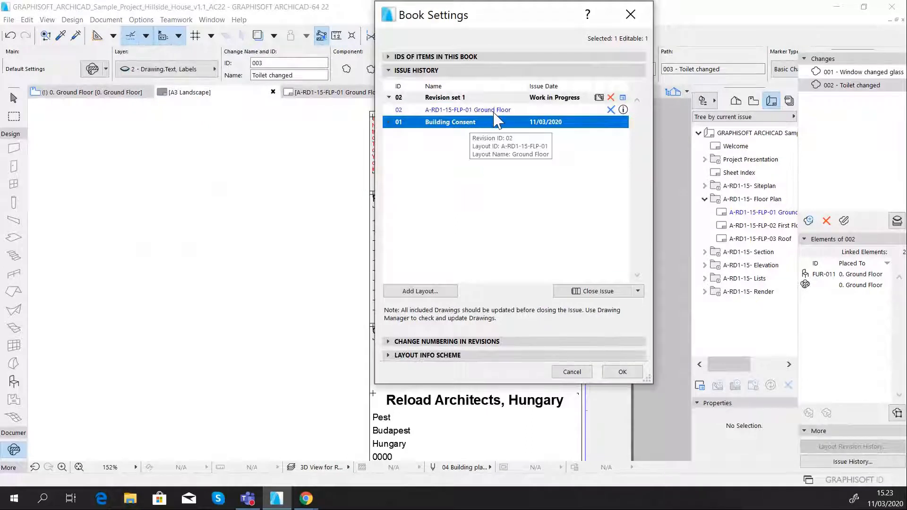
- Close the Revision set 1 issue, check the changes in its Ground Floor revision, and apply the book settings
left_click(497, 112)
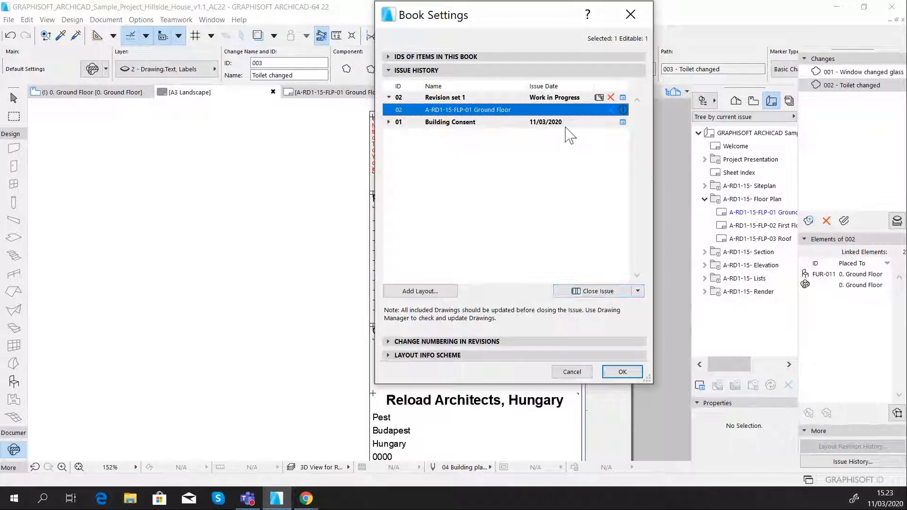
mouse_move(620, 112)
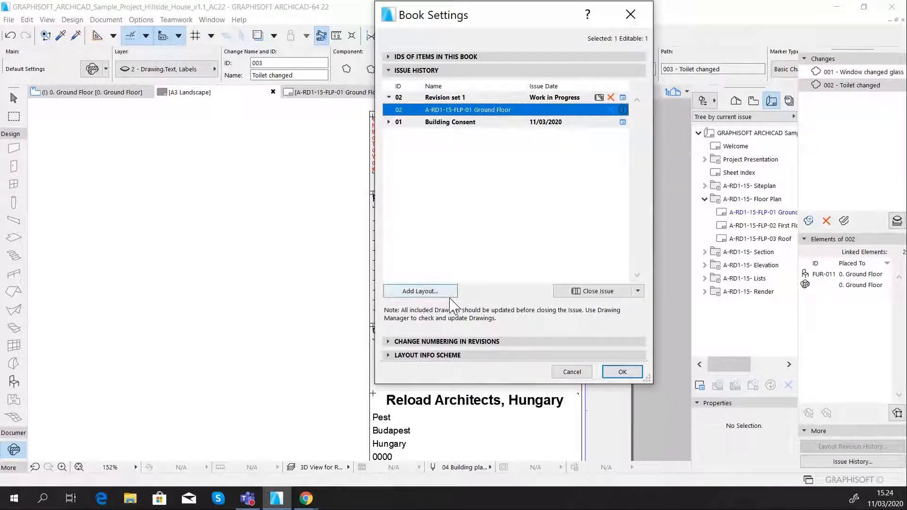
left_click(603, 291)
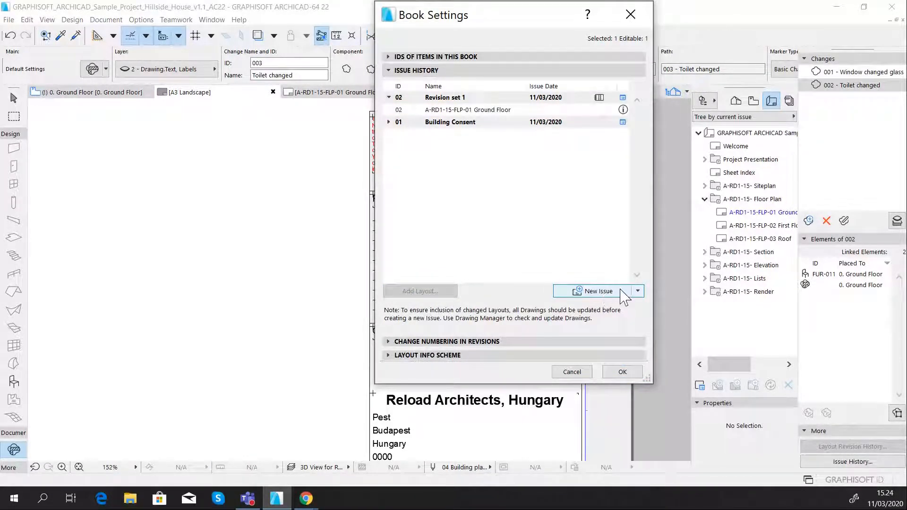
left_click(482, 112)
left_click(624, 111)
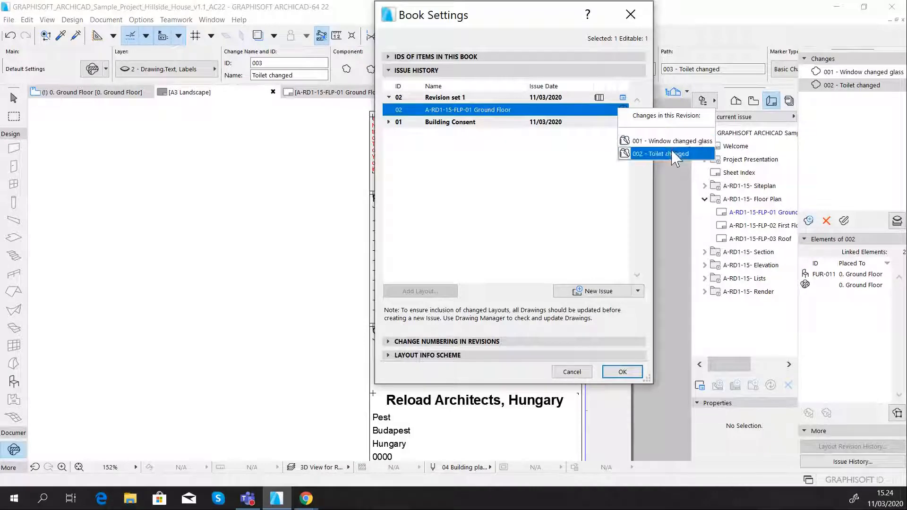
left_click(619, 378)
left_click(620, 373)
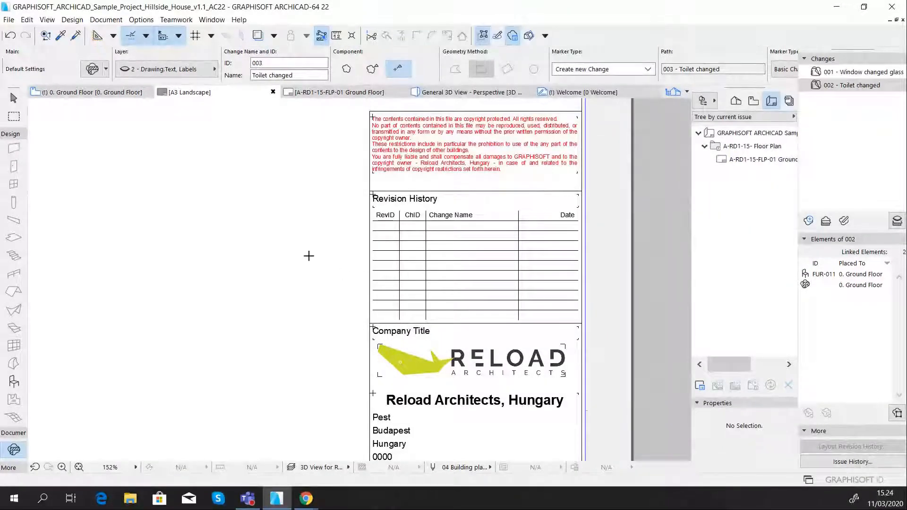
- Examine the revision history table and change markers on the A-RD1-15-FLP-01 Ground Floor layout, and check the layout tree's display options
left_click(331, 93)
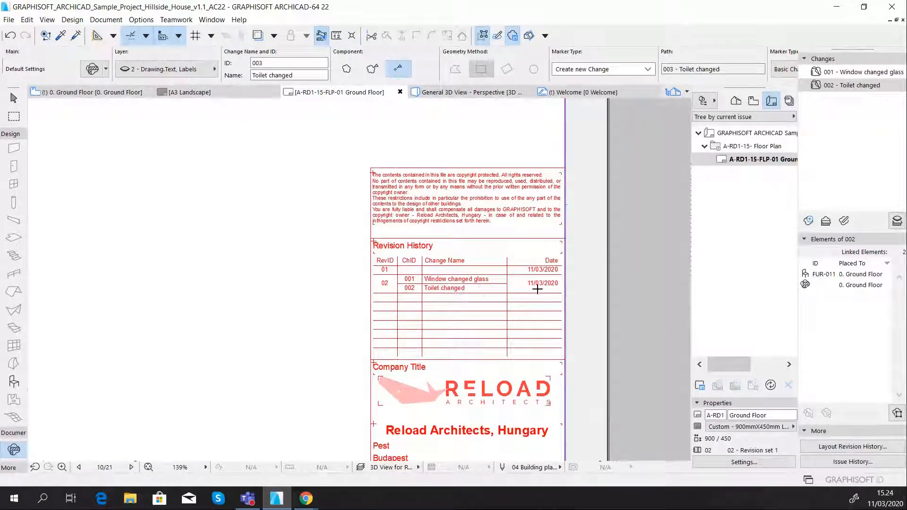
scroll(539, 288, "down", 5)
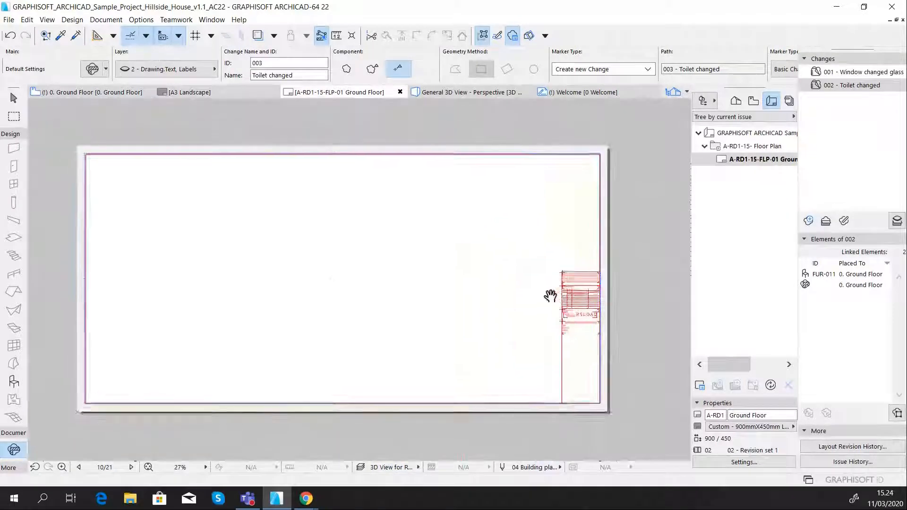
scroll(355, 296, "up", 5)
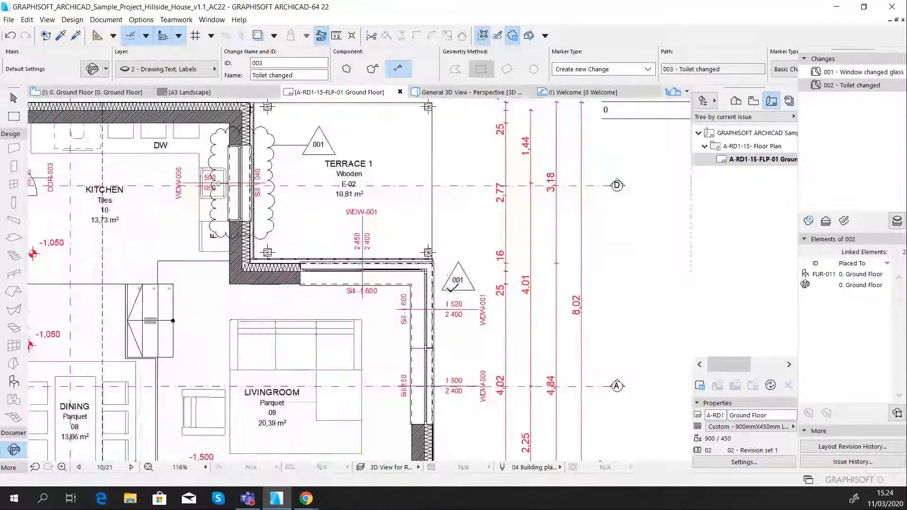
scroll(365, 232, "down", 4)
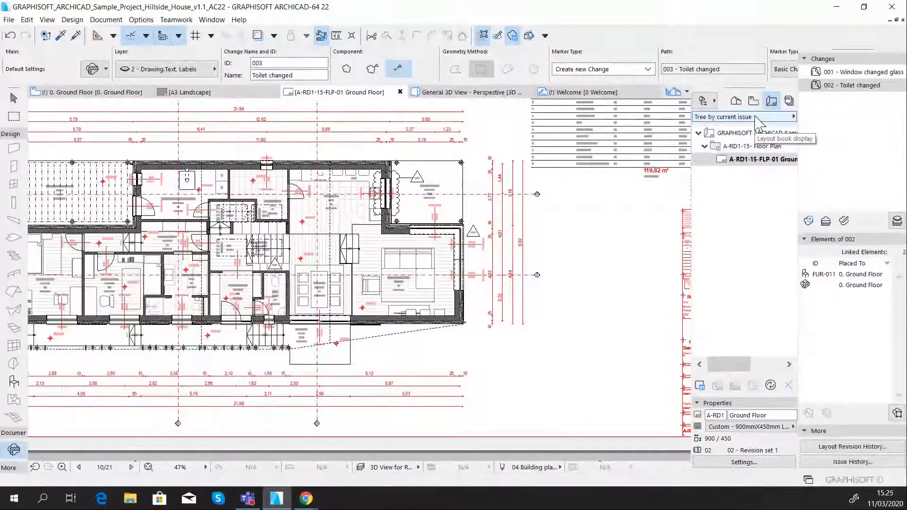
left_click(758, 117)
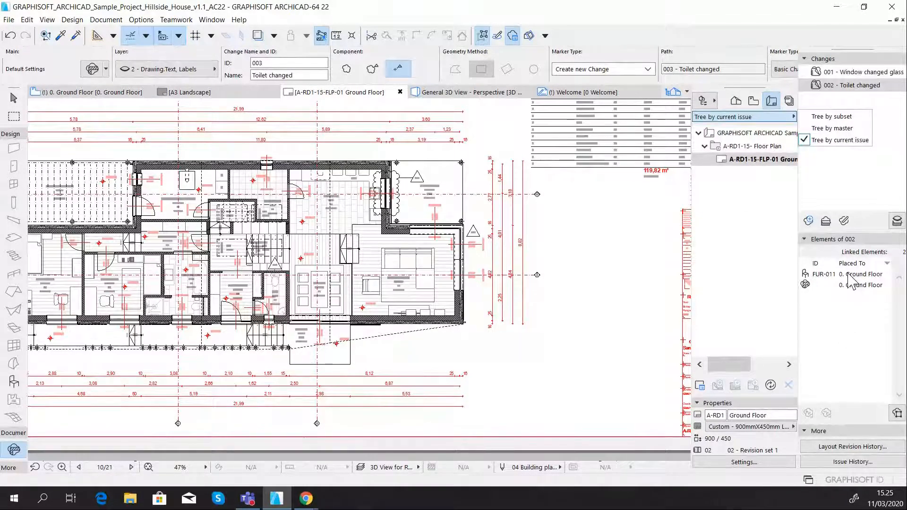
left_click(865, 90)
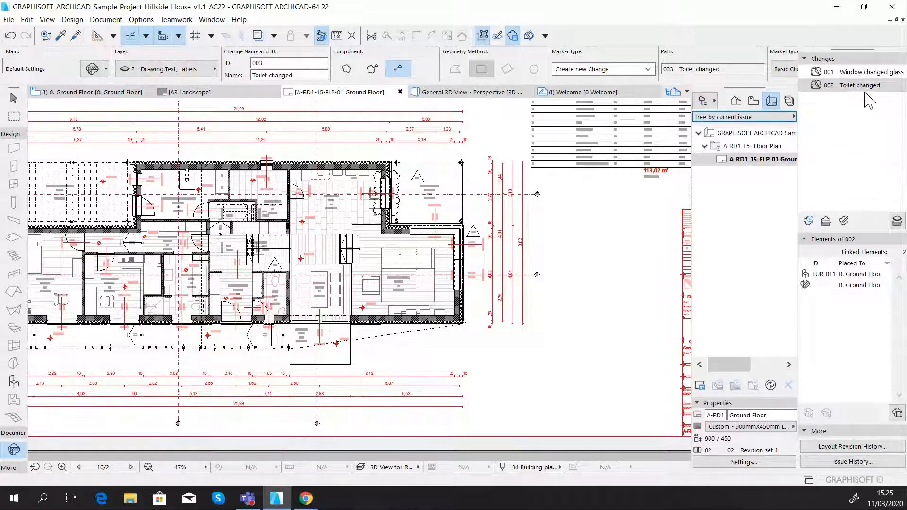
- Try reopening and deleting the Revision set 1 issue, and cancel the book settings
left_click(853, 462)
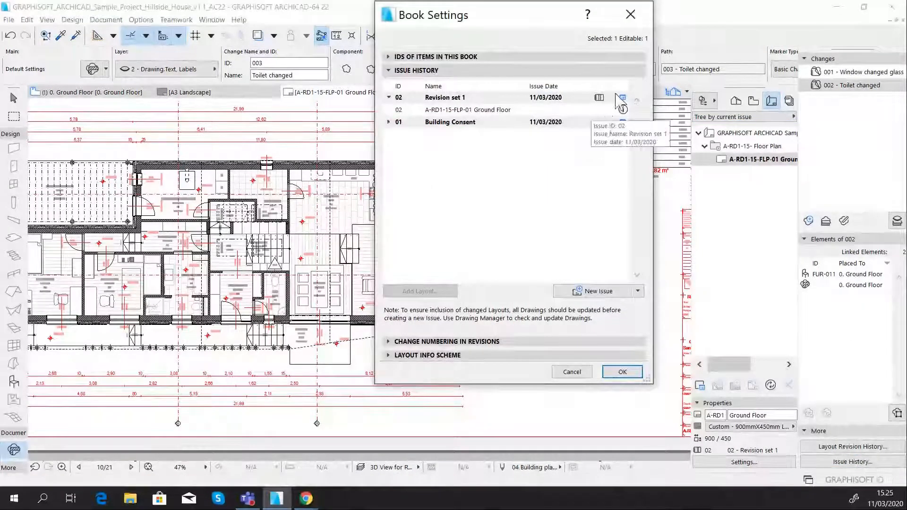
left_click(566, 99)
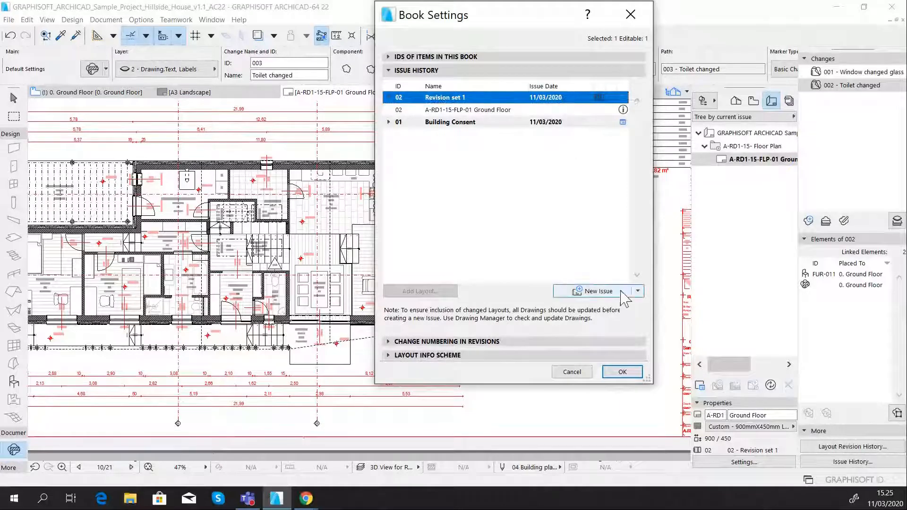
left_click(600, 98)
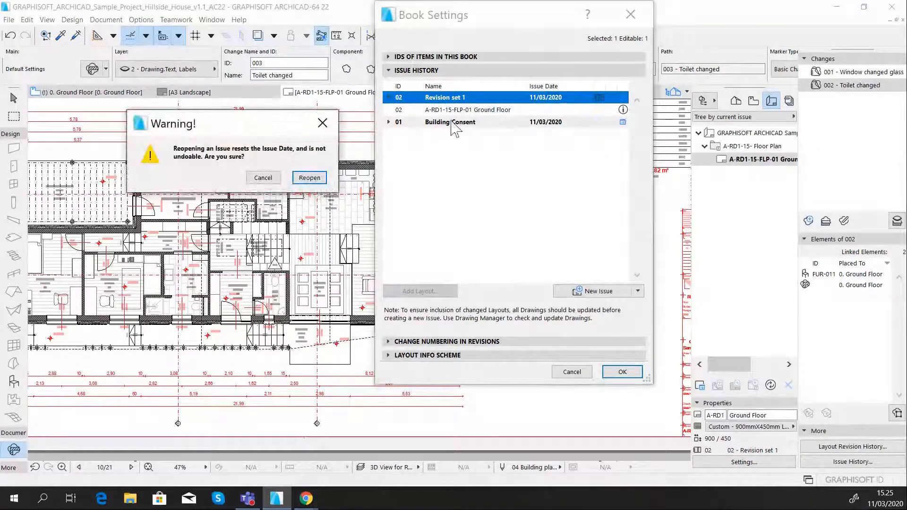
left_click(309, 178)
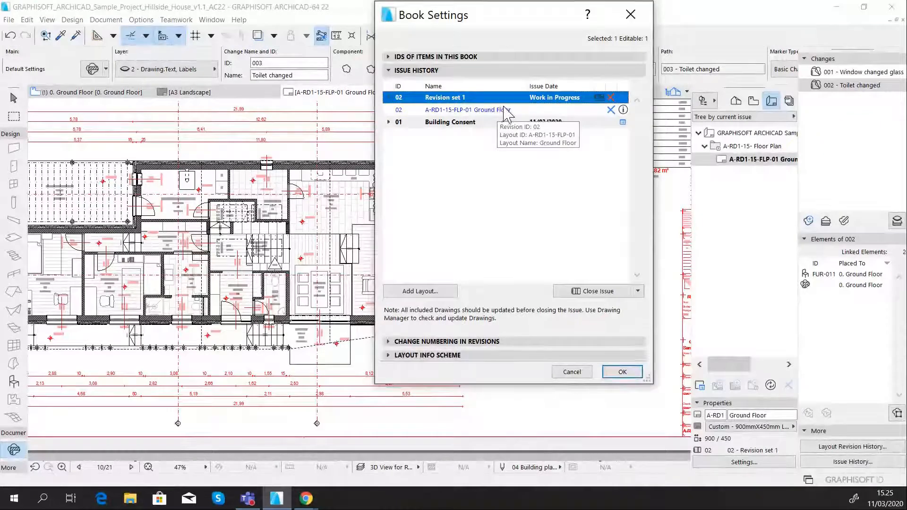
left_click(612, 97)
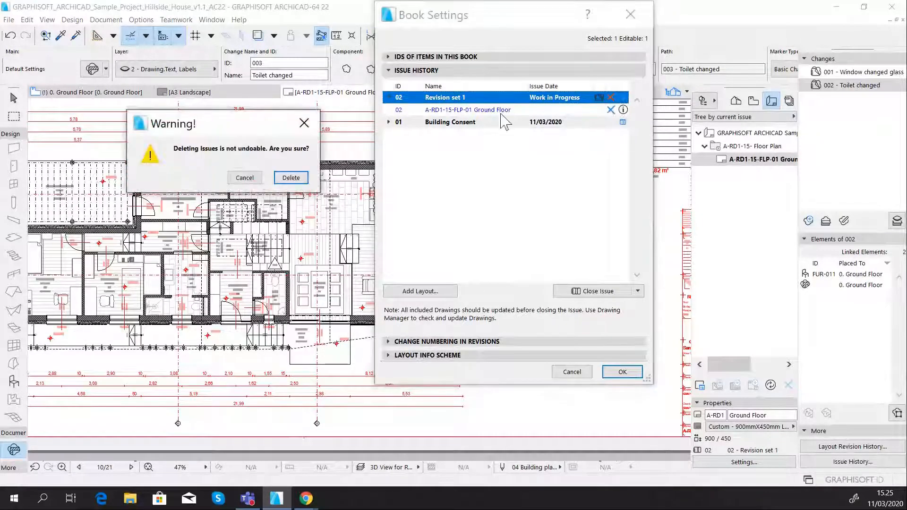
left_click(305, 178)
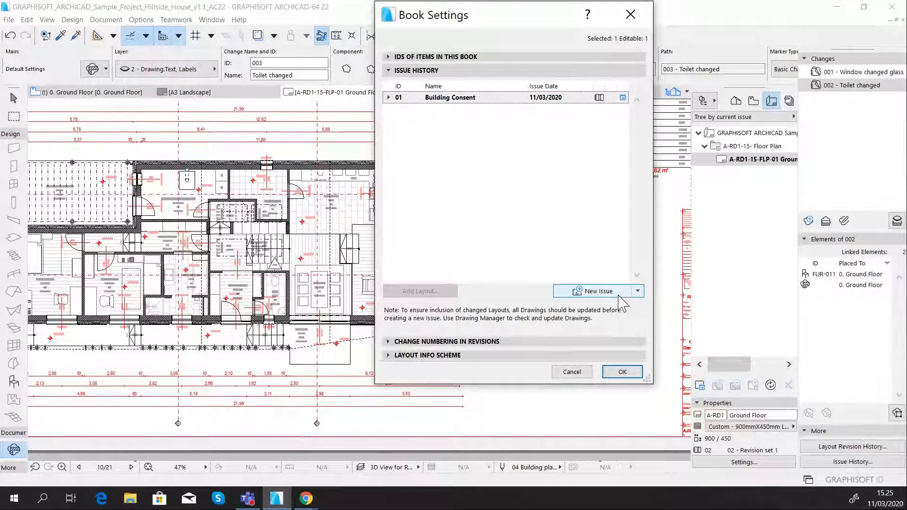
left_click(572, 372)
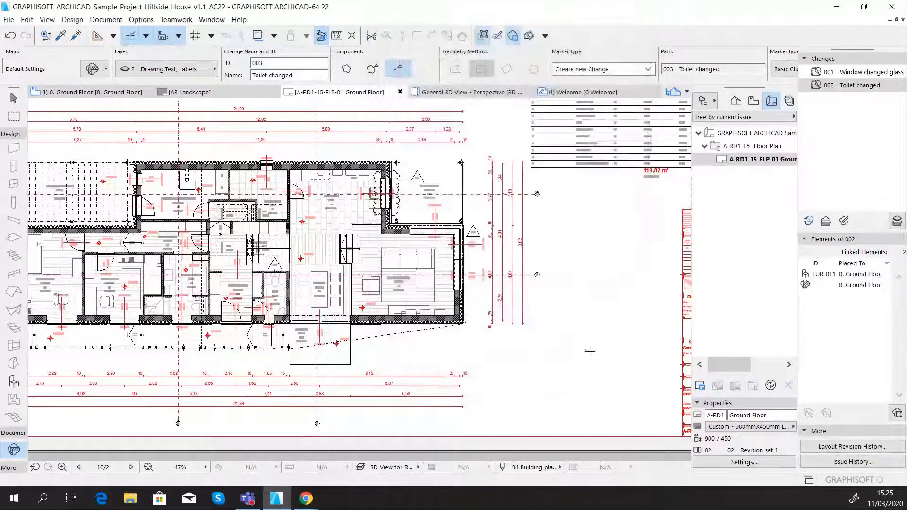
- Reopen the closed Revision set 1 issue, delete it from the issue history, and apply the book settings
scroll(475, 225, "up", 5)
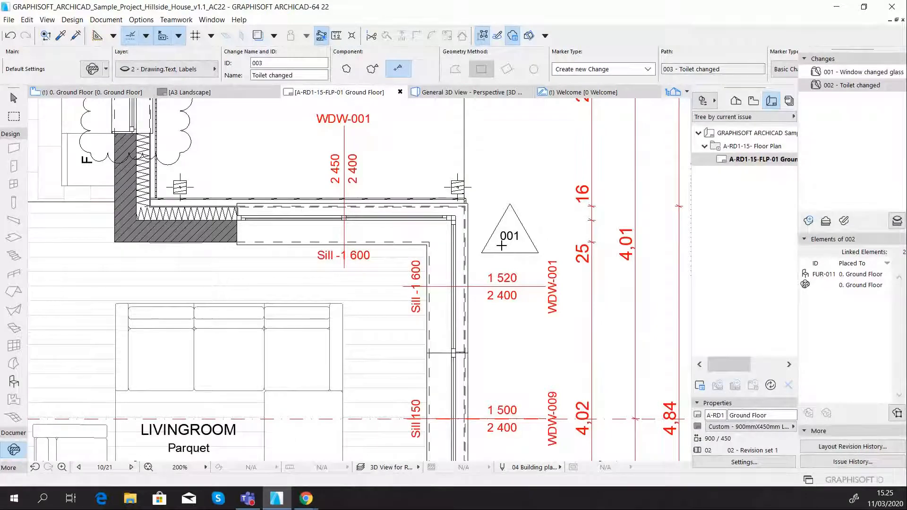
scroll(501, 259, "down", 5)
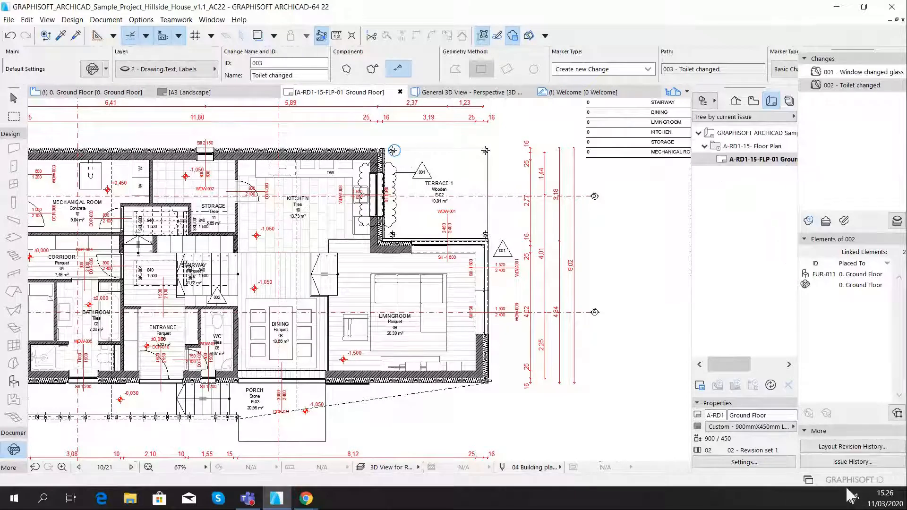
left_click(853, 461)
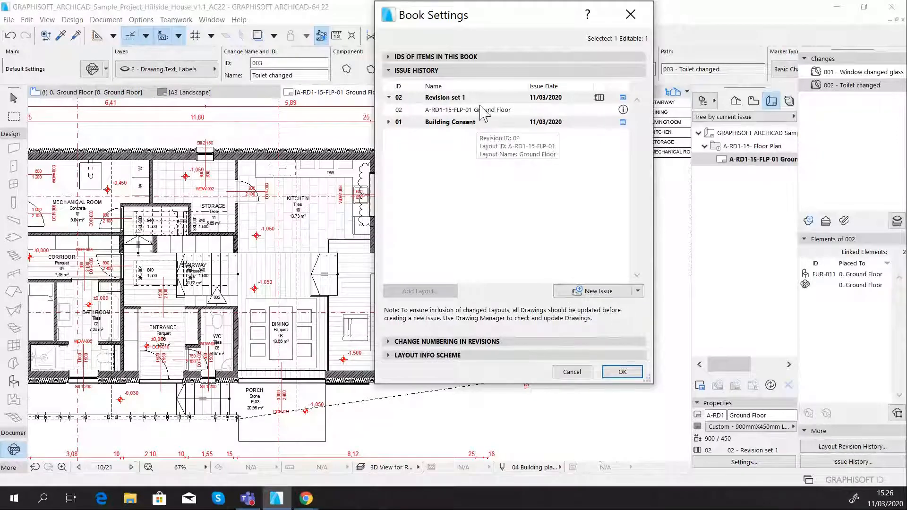
left_click(600, 98)
left_click(308, 176)
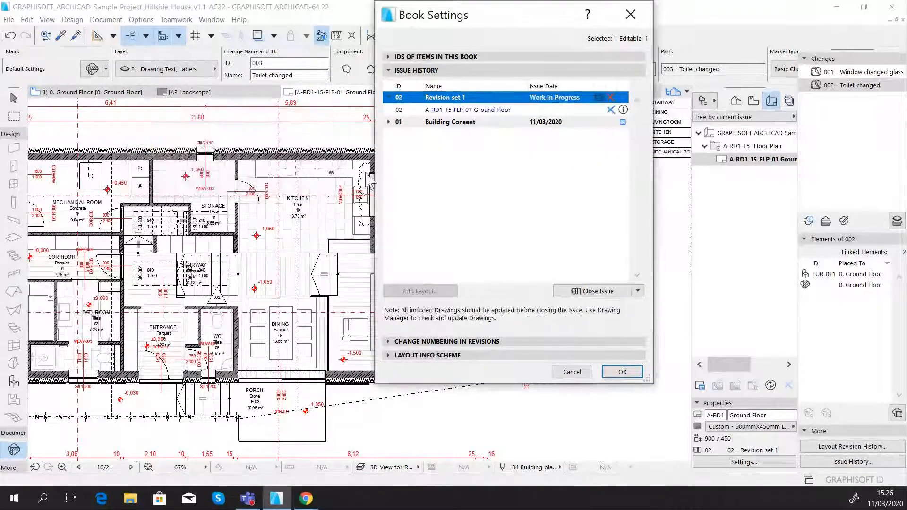
left_click(611, 98)
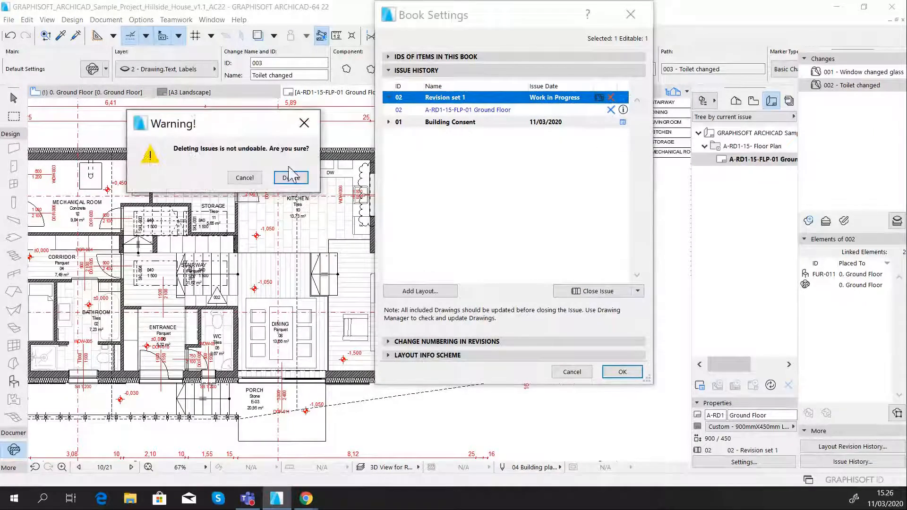
left_click(291, 176)
left_click(633, 374)
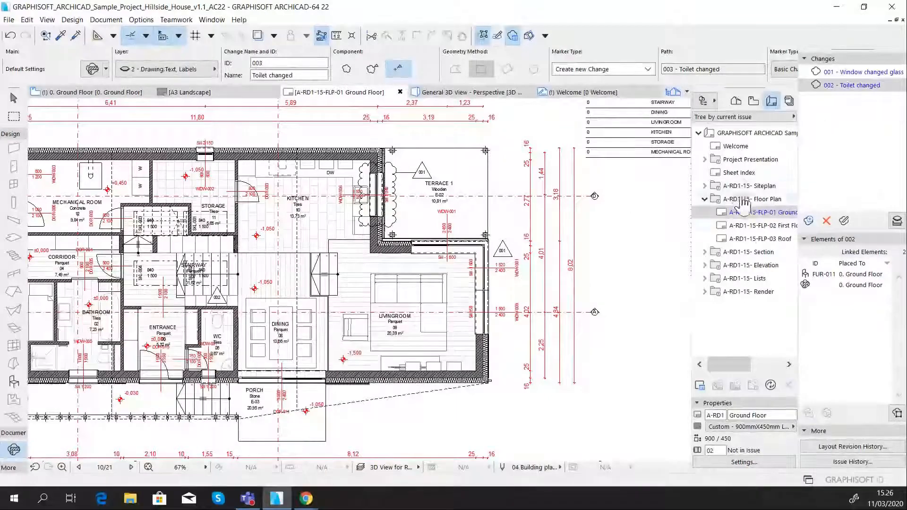
- Create a new issue named Revision set 1 in the book's issue history, leaving its issuer blank
left_click(853, 462)
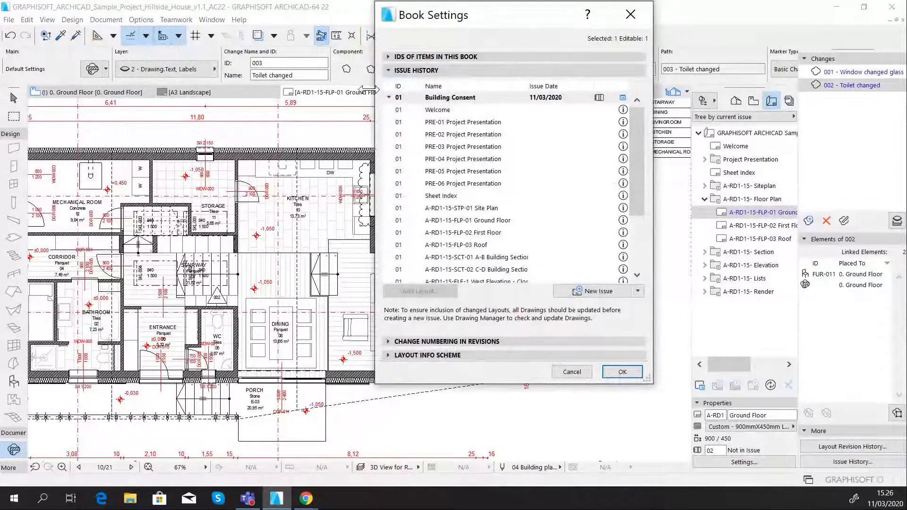
left_click(389, 97)
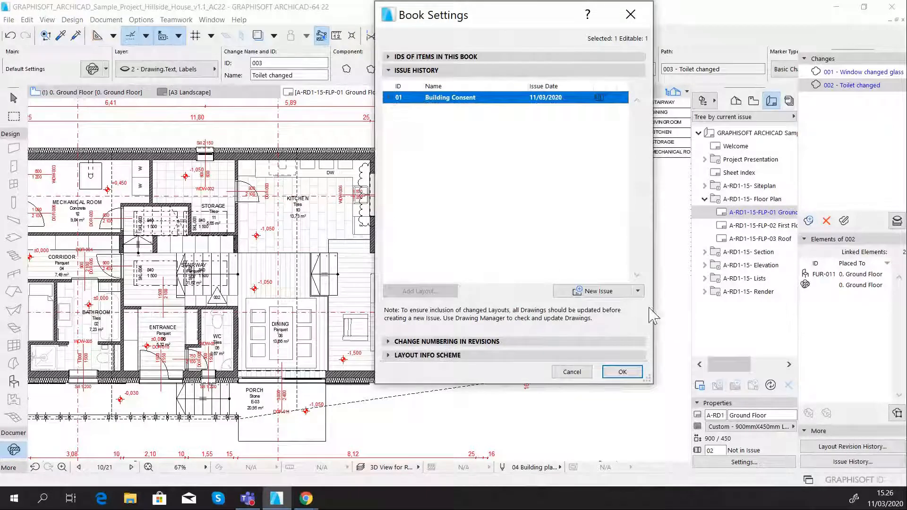
left_click(598, 292)
left_click(297, 222)
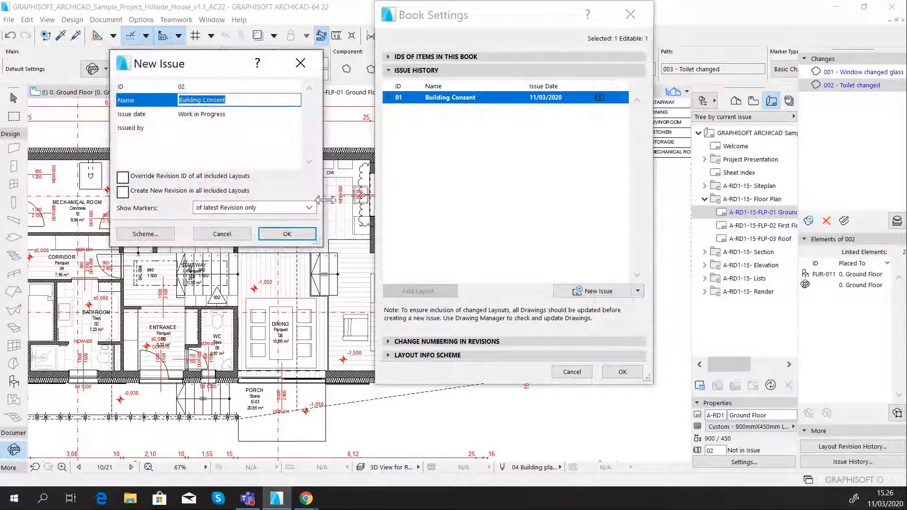
type("Re")
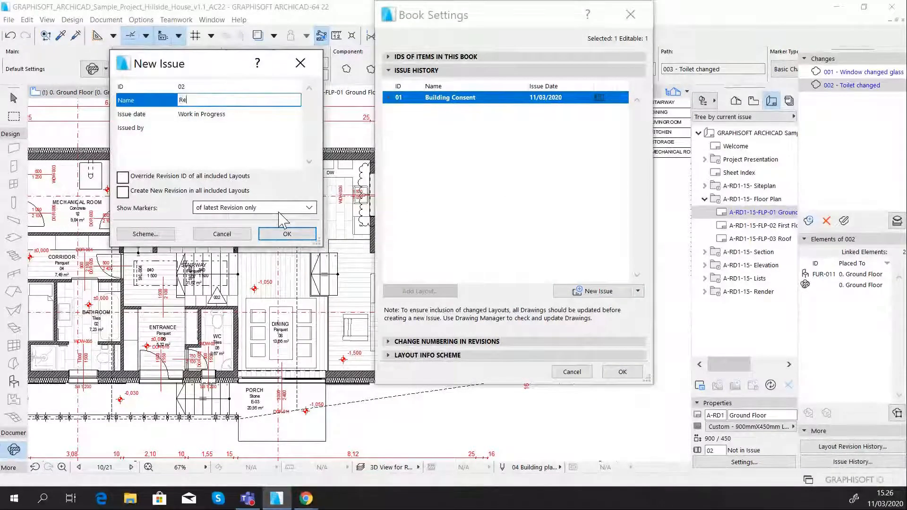
type("vision set 1")
left_click(229, 116)
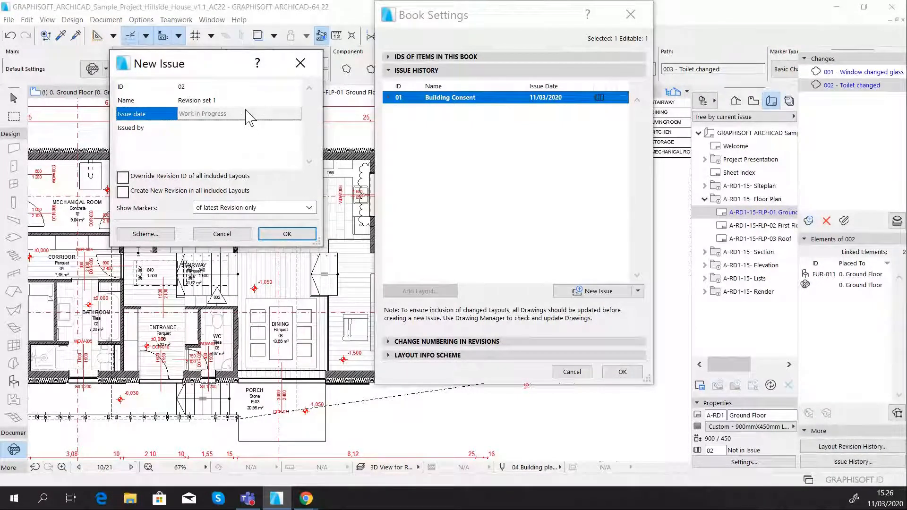
left_click(232, 130)
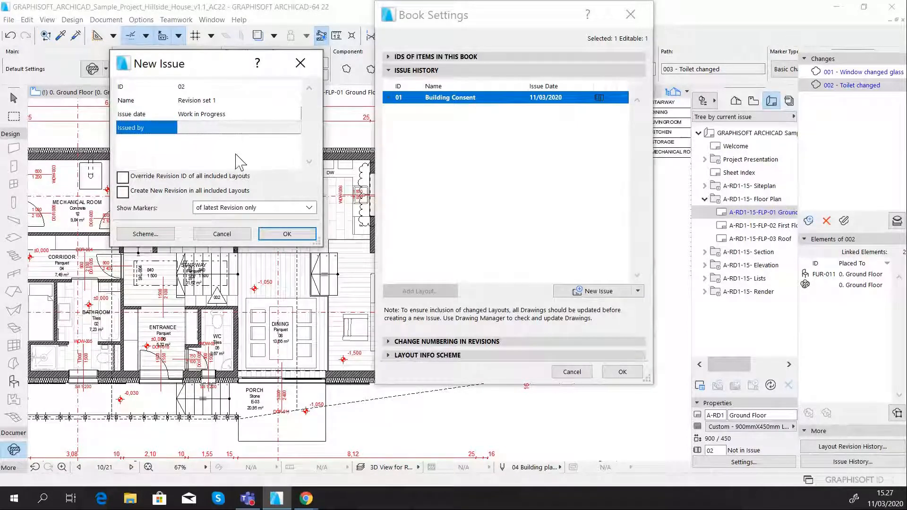
left_click(287, 234)
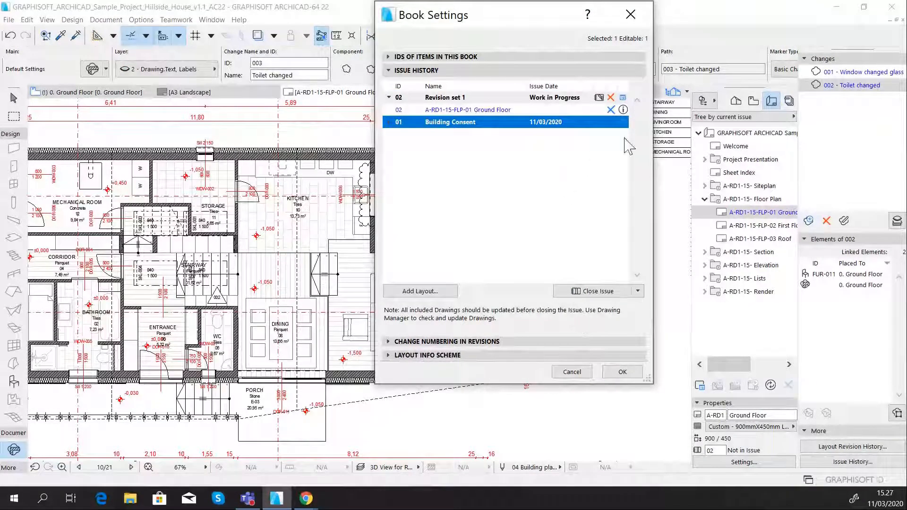
- Close the Revision set 1 issue and apply the book settings
left_click(598, 291)
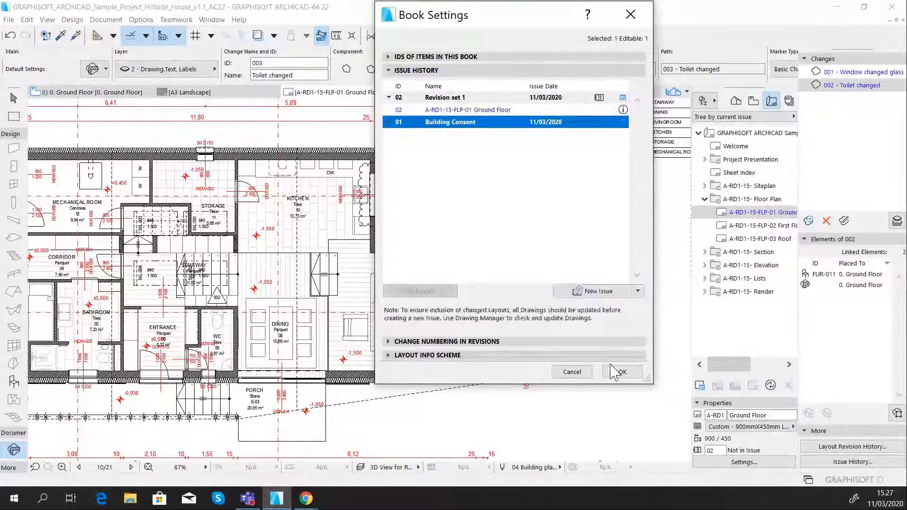
left_click(622, 372)
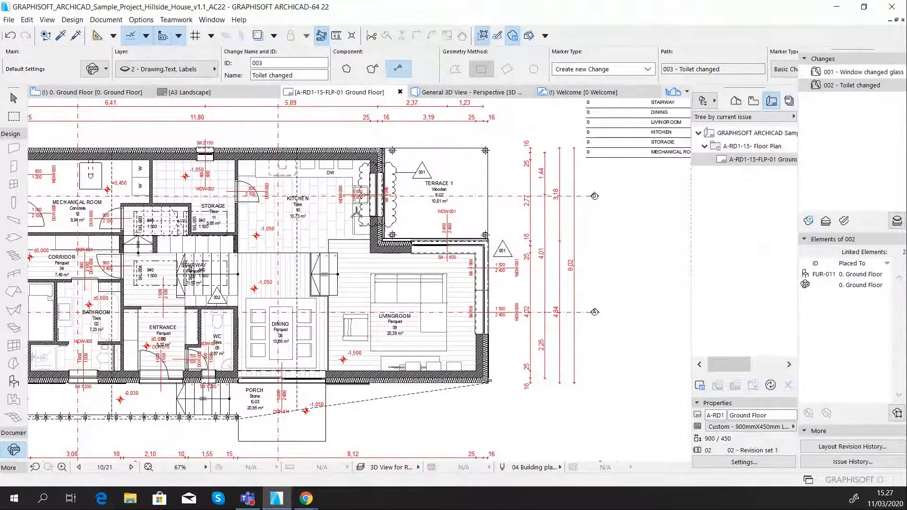
scroll(357, 211, "down", 3)
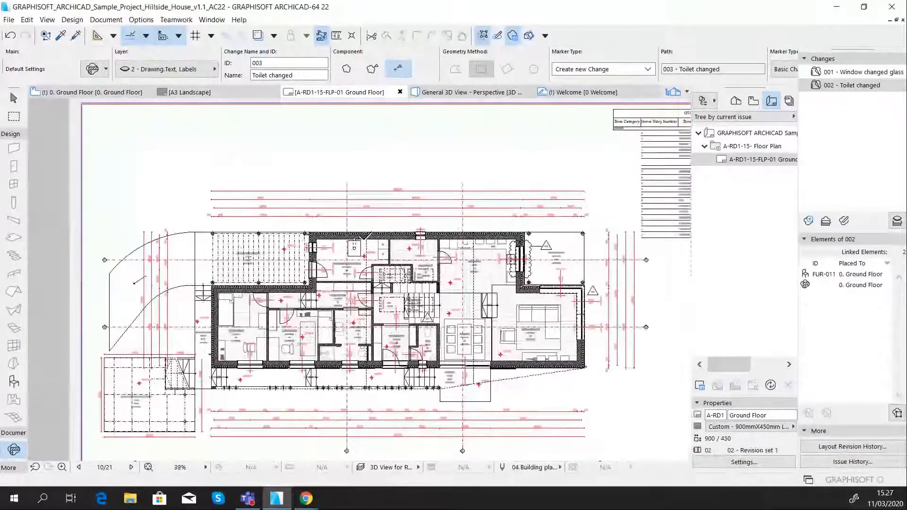
- On the Ground Floor plan, set the default change name for ID 003 to Door moved
left_click(117, 94)
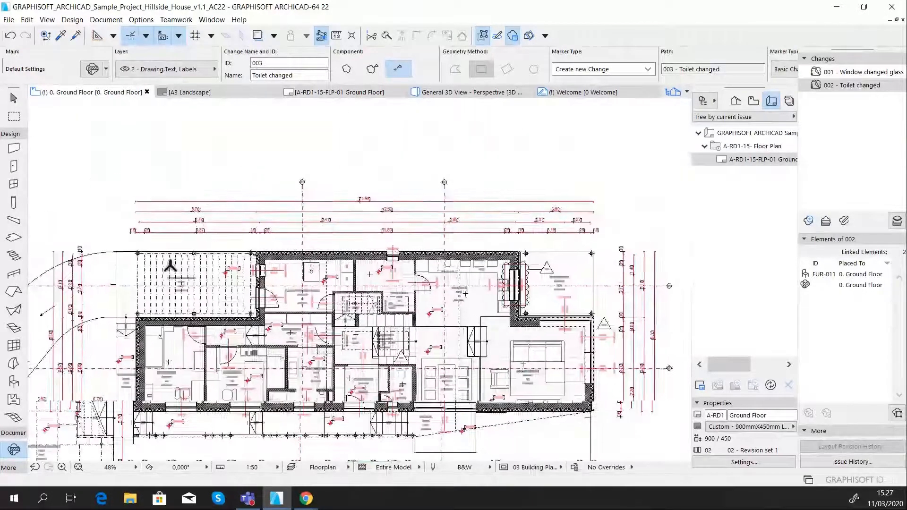
scroll(234, 275, "up", 4)
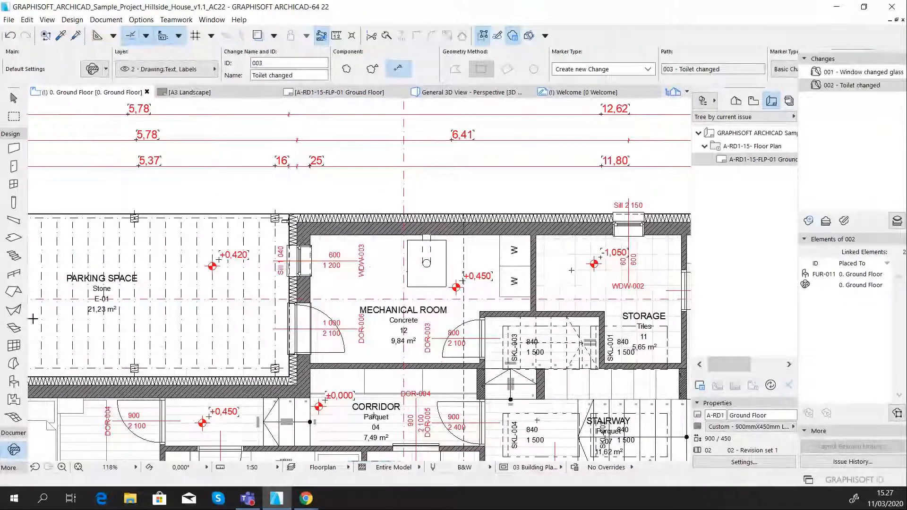
double_click(14, 450)
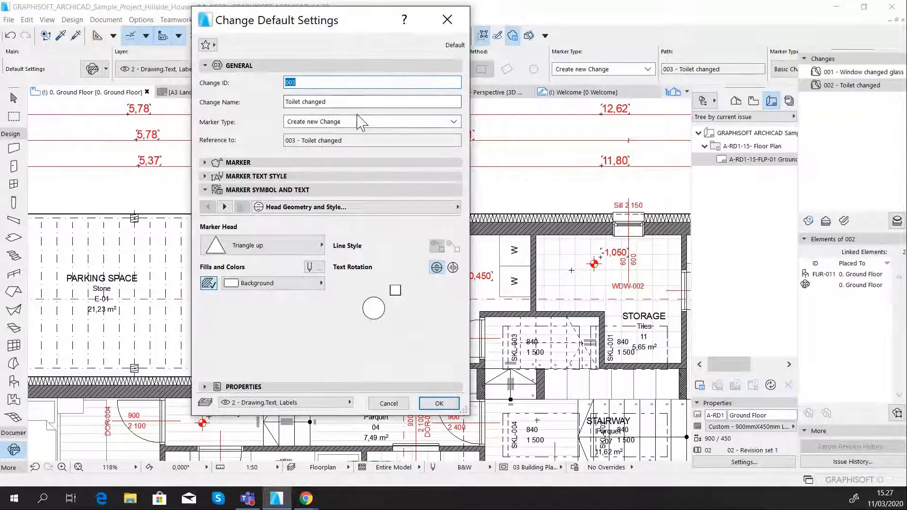
left_click_drag(350, 101, 273, 112)
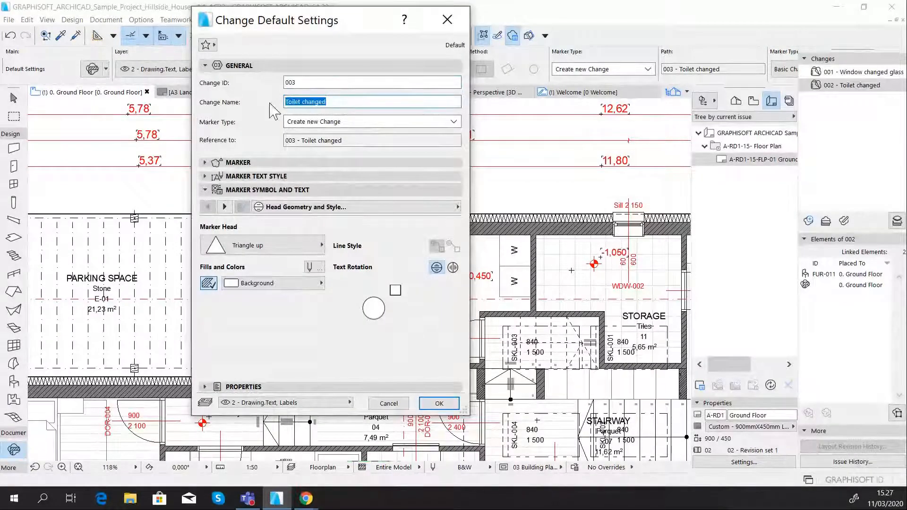
type("Door ")
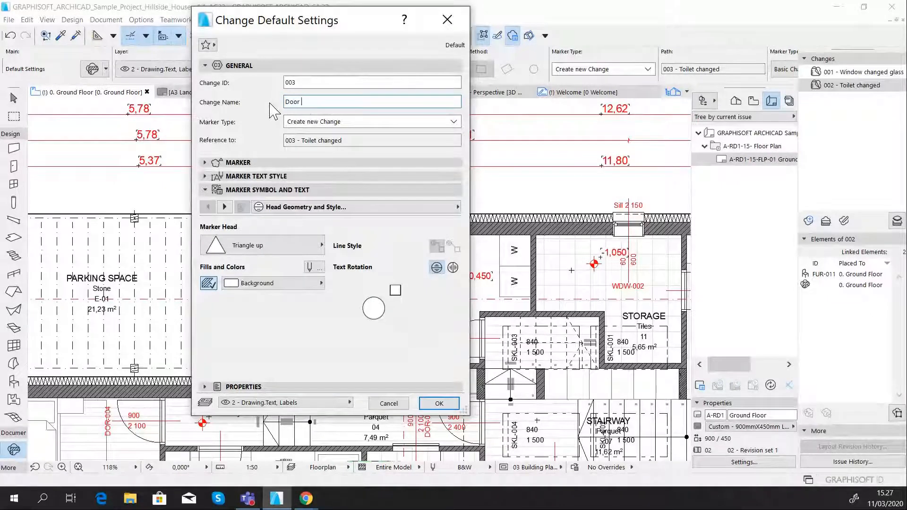
type("moved")
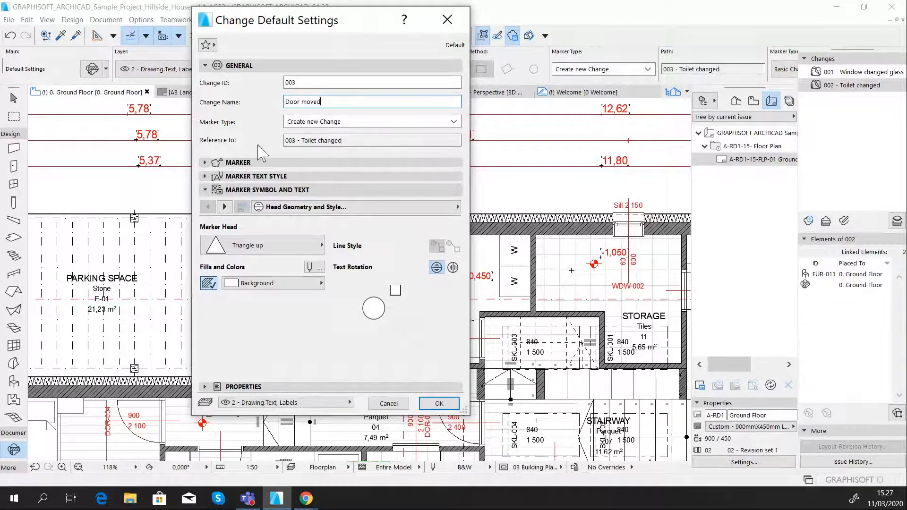
left_click(444, 405)
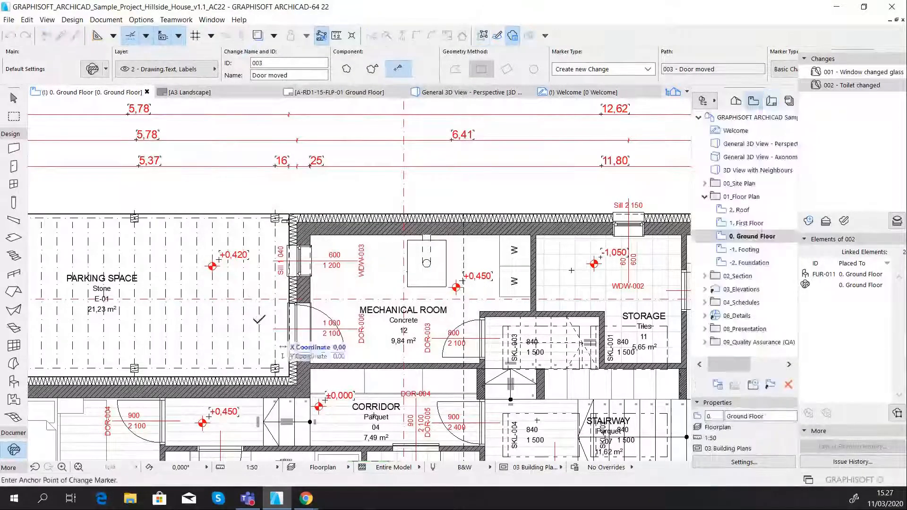
- Place the Door moved marker in the Parking Space beside the Mechanical Room's exterior door, and link door DOR-006 to change 002
left_click(260, 320)
scroll(346, 346, "up", 4)
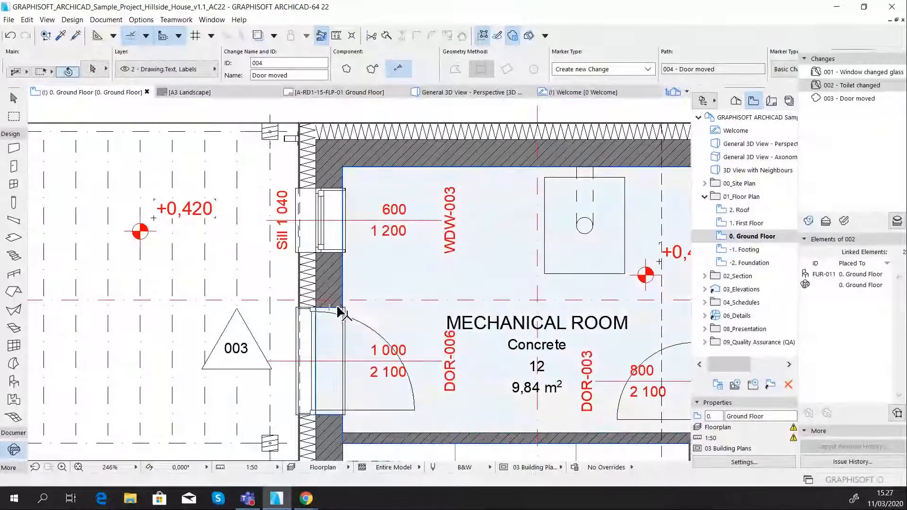
left_click(348, 313)
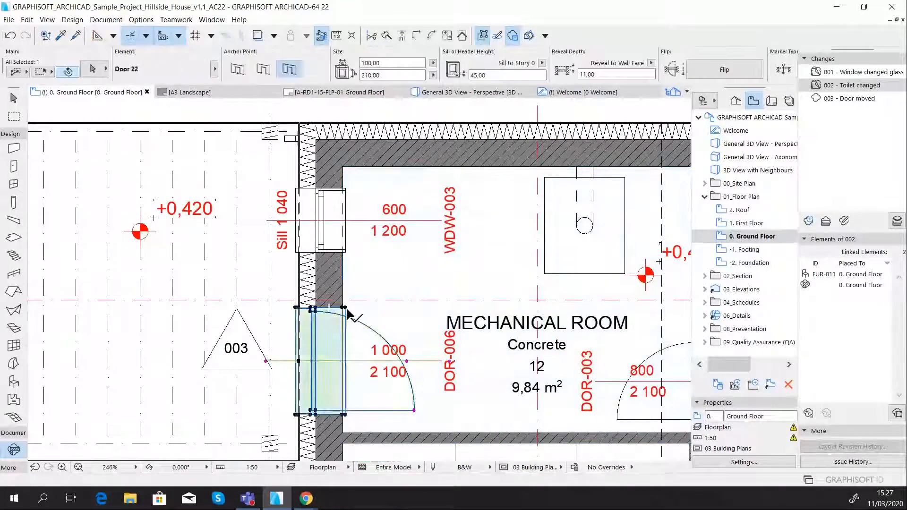
left_click(809, 413)
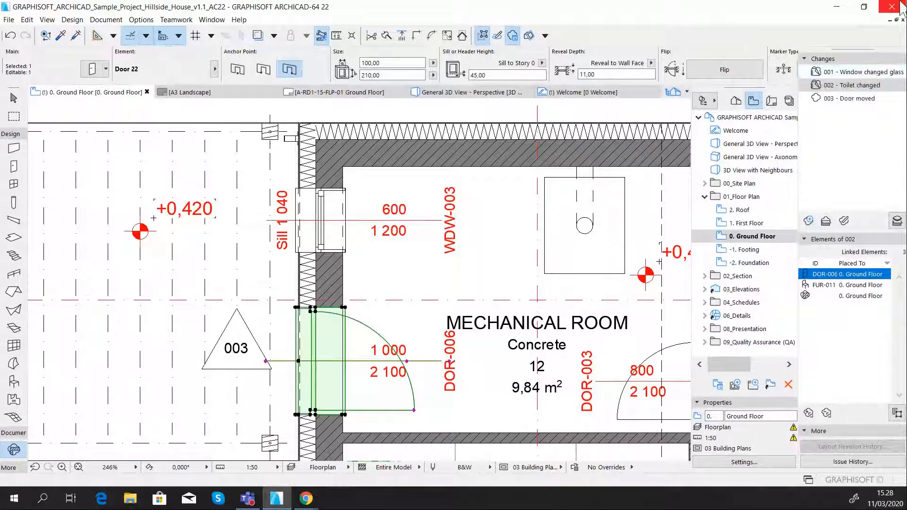
key("Escape")
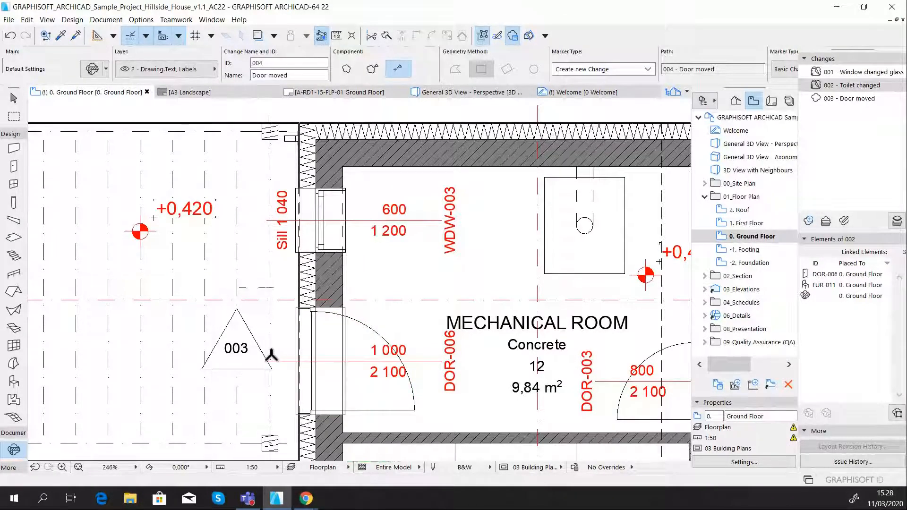
- View the whole Ground Floor plan, and look through the 3 East Elevation and 2 West Elevation views
scroll(284, 352, "down", 10)
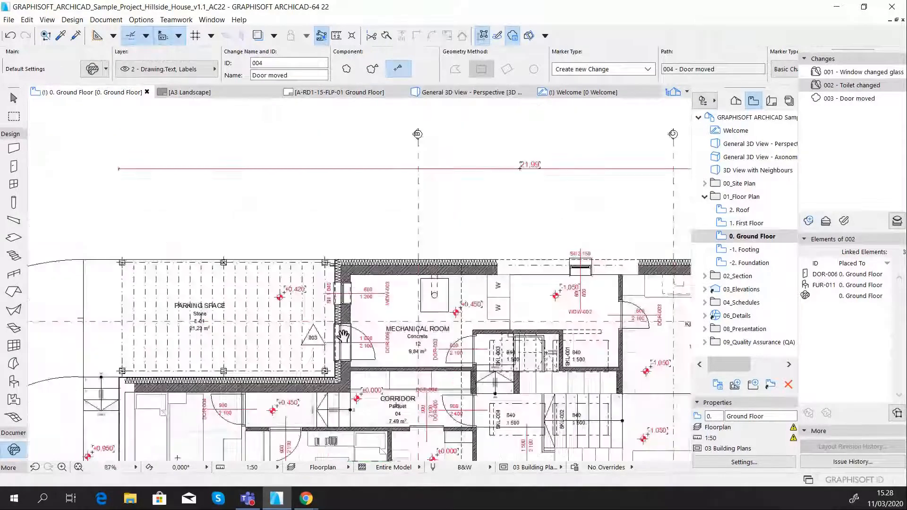
scroll(360, 313, "up", 1)
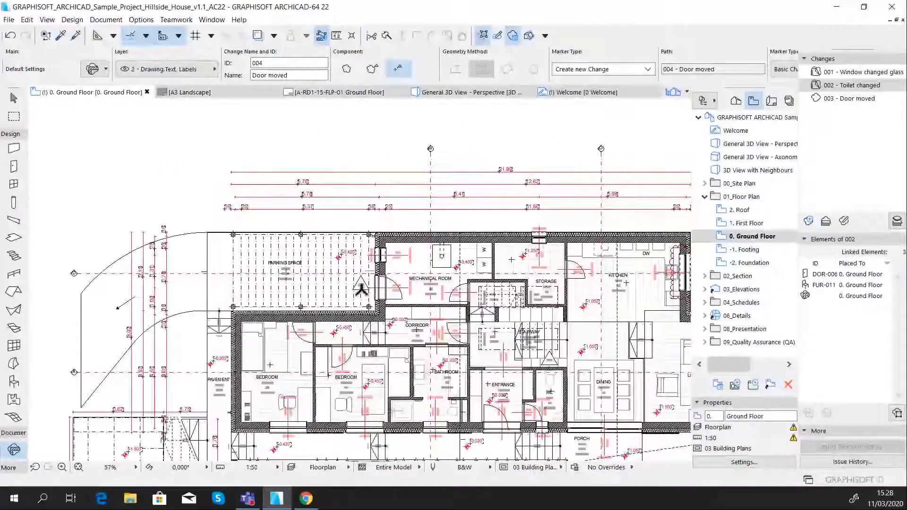
scroll(365, 290, "down", 3)
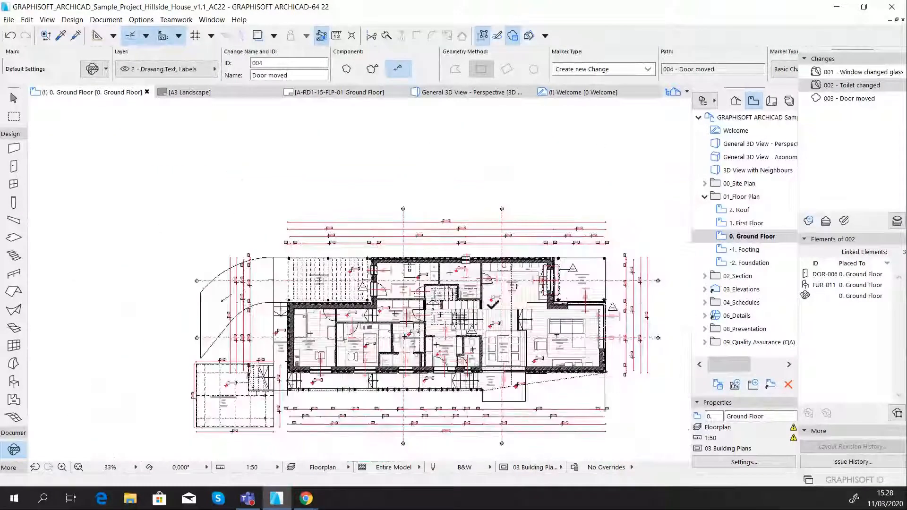
left_click(761, 291)
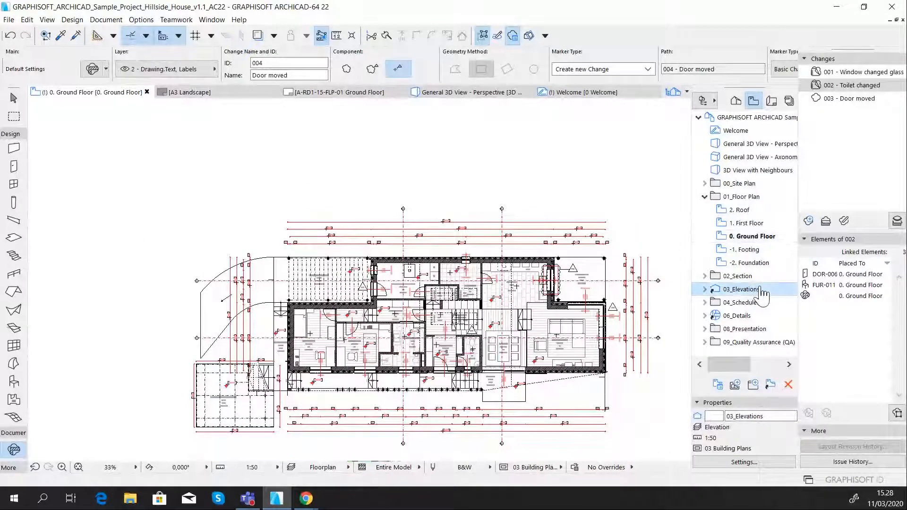
double_click(731, 292)
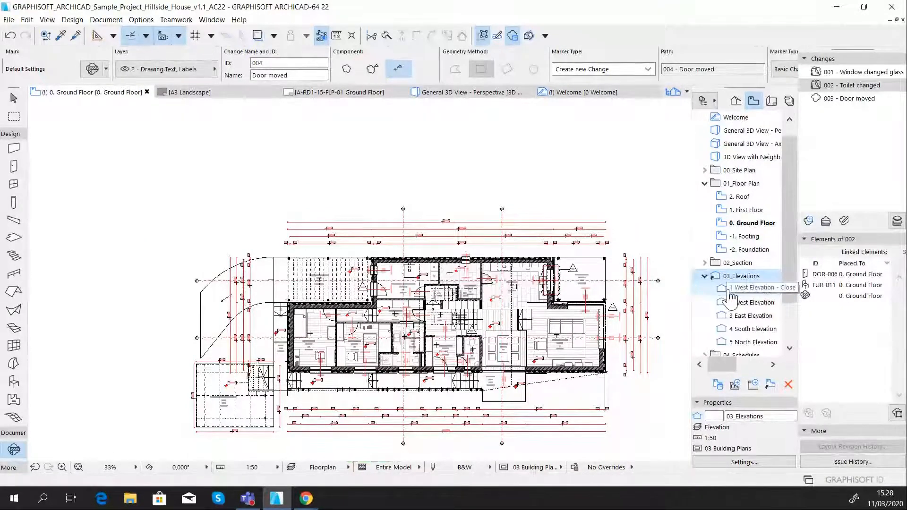
double_click(751, 317)
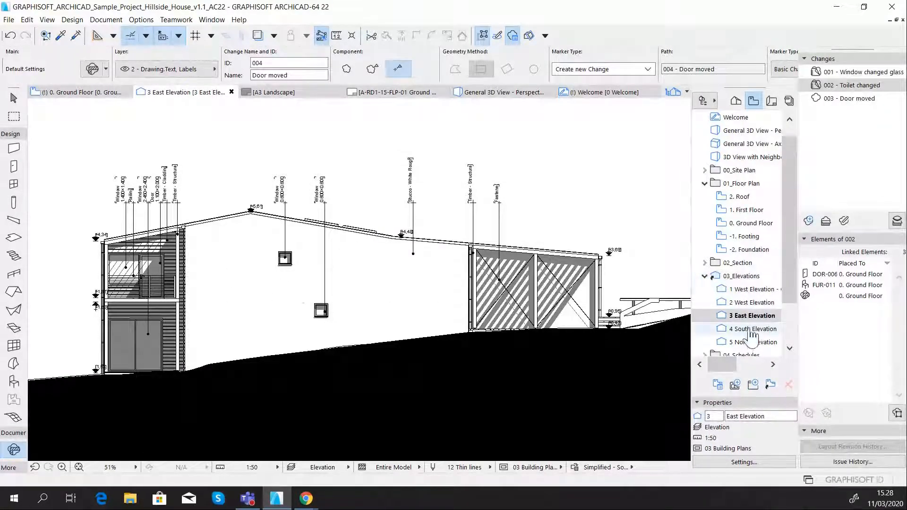
double_click(752, 305)
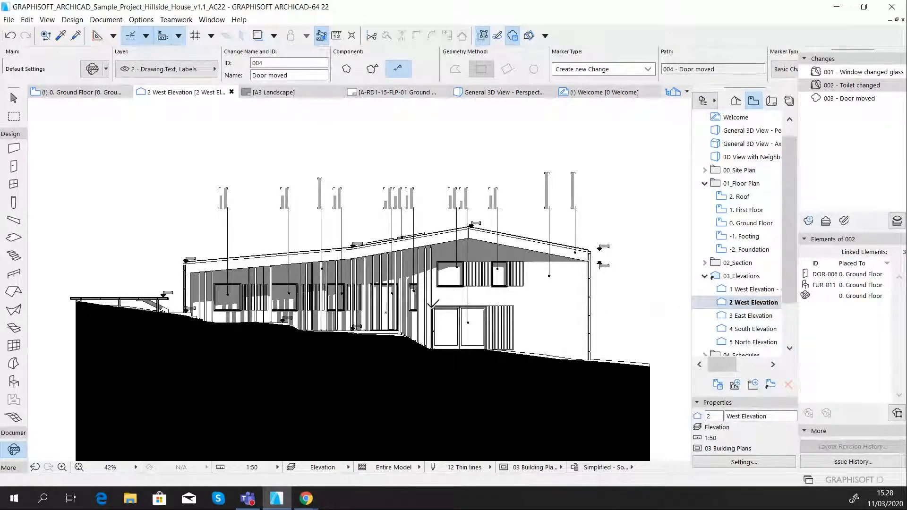
- On the West Elevation, inspect the slatted window beside the entrance door and the DOR-006 entry in change 002, and clear the selection
scroll(345, 313, "up", 5)
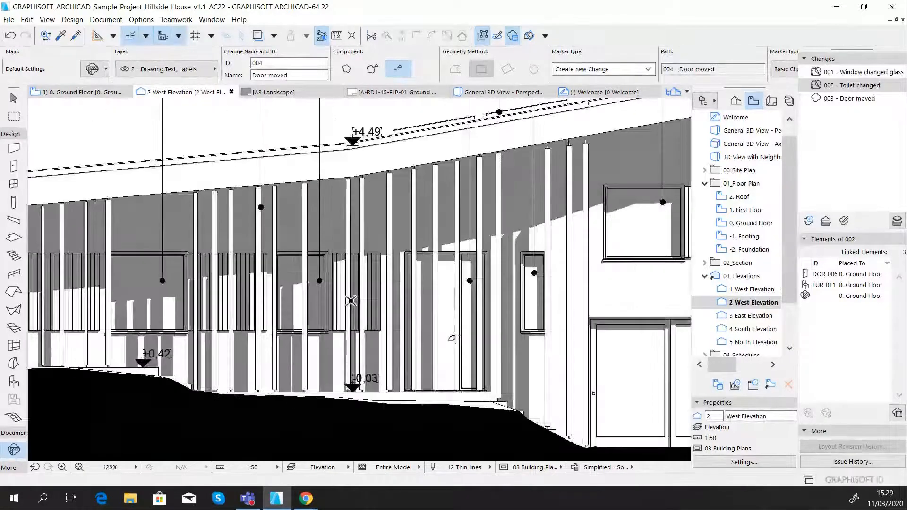
left_click(337, 316)
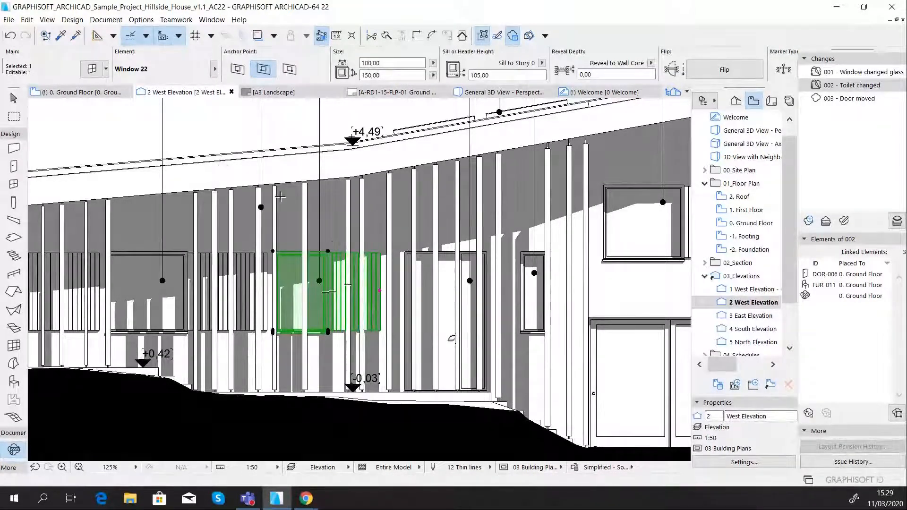
left_click(831, 275)
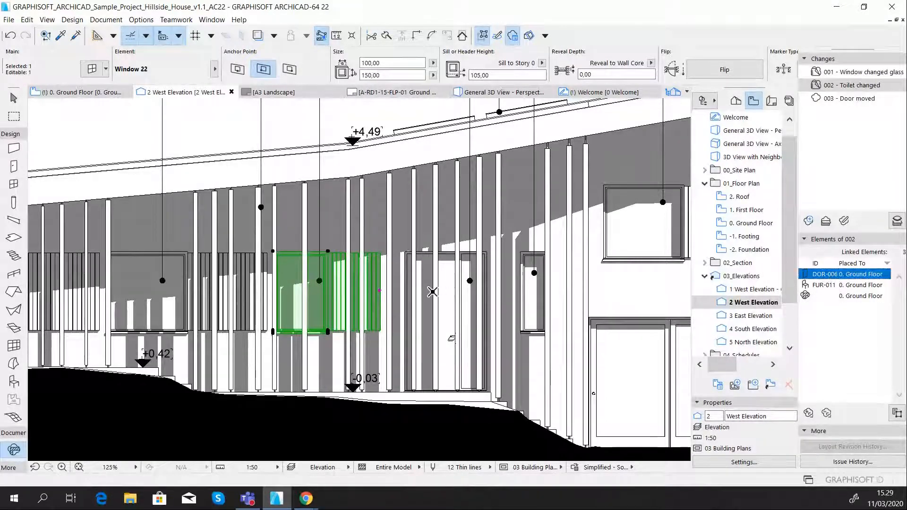
scroll(432, 292, "down", 5)
key("Escape")
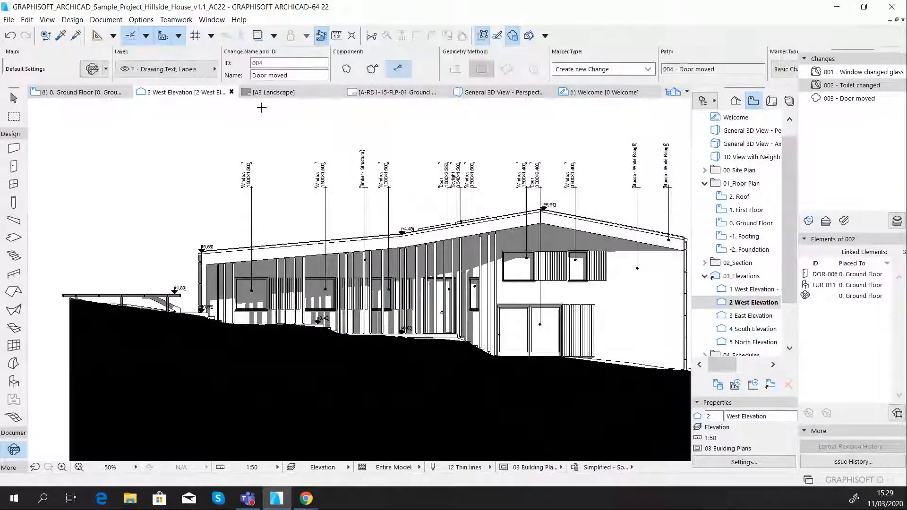
- Return to the Ground Floor plan and examine the 001 change marker beside the living room's corner window
left_click(81, 93)
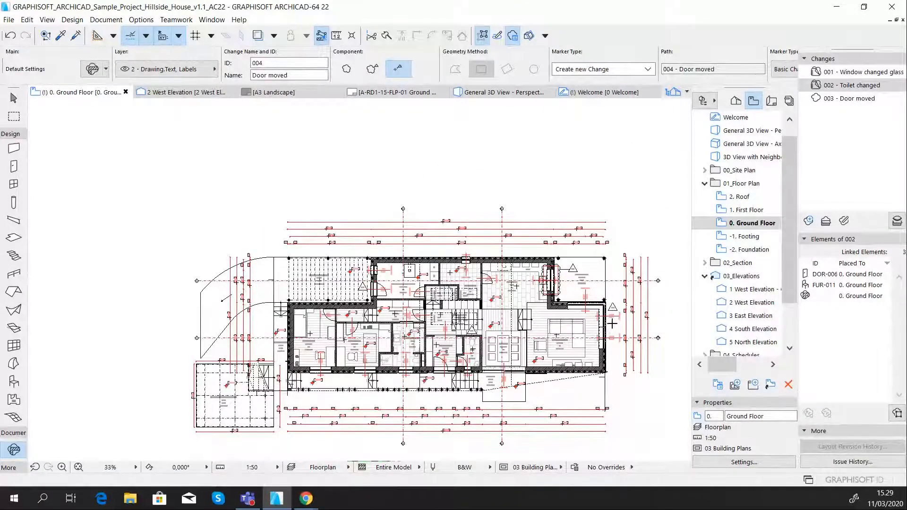
scroll(612, 324, "up", 6)
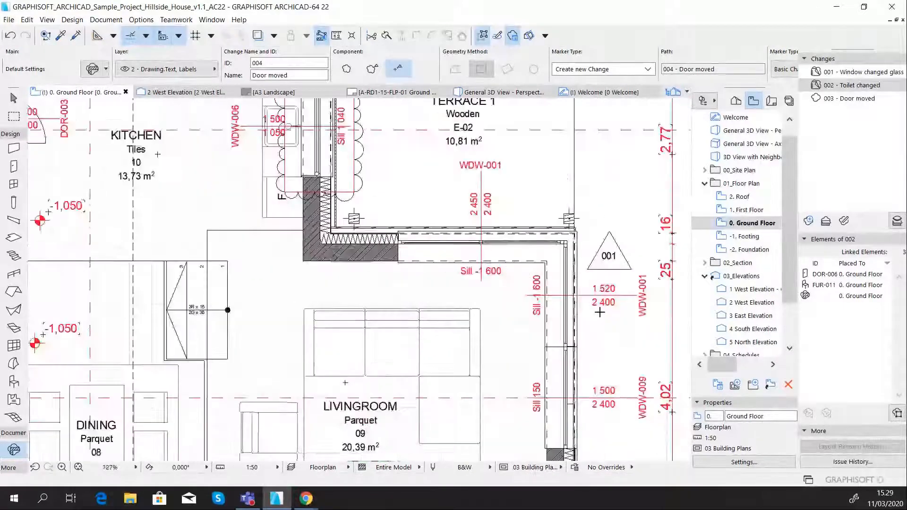
scroll(601, 313, "down", 6)
middle_click_drag(597, 314, 584, 316)
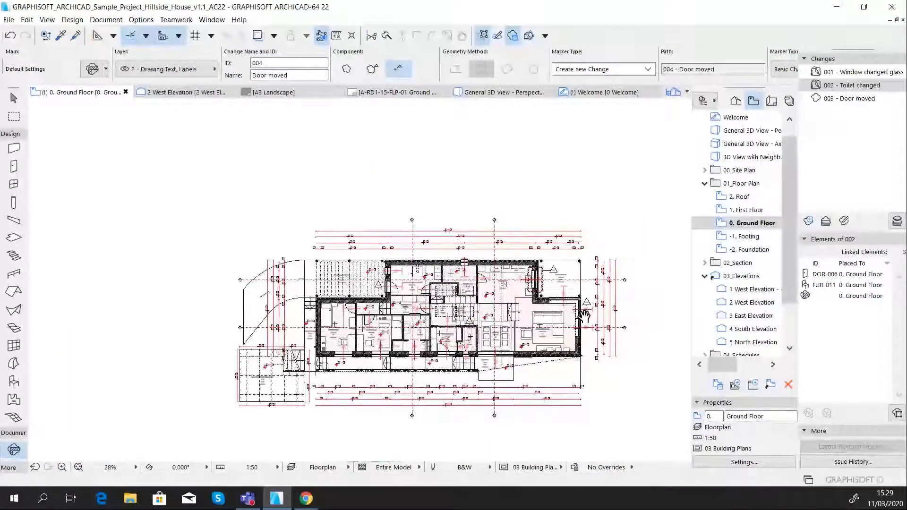
- Display the elevation markers on the Ground Floor plan
scroll(585, 316, "up", 2)
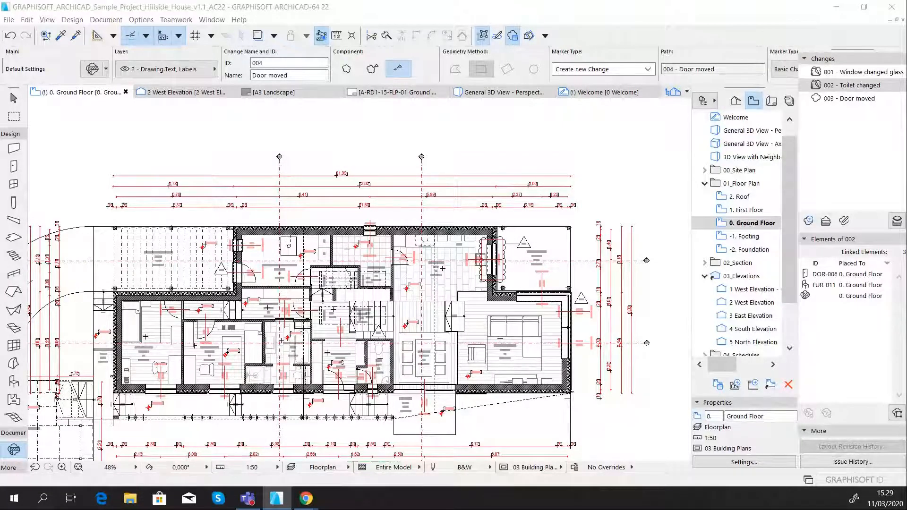
key("Return")
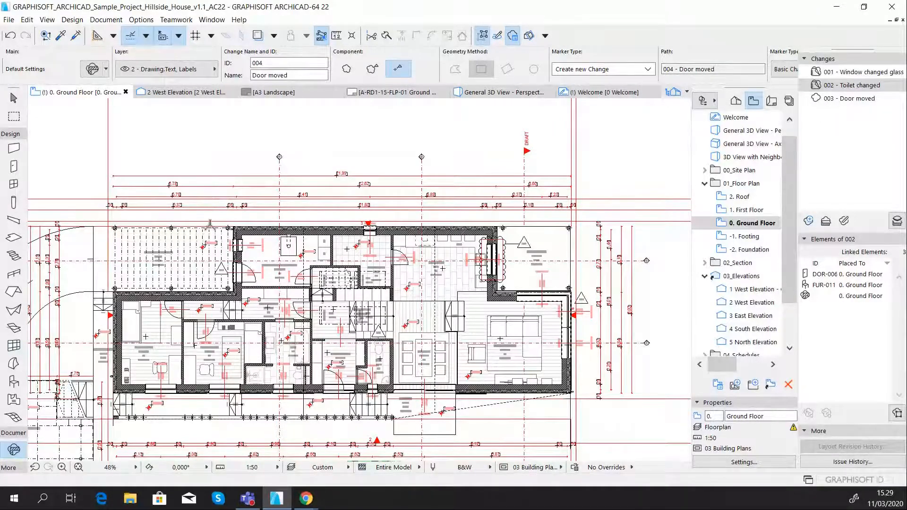
- Examine the elevation markers around the Ground Floor plan, from the car park platform to the living room's corner window
middle_click_drag(288, 246, 564, 266)
scroll(294, 328, "down", 2)
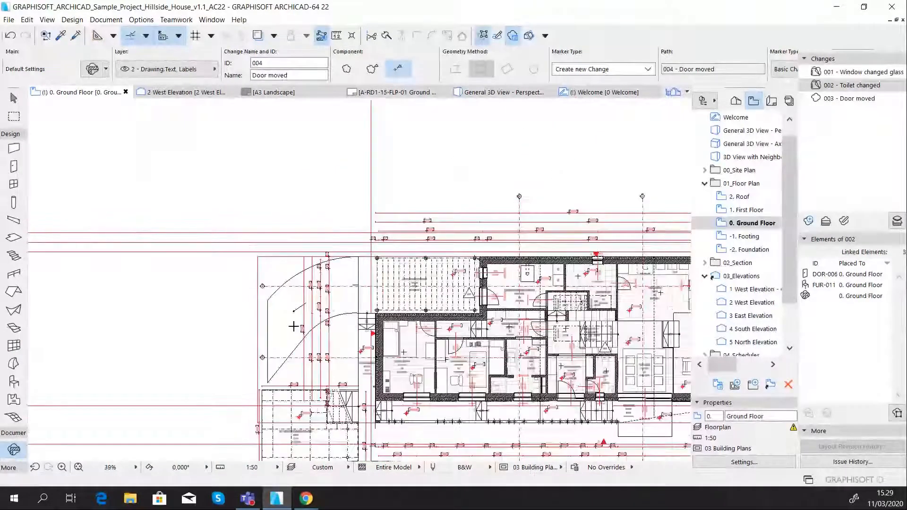
middle_click_drag(293, 335, 381, 262)
scroll(416, 331, "up", 5)
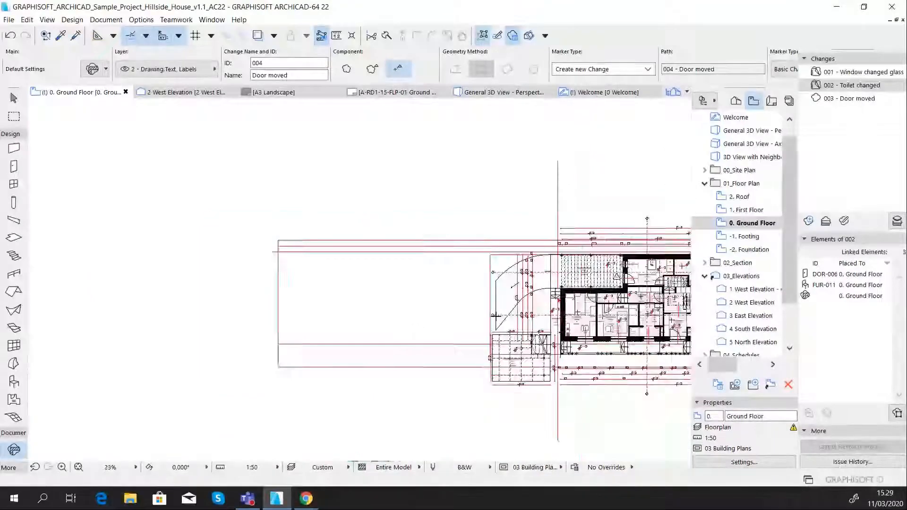
scroll(240, 356, "up", 1)
middle_click_drag(272, 333, 395, 259)
scroll(332, 281, "up", 1)
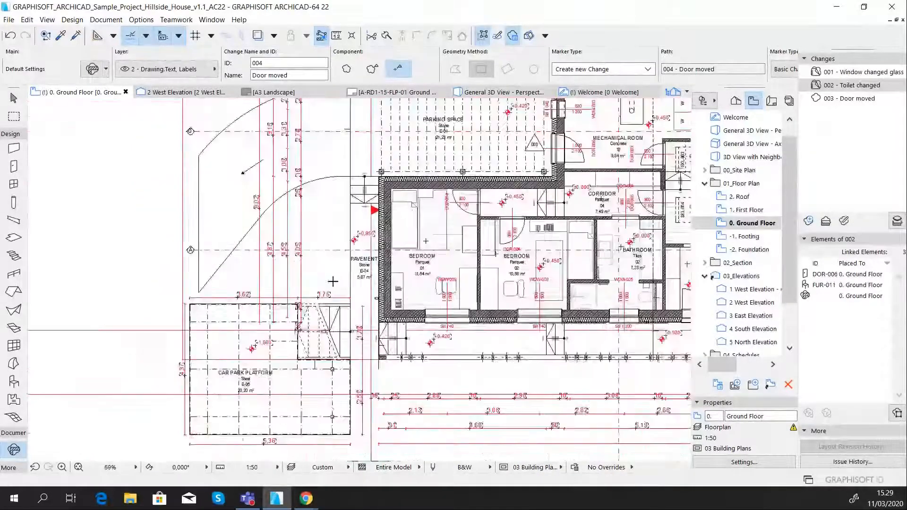
scroll(361, 277, "down", 1)
scroll(362, 277, "down", 2)
middle_click_drag(676, 287, 381, 310)
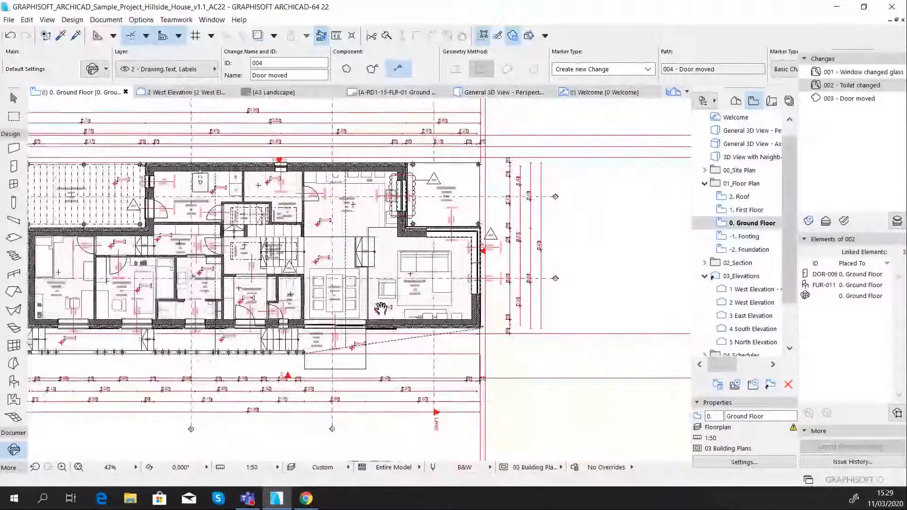
scroll(493, 230, "up", 1)
scroll(494, 231, "up", 1)
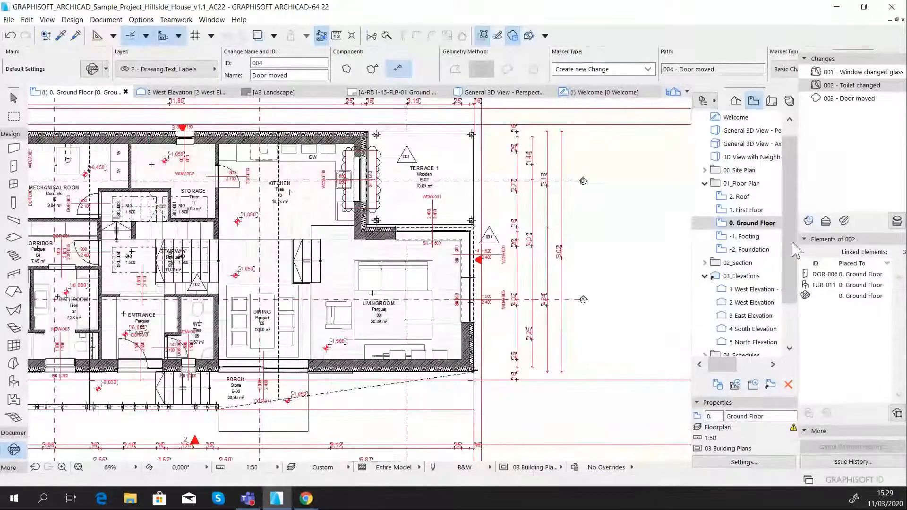
- Inspect the slatted window beside the entrance door on the 2 West Elevation and the lower sliding window on the 3 East Elevation
left_click(750, 305)
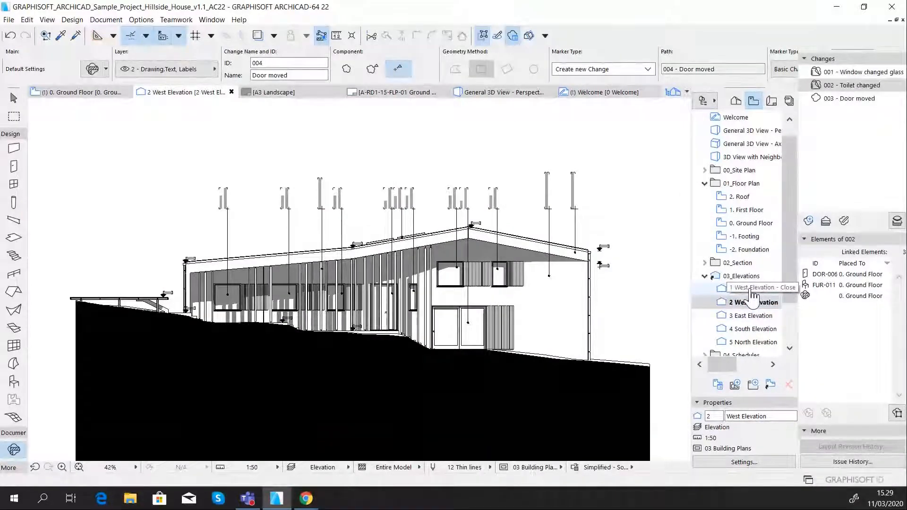
scroll(364, 308, "up", 5)
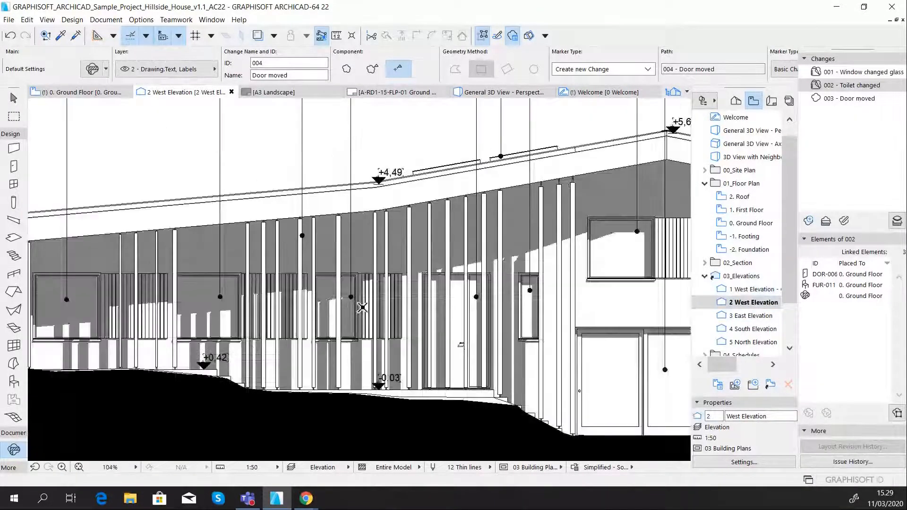
left_click(359, 316)
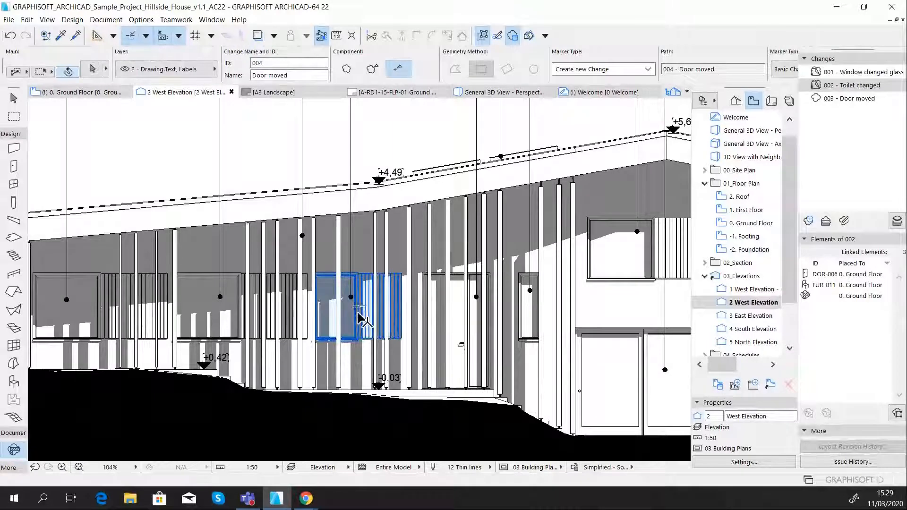
left_click(361, 318)
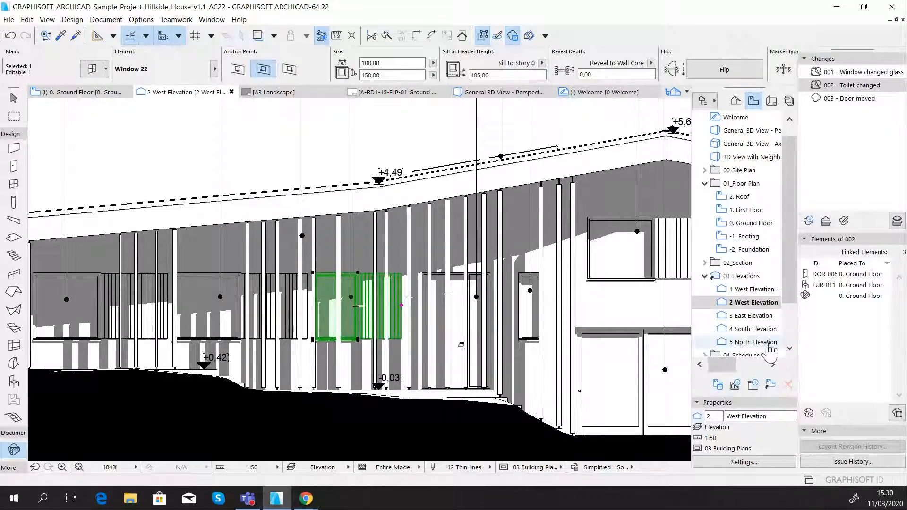
left_click(755, 320)
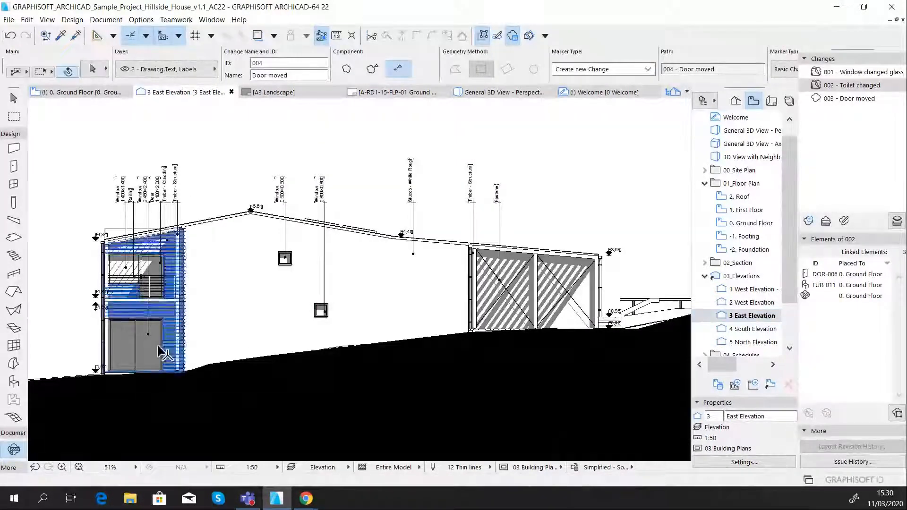
left_click(150, 349)
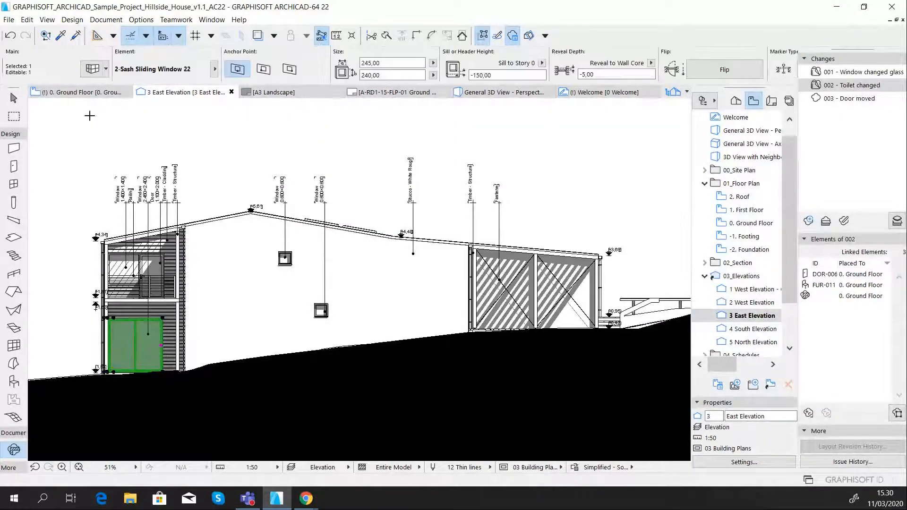
- Return to the Ground Floor plan and examine the 003 change marker beside the Mechanical Room's exterior door
left_click(88, 93)
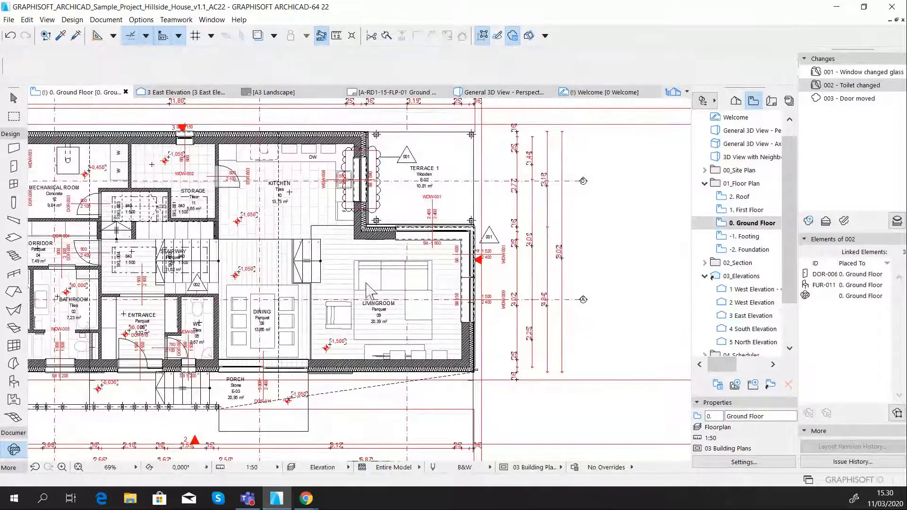
middle_click_drag(423, 291, 539, 326)
scroll(128, 267, "up", 1)
middle_click_drag(128, 267, 355, 304)
scroll(273, 287, "up", 1)
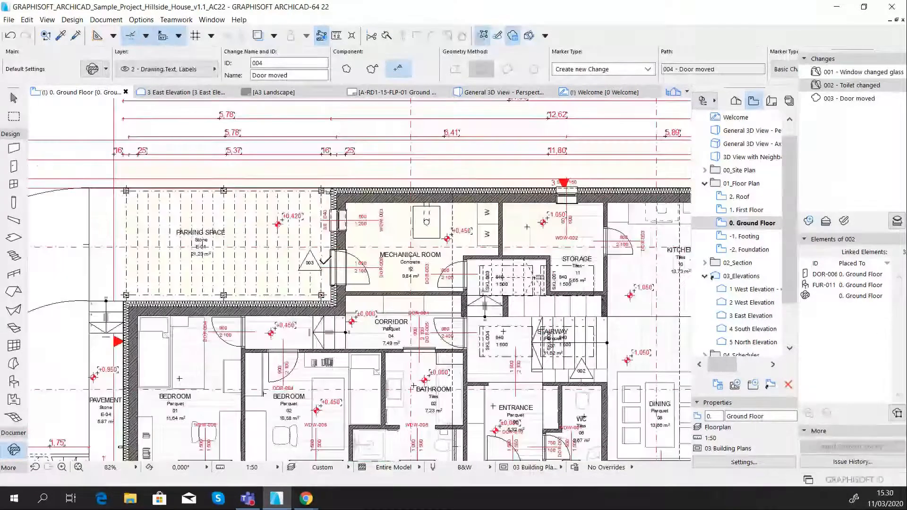
scroll(323, 263, "up", 2)
scroll(366, 269, "down", 2)
middle_click_drag(367, 268, 444, 284)
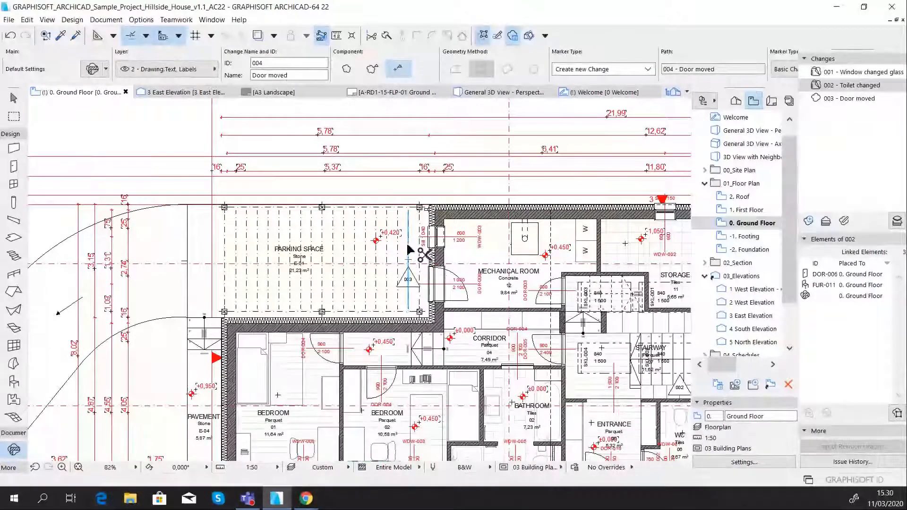
- Look through the First Floor and Footing stories, and return to the Ground Floor
key("ctrl+Up")
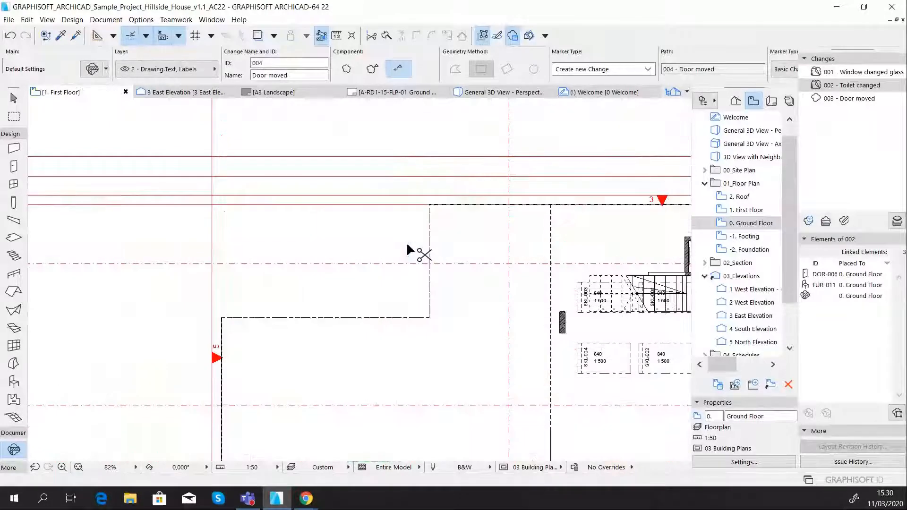
key("ctrl+Down")
key("ctrl+Down")
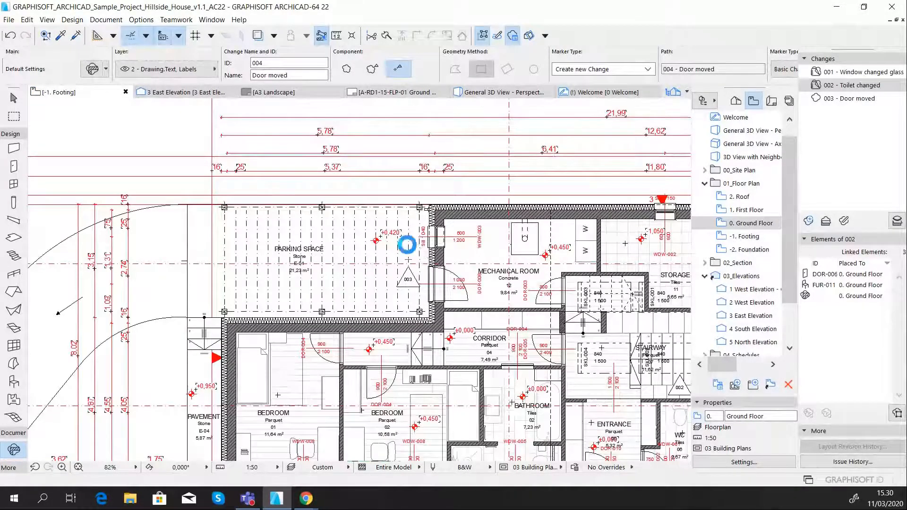
key("ctrl+Up")
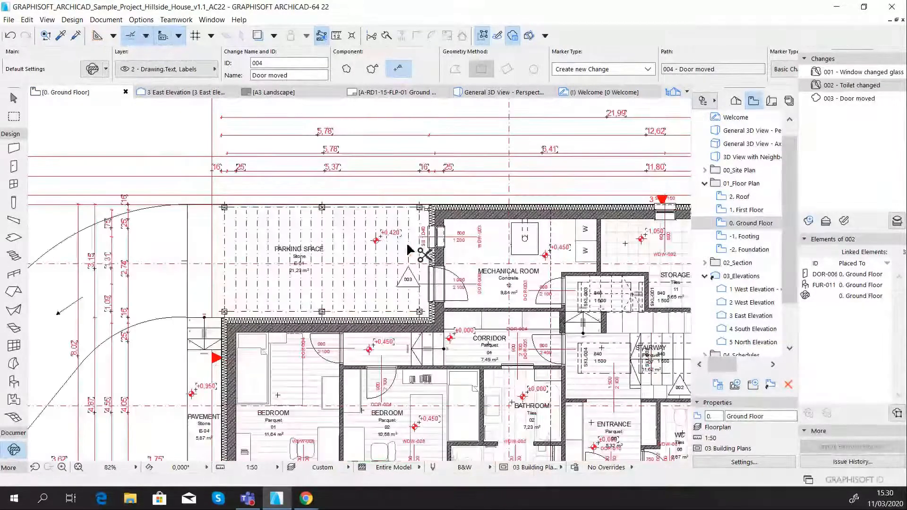
- On the 3 East Elevation, select the upper-floor balcony door and check its ID in the door's classification and properties settings
left_click(746, 315)
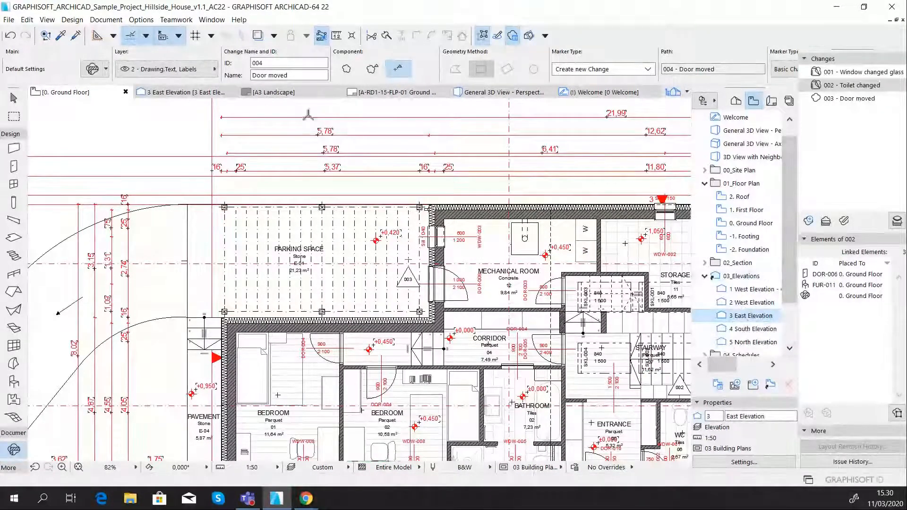
left_click(207, 93)
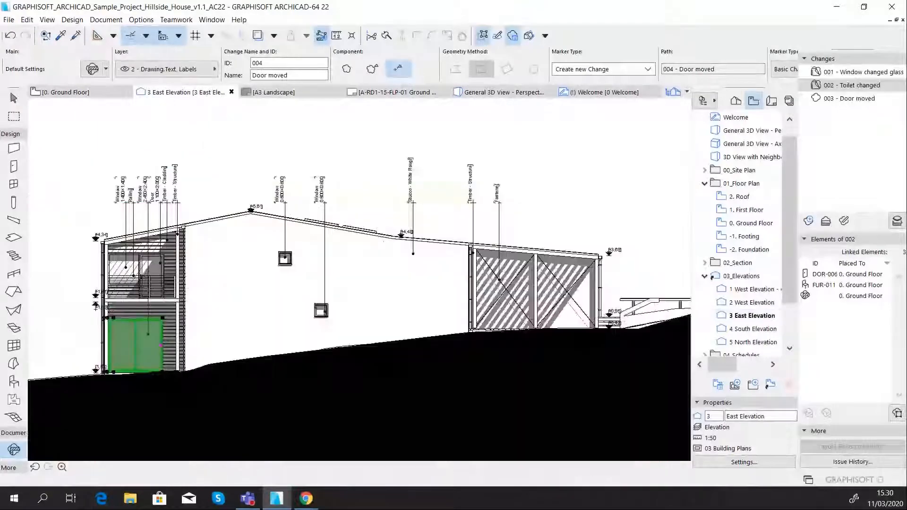
left_click(156, 261, "shift")
scroll(156, 261, "up", 3)
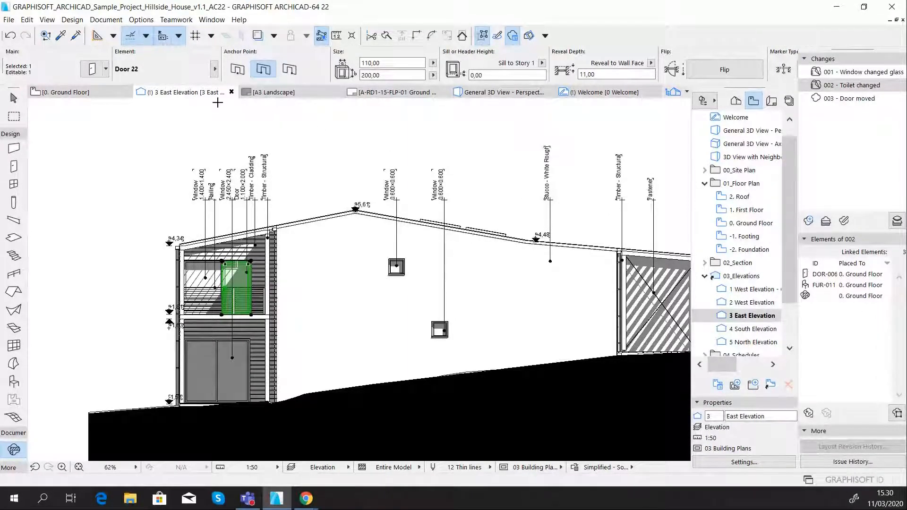
key("ctrl+t")
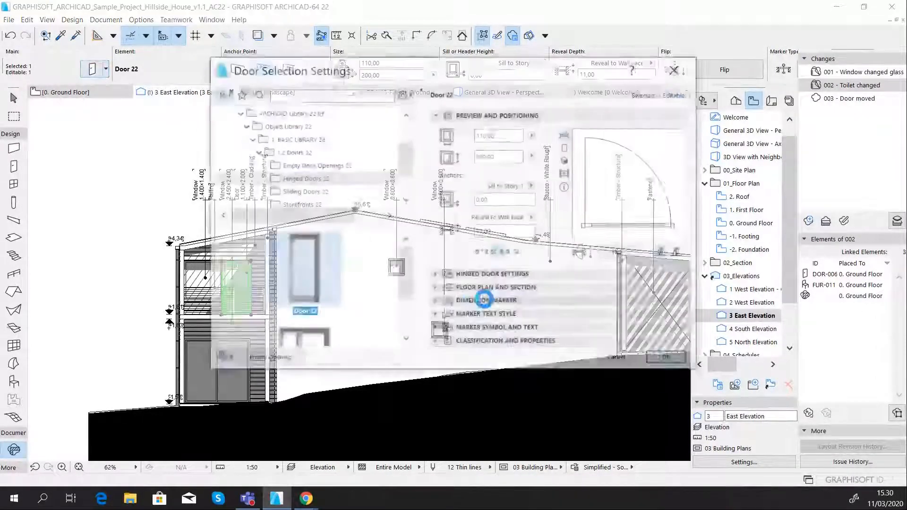
left_click(514, 344)
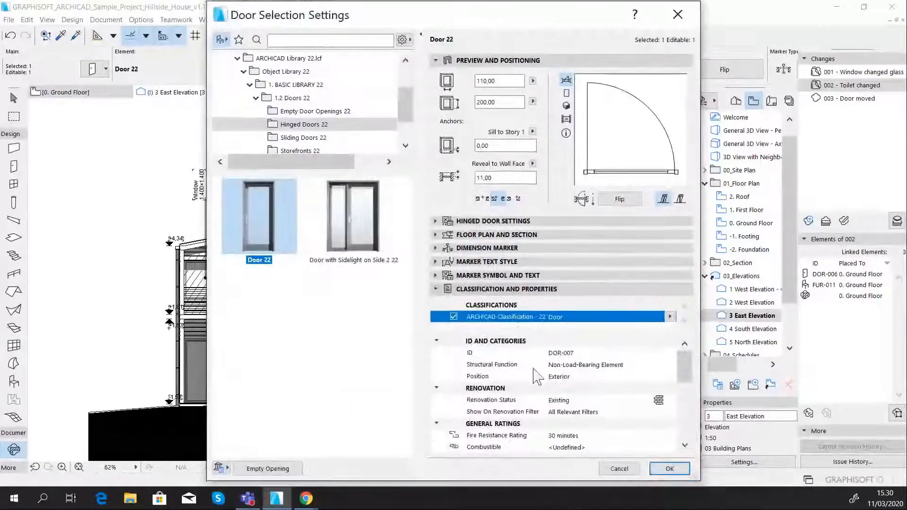
left_click(619, 468)
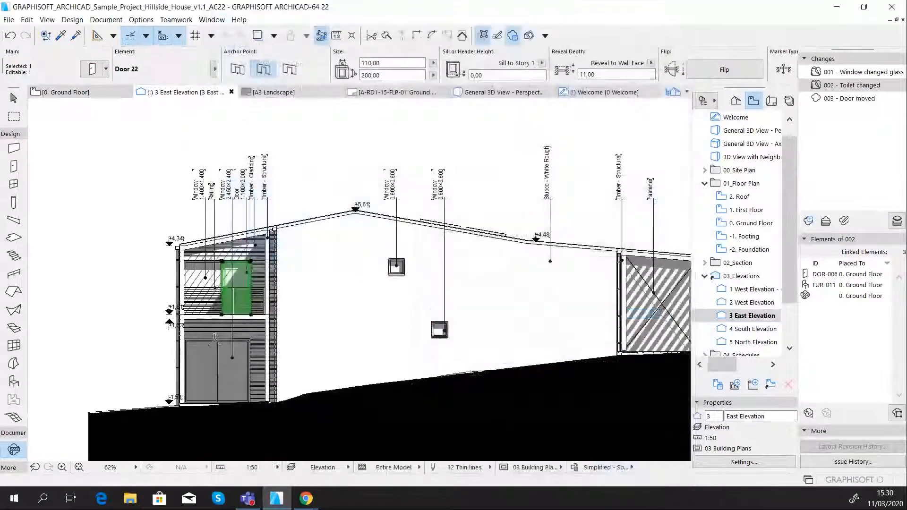
- Inspect the sliding window below the balcony door, clear the selection, and examine the rest of the East Elevation
left_click(242, 376)
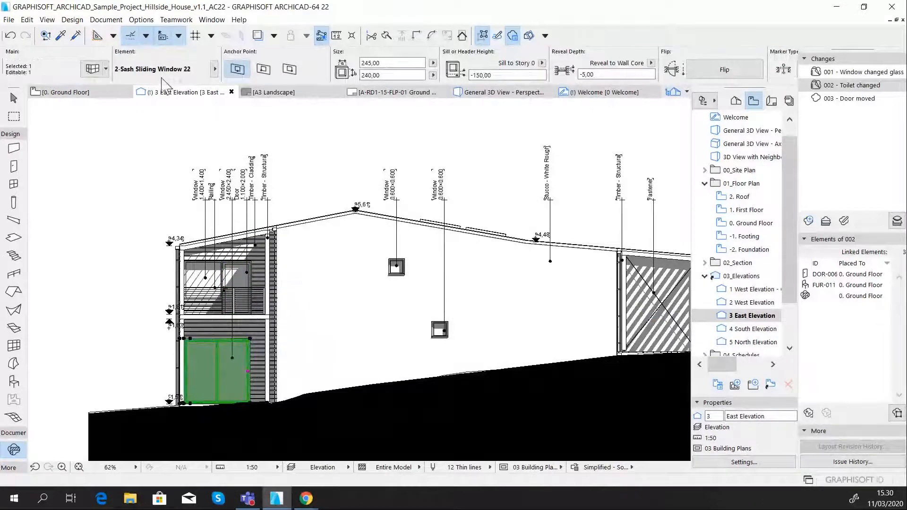
key("Escape")
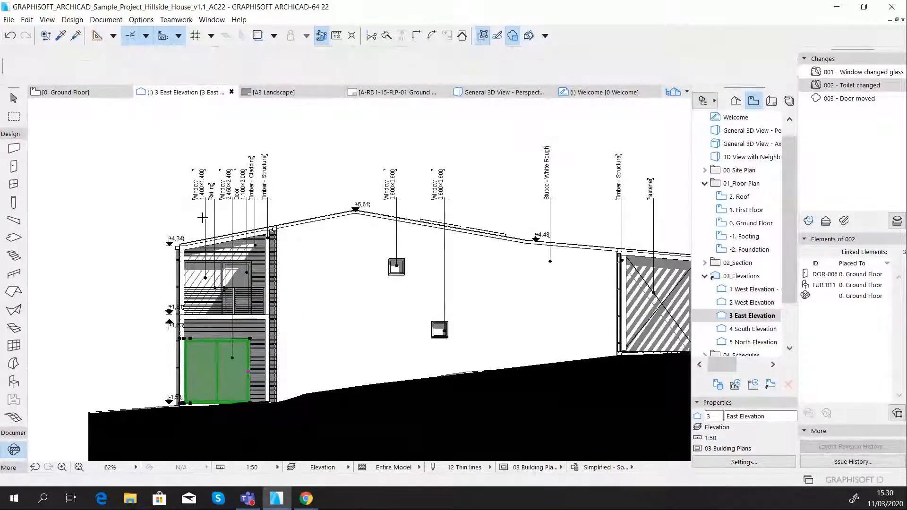
scroll(553, 303, "down", 4)
scroll(553, 303, "up", 1)
middle_click_drag(548, 303, 464, 305)
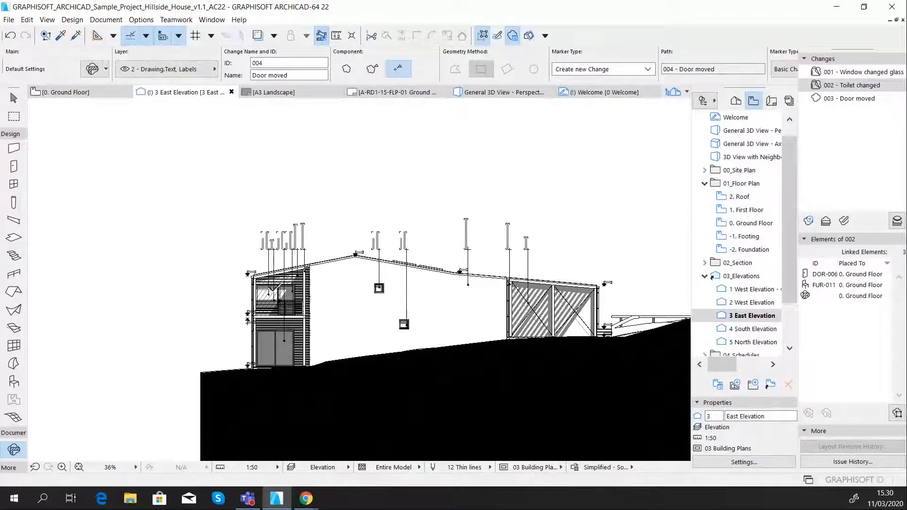
scroll(274, 289, "up", 5)
scroll(273, 290, "down", 3)
- Return to the Ground Floor plan and check which side of the building the Mechanical Room's exterior door faces
left_click(63, 93)
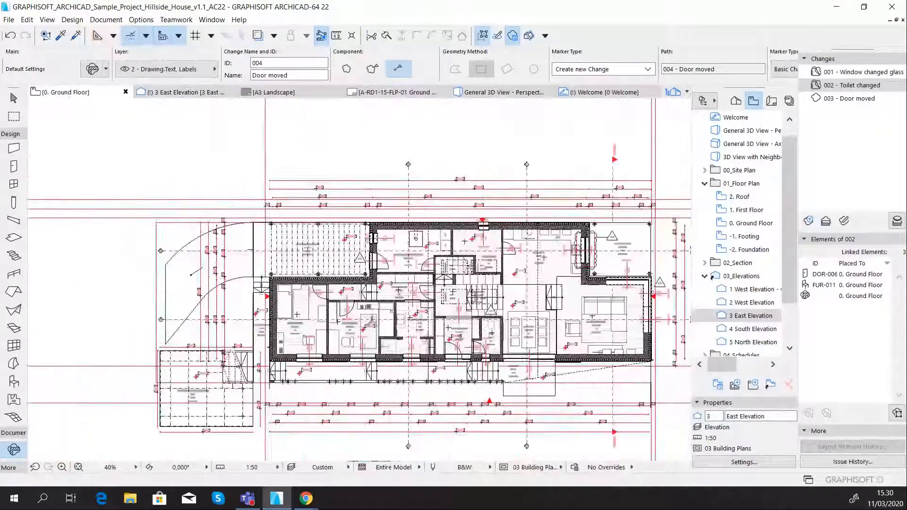
middle_click_drag(345, 327, 299, 321)
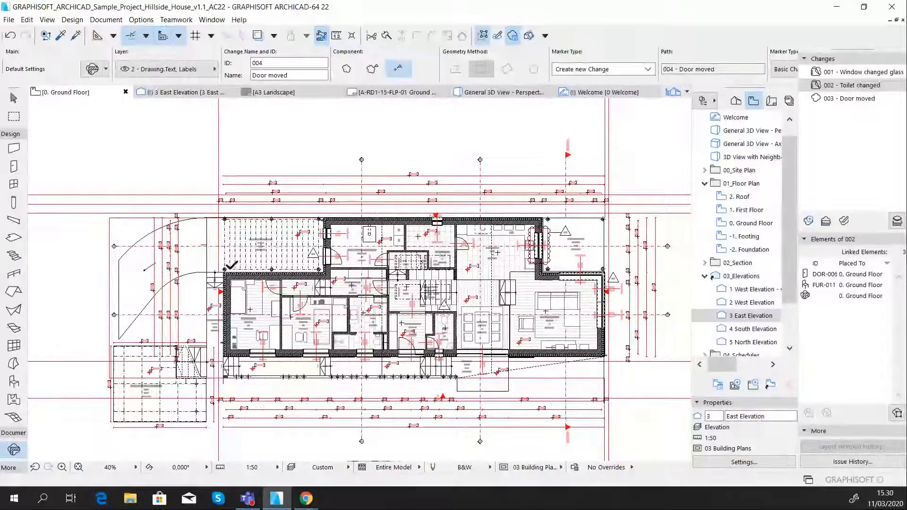
middle_click_drag(549, 289, 509, 295)
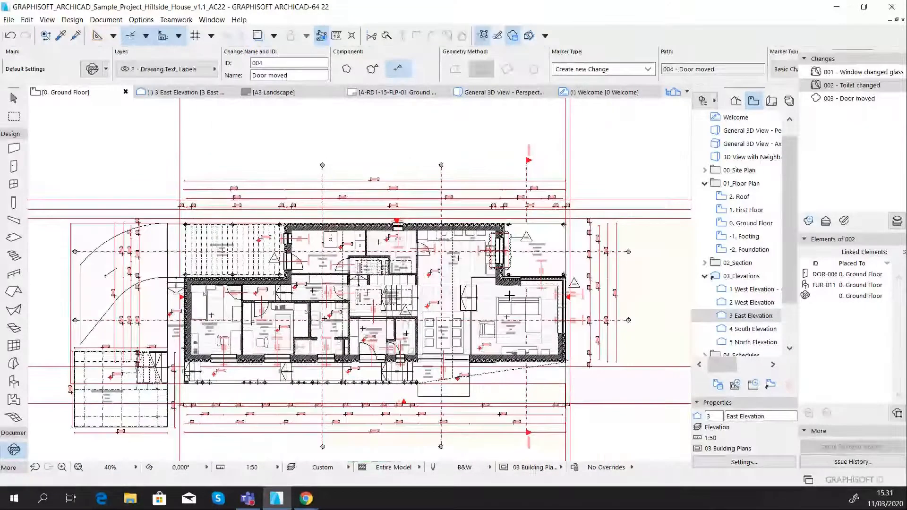
scroll(539, 256, "up", 2)
- View the 4 South Elevation, and select door DOR-006 on the 5 North Elevation to check its entry in change 002
double_click(757, 330)
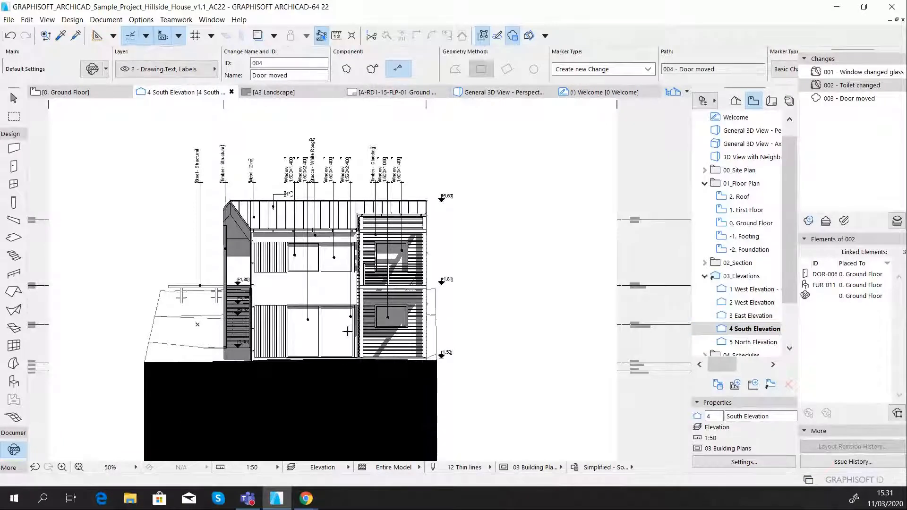
double_click(756, 343)
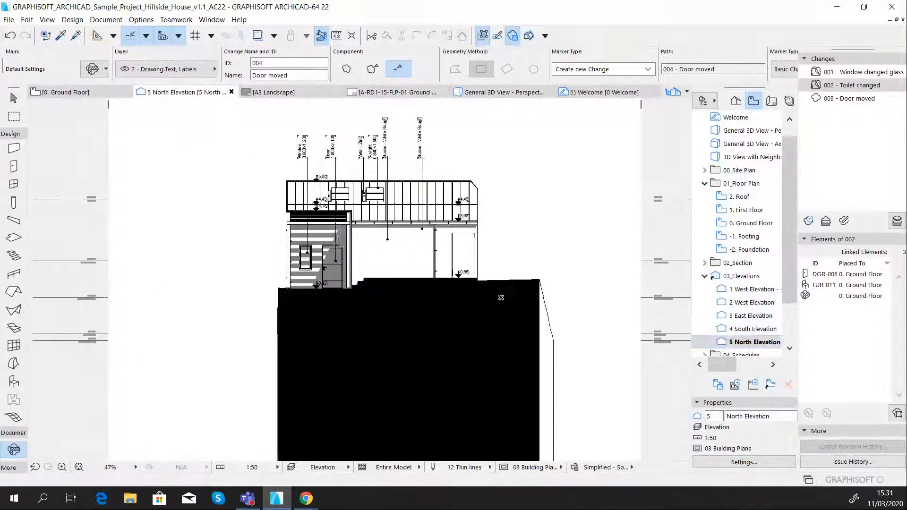
scroll(344, 246, "up", 5)
left_click(345, 246)
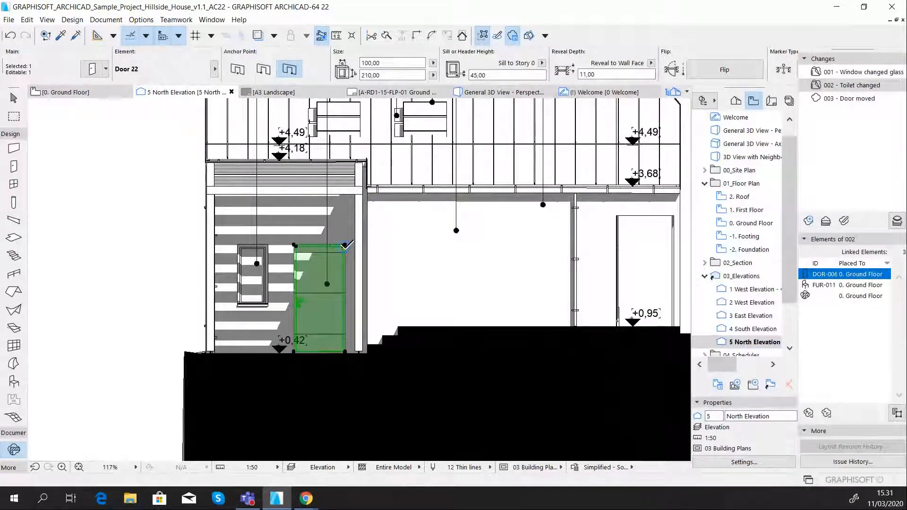
scroll(345, 247, "down", 5)
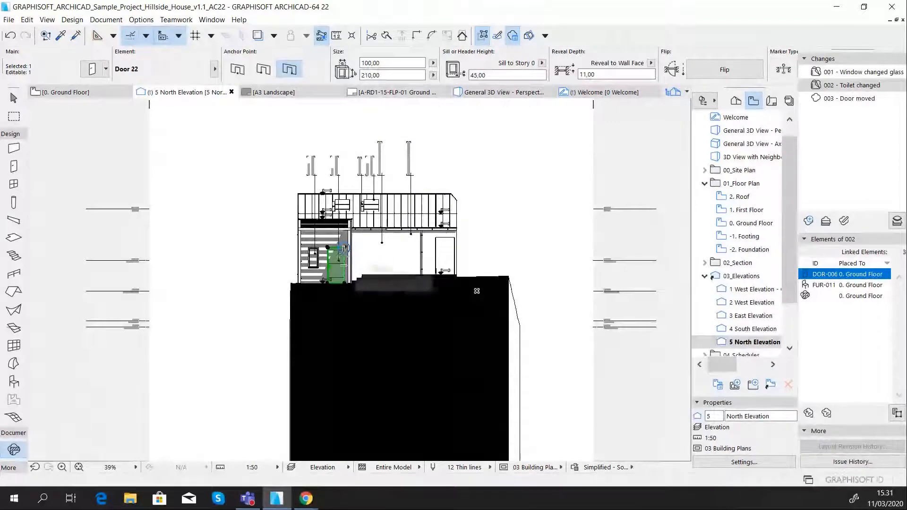
- Reselect the ground-floor door beside the small window on the 5 North Elevation and check its entry among the linked elements of change 002
middle_click_drag(345, 248, 320, 251)
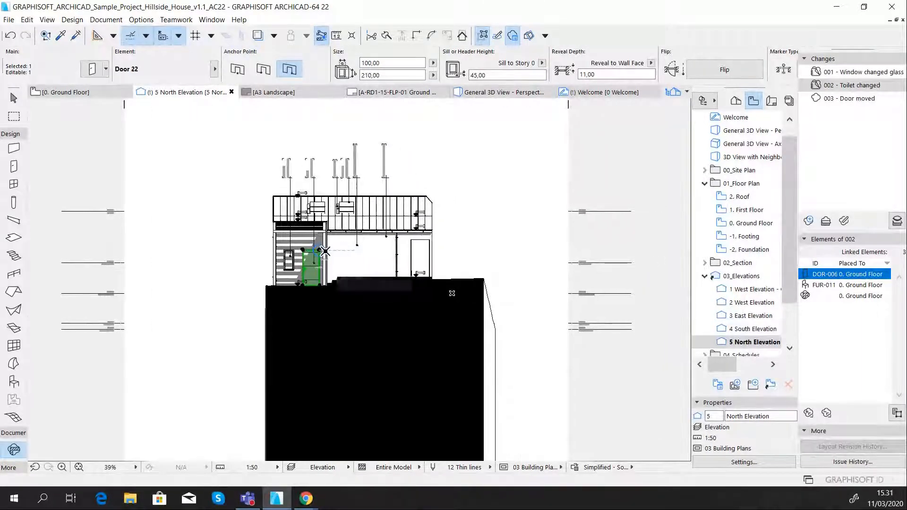
scroll(374, 156, "up", 1)
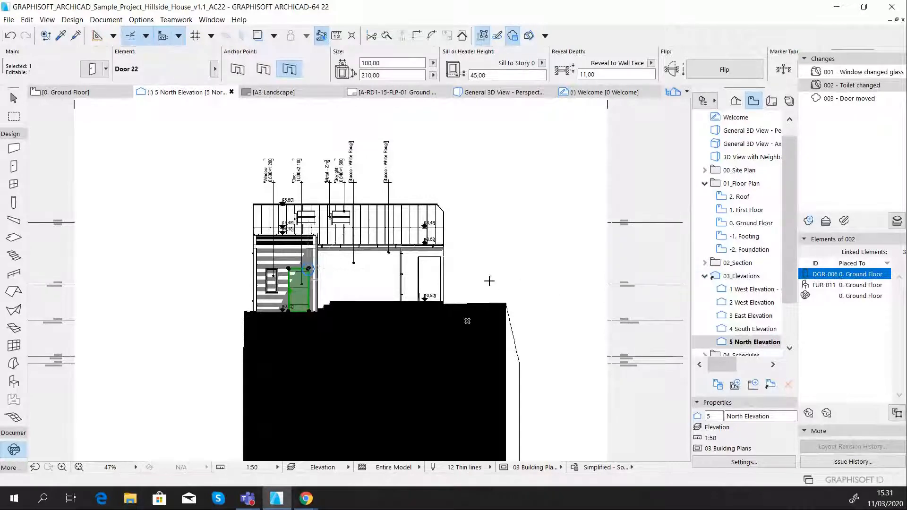
left_click(489, 281)
left_click(295, 278)
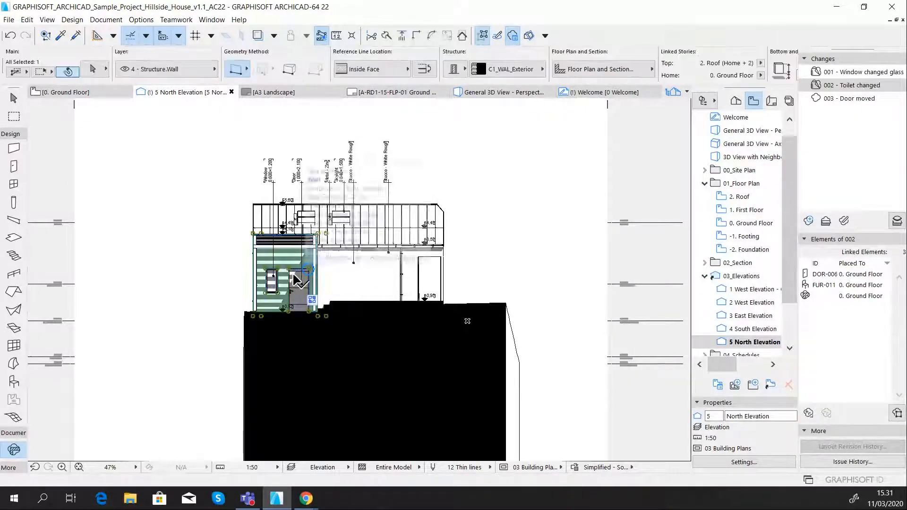
left_click(296, 279, "shift")
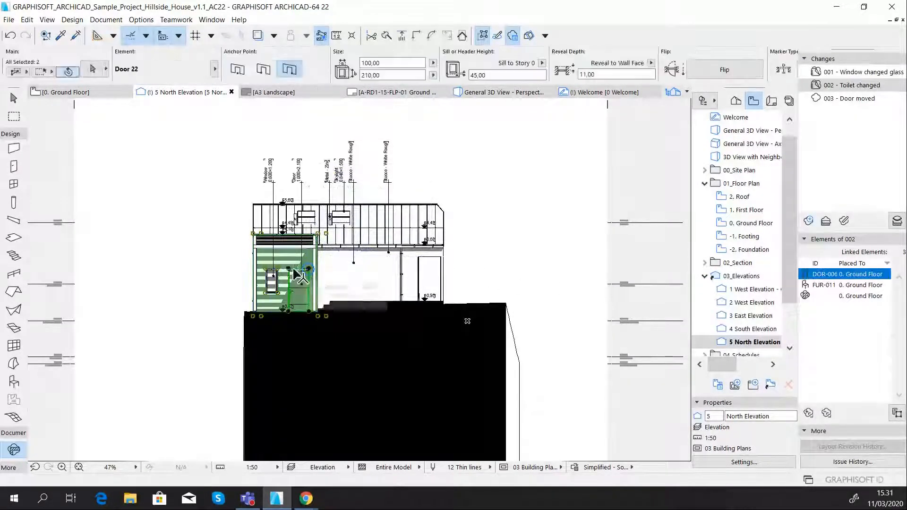
left_click(191, 267)
left_click(292, 274, "shift")
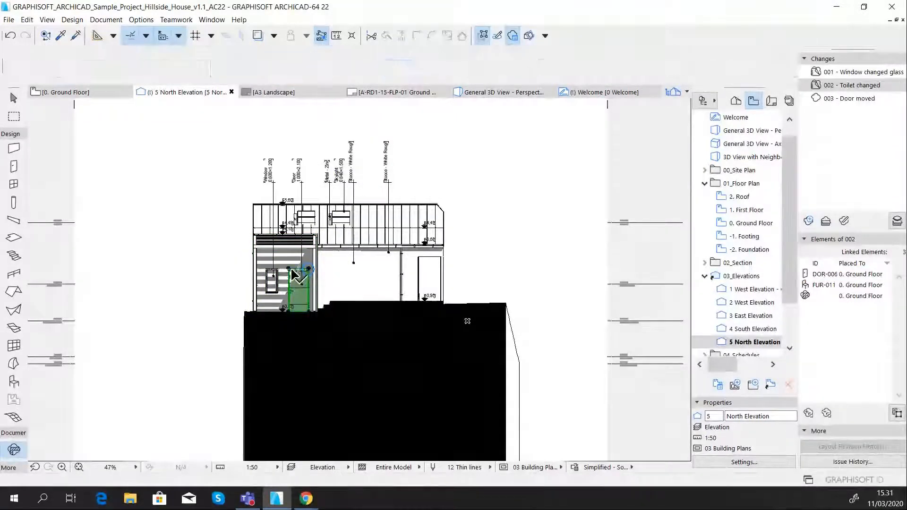
left_click(841, 275)
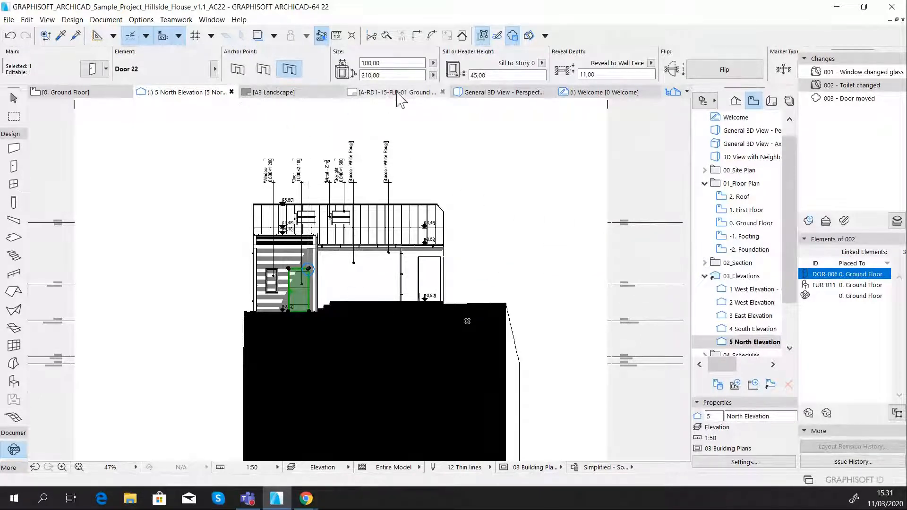
- Set the layout book to Tree by subset and open the A-RD1-15-ELE-4 North & South Elevation layout from the Elevation subset
left_click(771, 101)
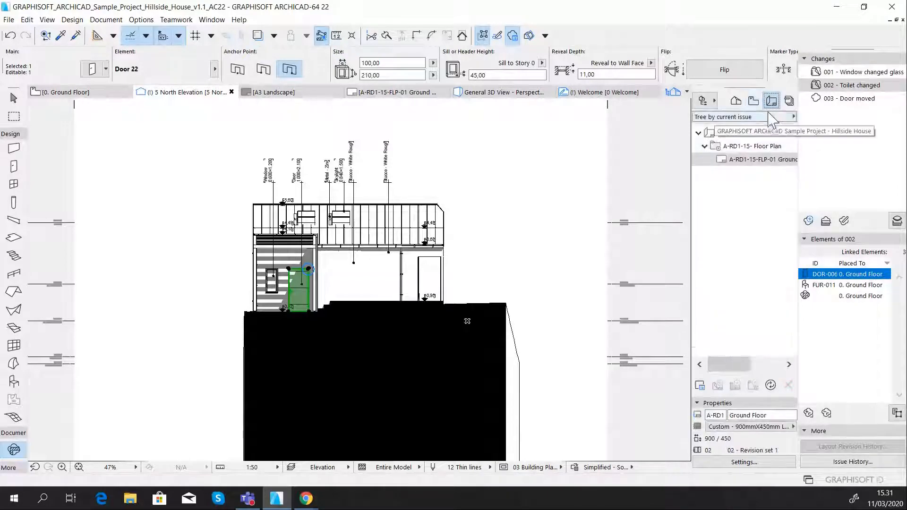
left_click(753, 101)
left_click(775, 102)
left_click(775, 117)
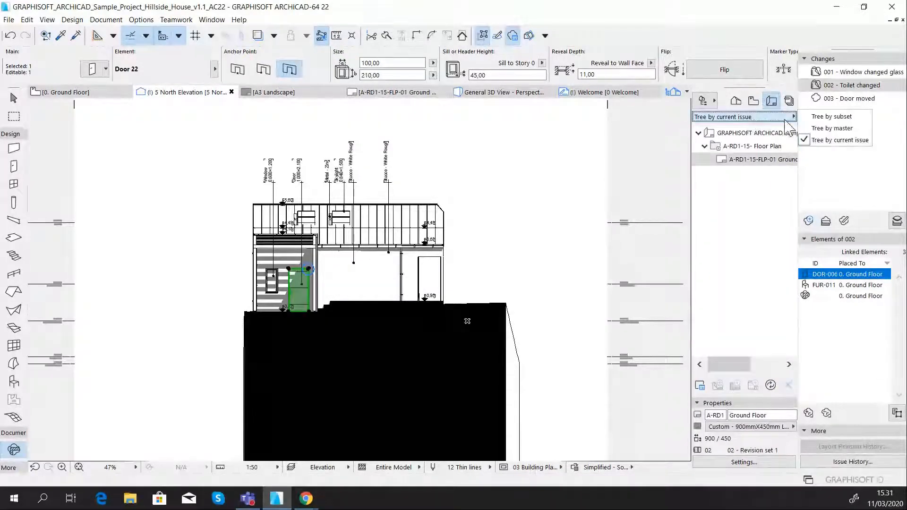
left_click(836, 116)
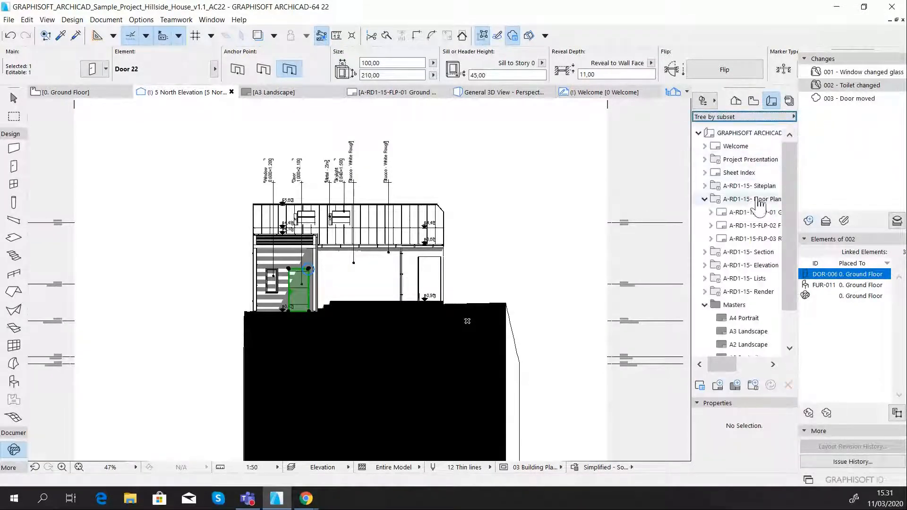
double_click(750, 267)
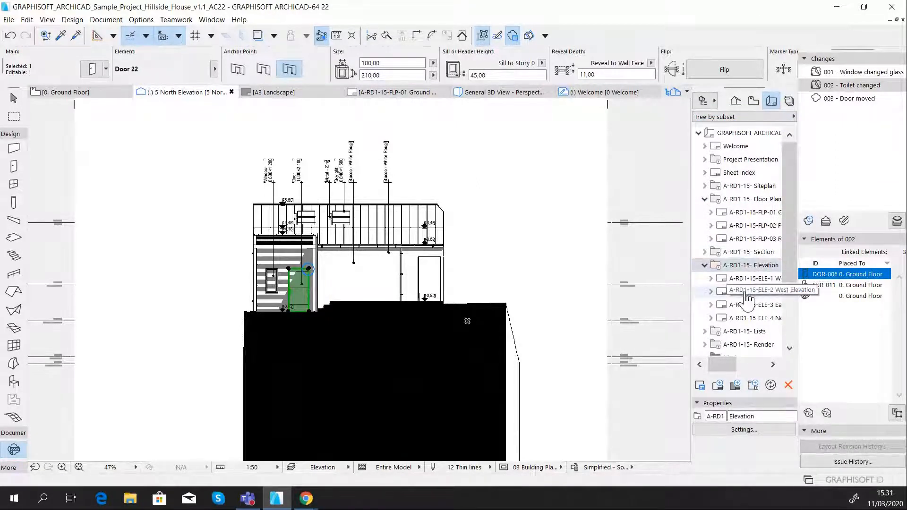
double_click(749, 319)
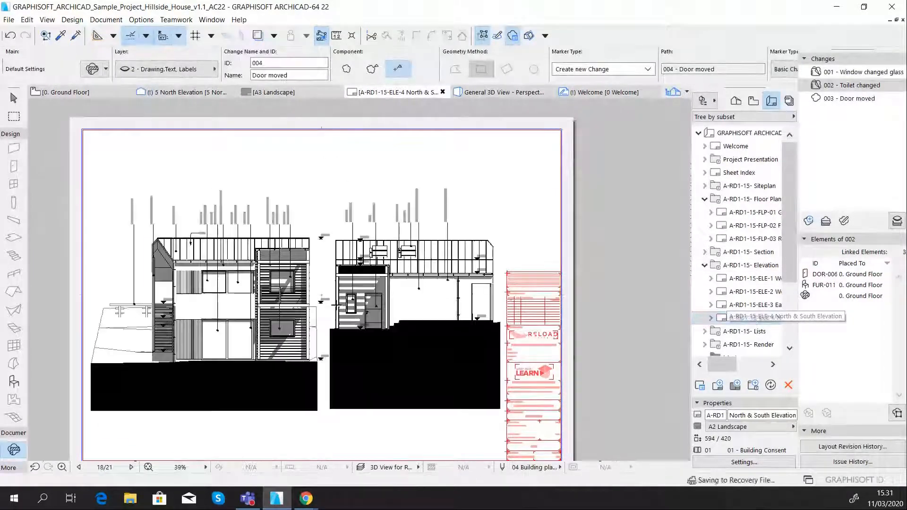
- Update the North Elevation drawing on the A-RD1-15-ELE-4 layout and inspect its door area
scroll(326, 302, "up", 2)
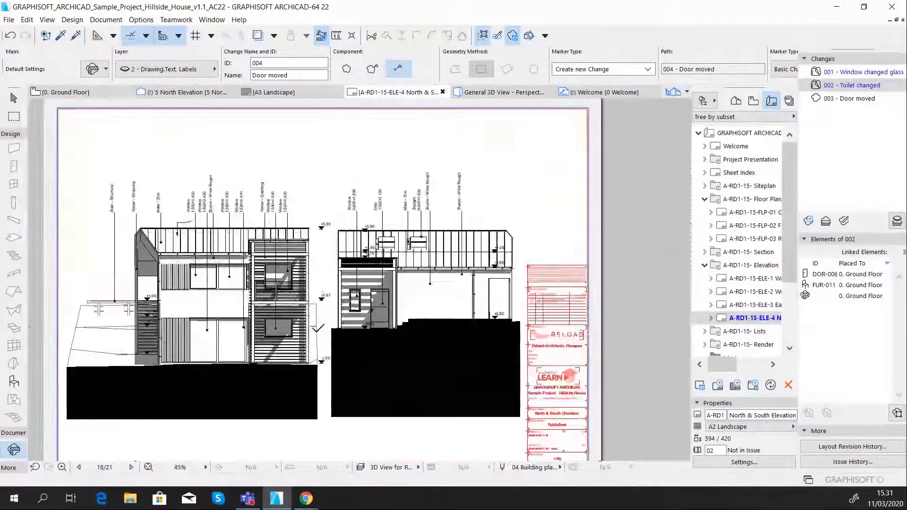
scroll(319, 329, "up", 1)
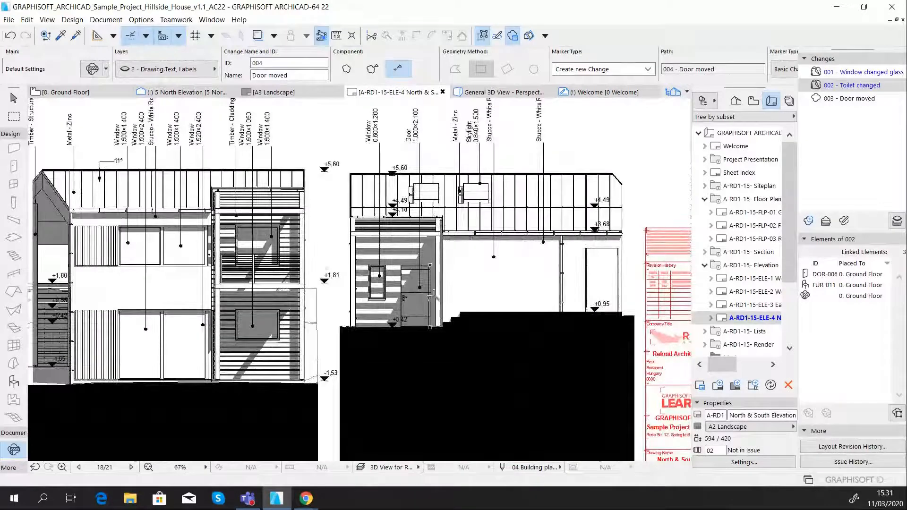
left_click(432, 297)
right_click(433, 296)
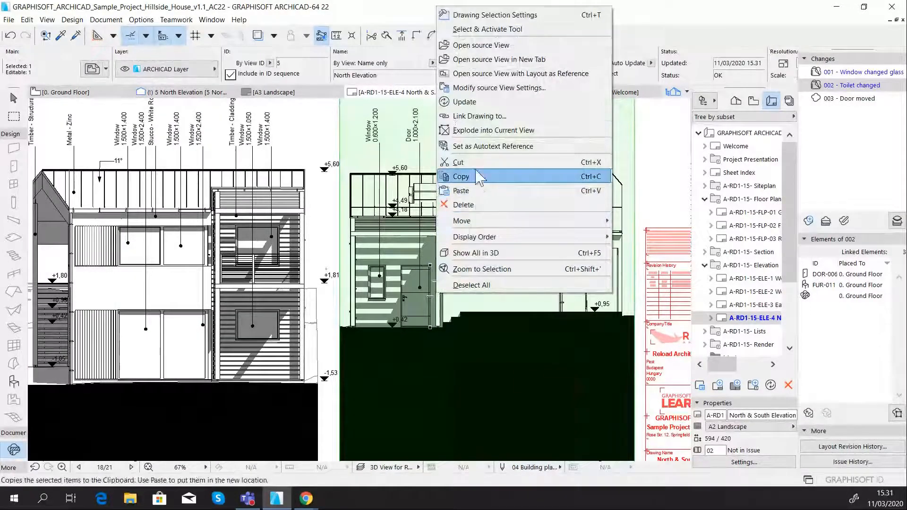
left_click(465, 102)
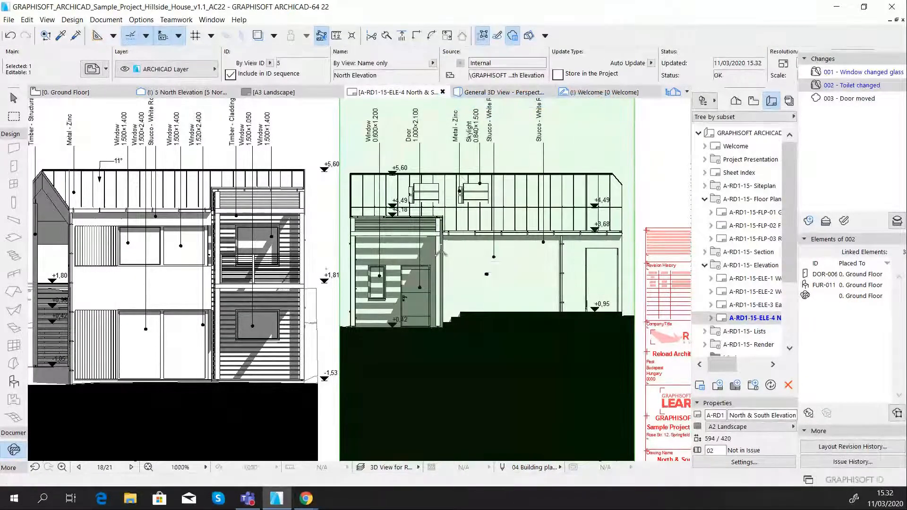
scroll(455, 286, "down", 5)
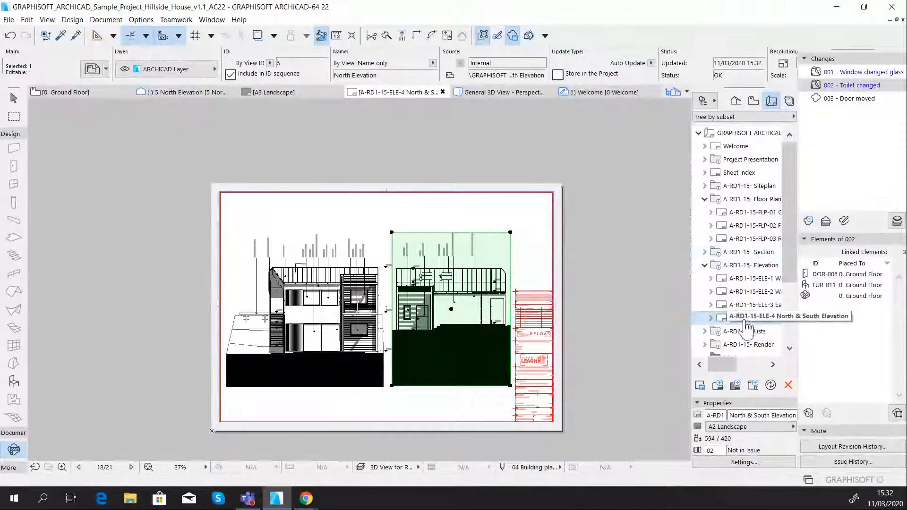
left_click(756, 306)
left_click(756, 317)
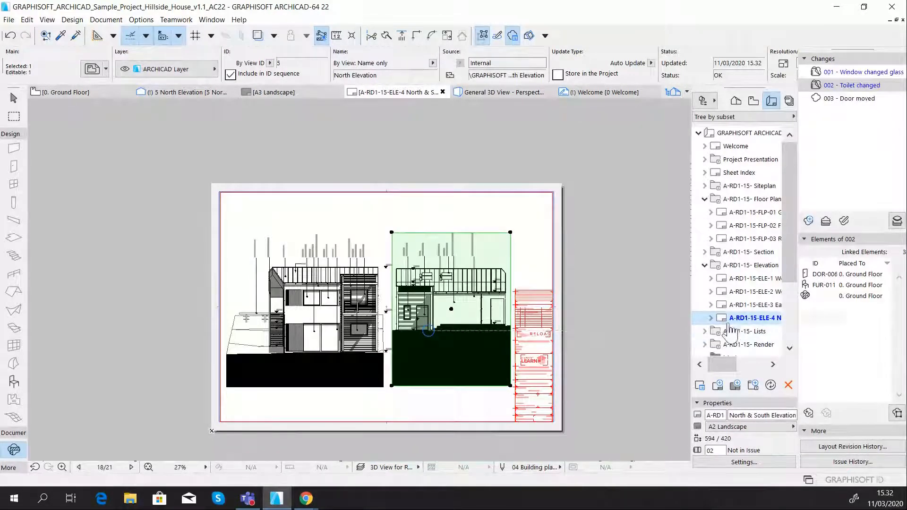
scroll(442, 319, "up", 4)
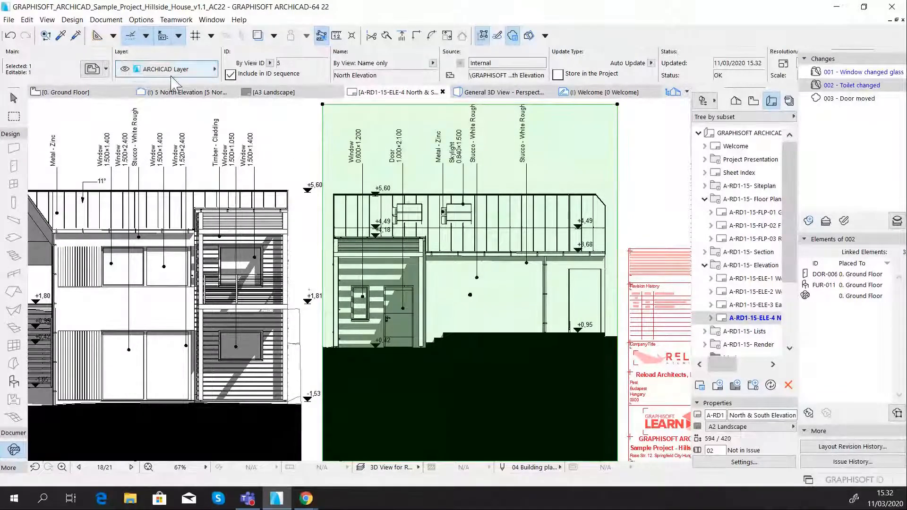
- On the 5 North Elevation, place a linked marker for change 003 - Door moved on the door beside the small window
left_click(195, 93)
scroll(352, 298, "up", 6)
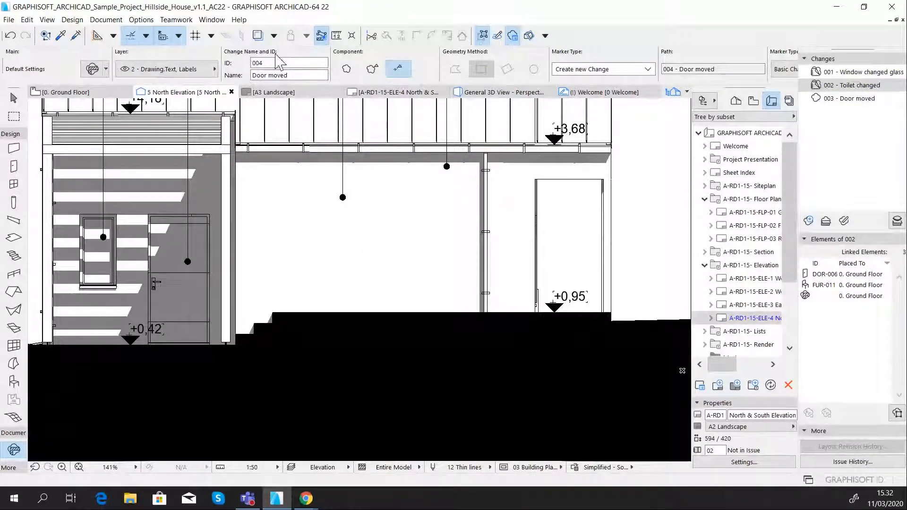
left_click(609, 70)
left_click(609, 90)
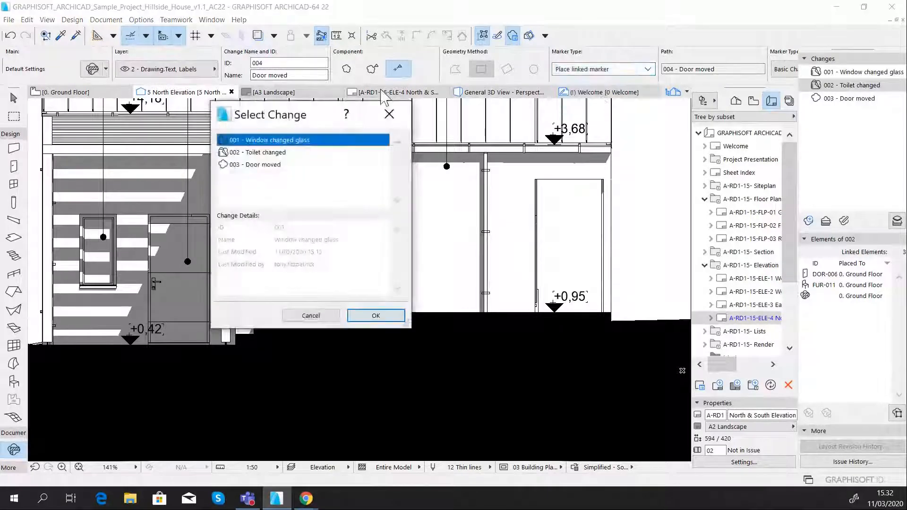
left_click(277, 165)
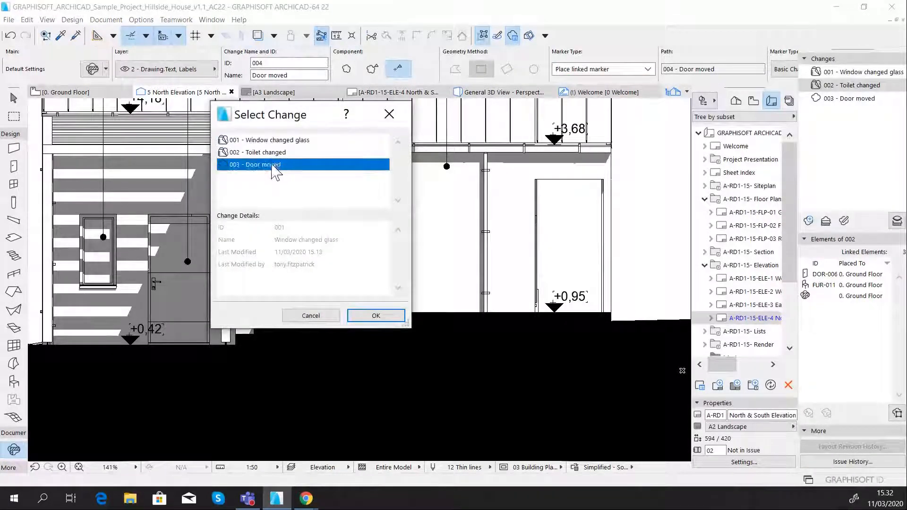
left_click(376, 315)
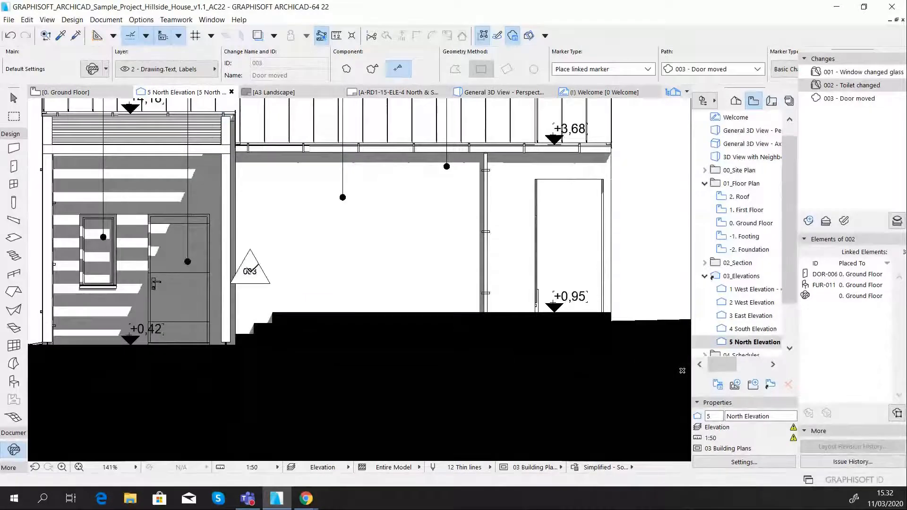
left_click(250, 272)
mouse_move(250, 270)
left_mouse_down()
mouse_move(192, 304)
mouse_move(180, 301)
left_mouse_up()
key("Escape")
scroll(317, 253, "down", 5)
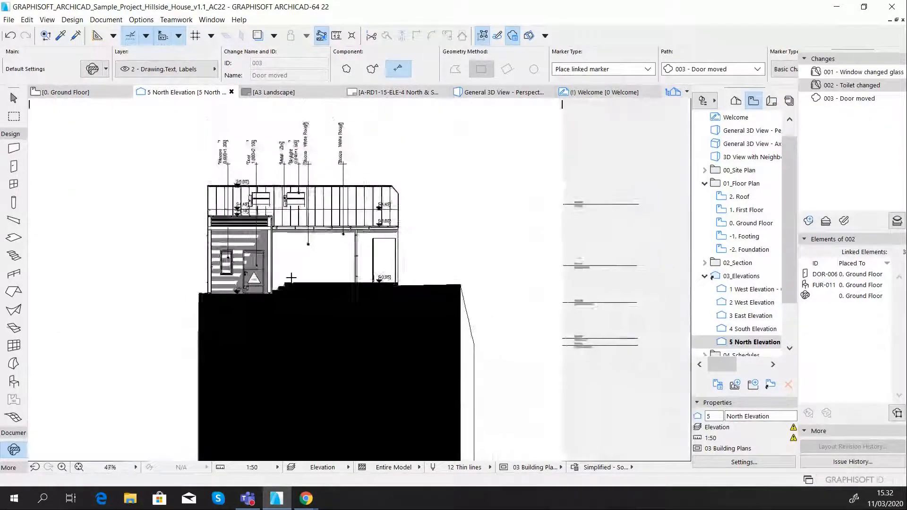
- Return to the North & South Elevation layout and create a new issue named Revision set 2 in the issue history
left_click(420, 93)
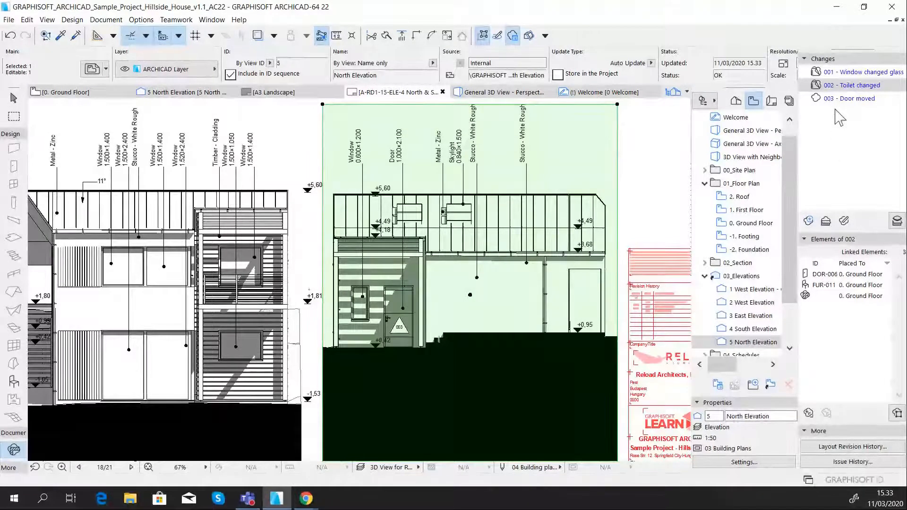
left_click(853, 467)
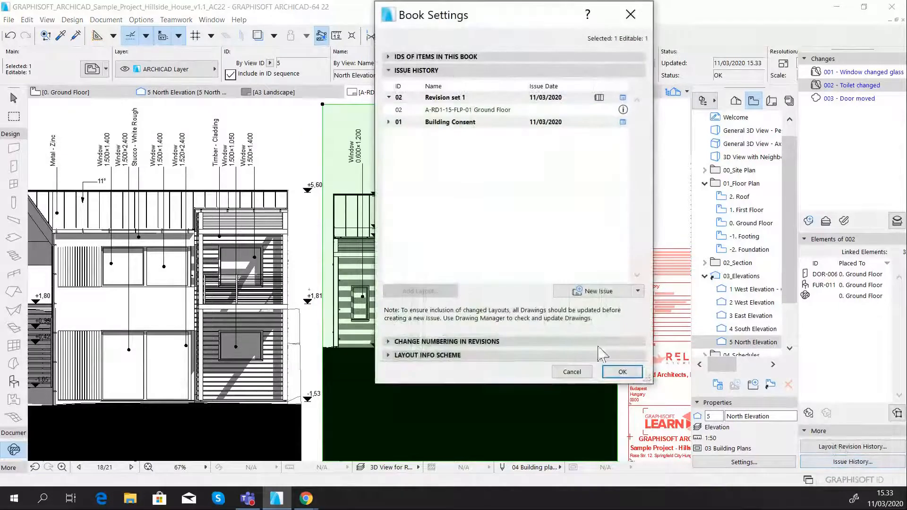
left_click(599, 291)
left_click(298, 221)
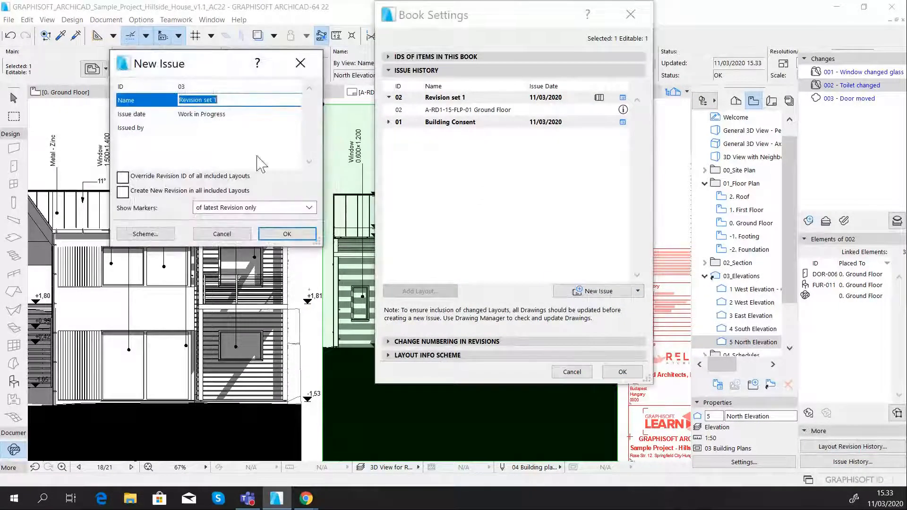
left_click(227, 100)
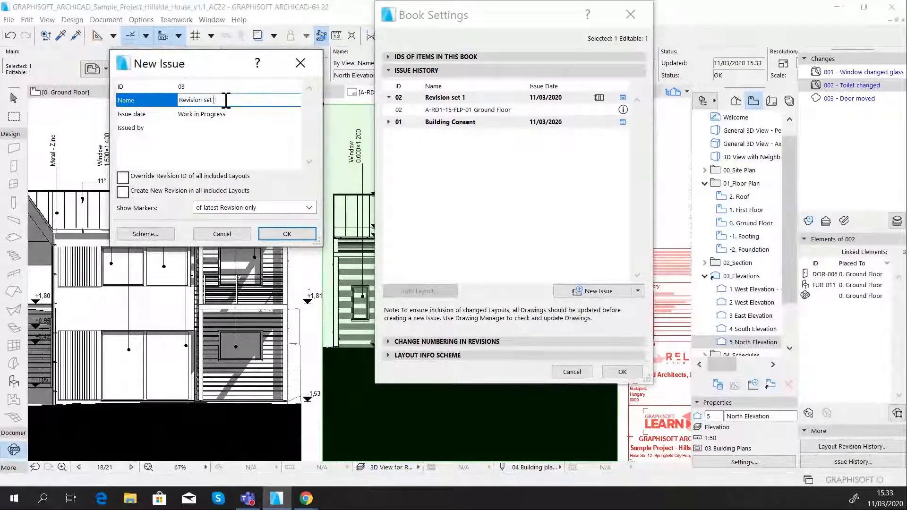
type("2")
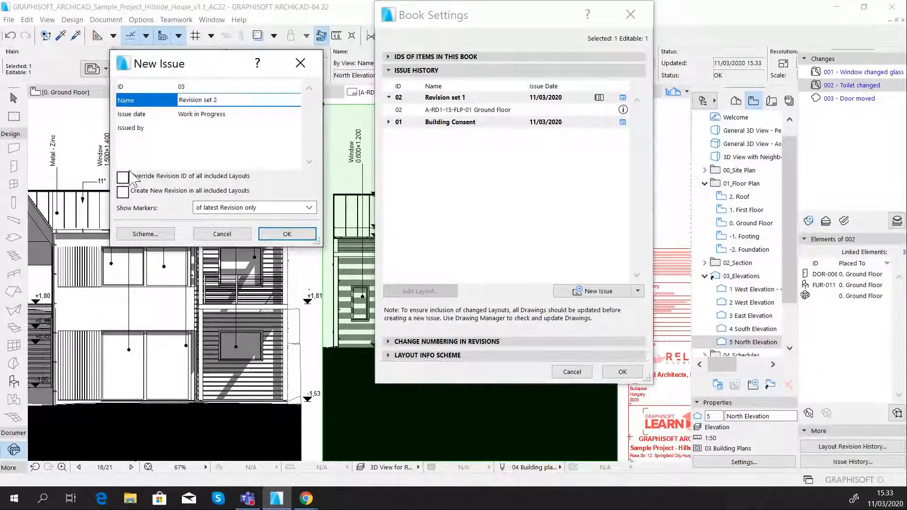
left_click(289, 234)
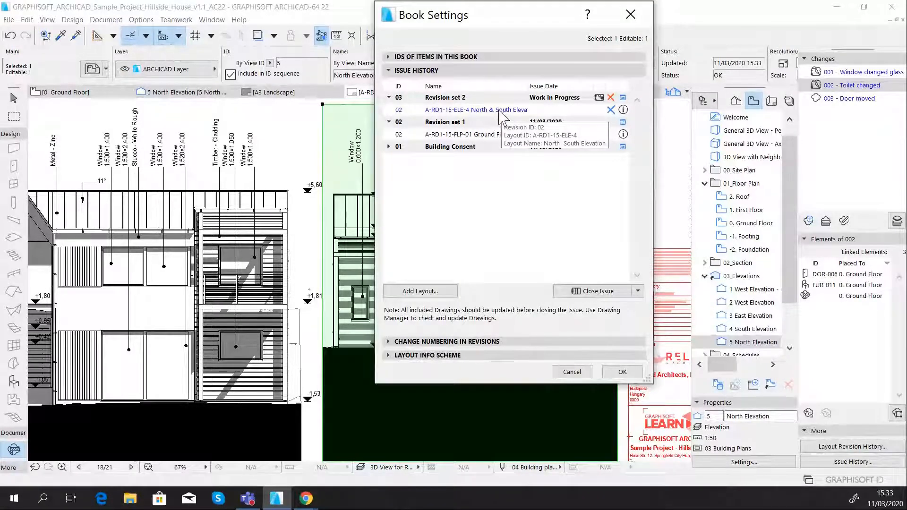
- Close the Revision set 2 issue containing the North & South Elevation layout and accept the book settings
left_click(500, 112)
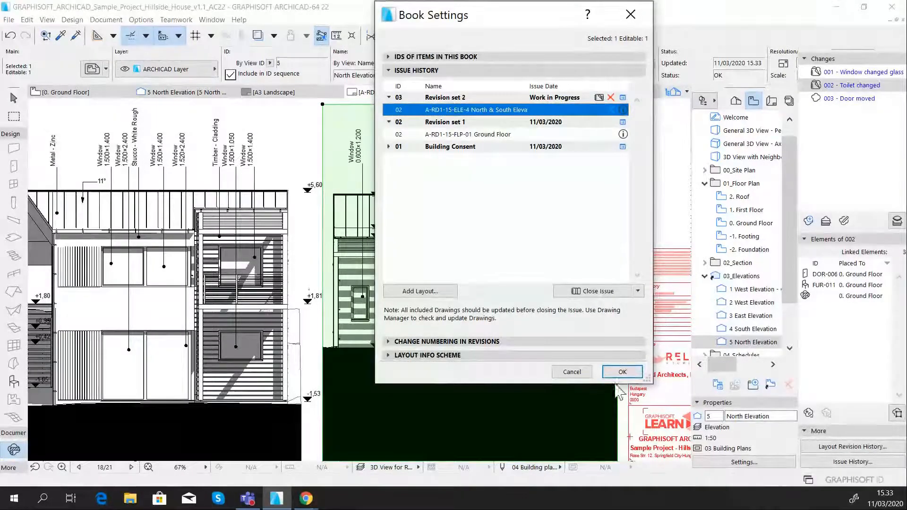
left_click(608, 291)
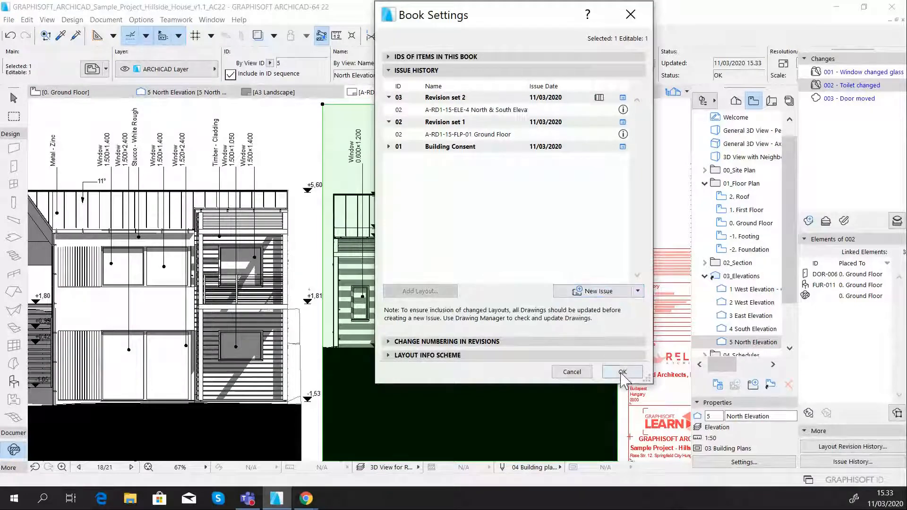
left_click(623, 372)
- Examine the Revision History table in the North & South Elevation layout's title block and clear the drawing selection
scroll(633, 261, "down", 2)
scroll(492, 251, "up", 8)
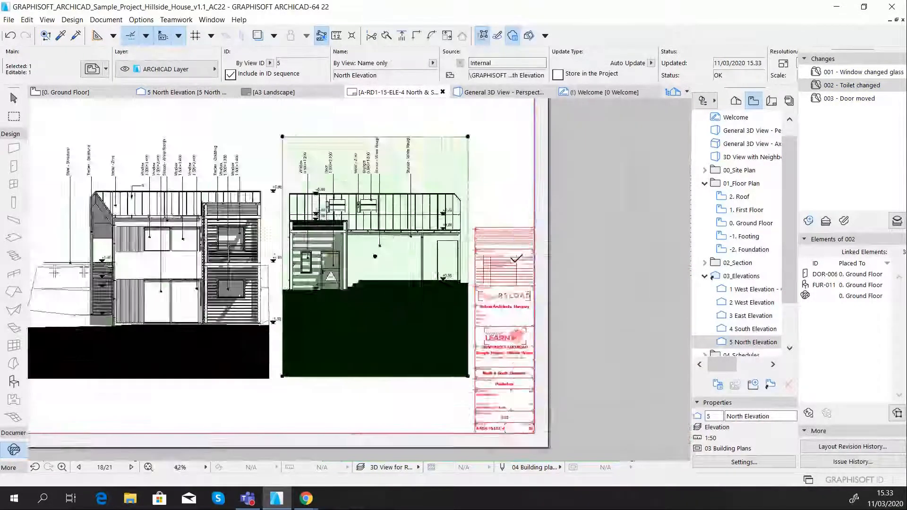
scroll(506, 267, "up", 1)
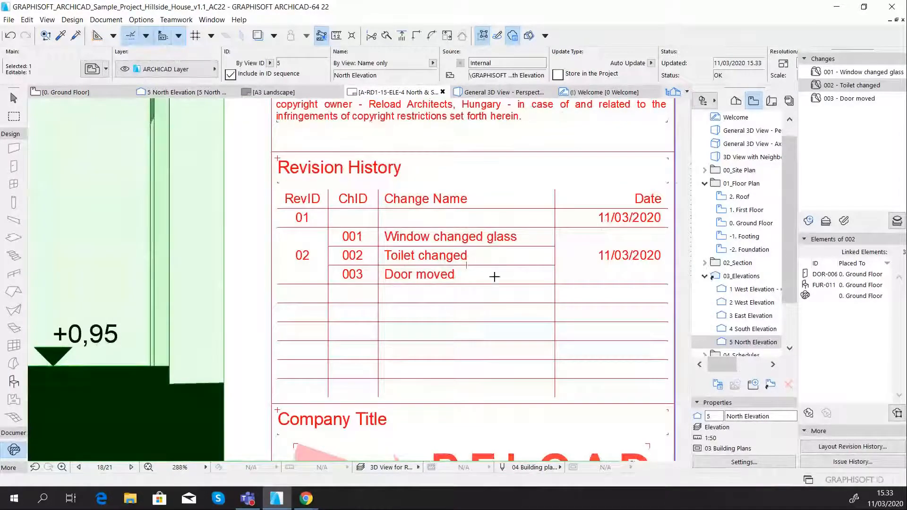
scroll(560, 274, "down", 12)
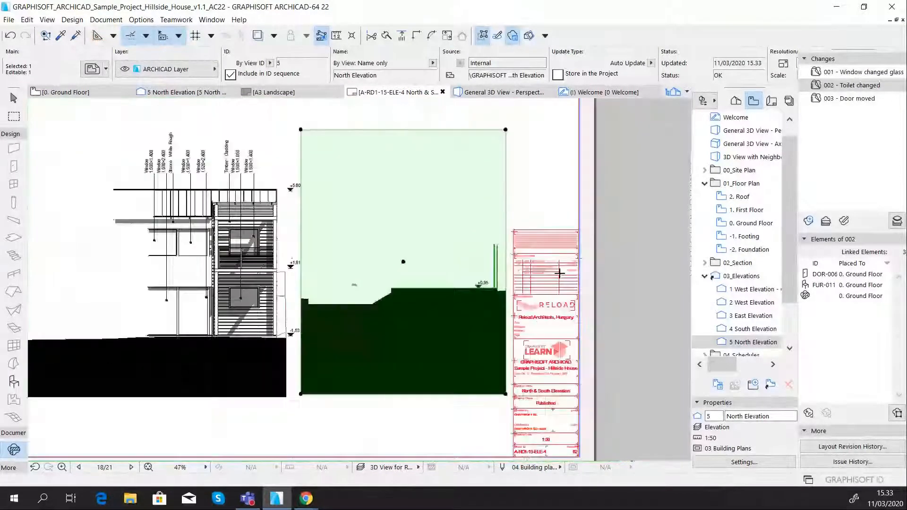
key("Escape")
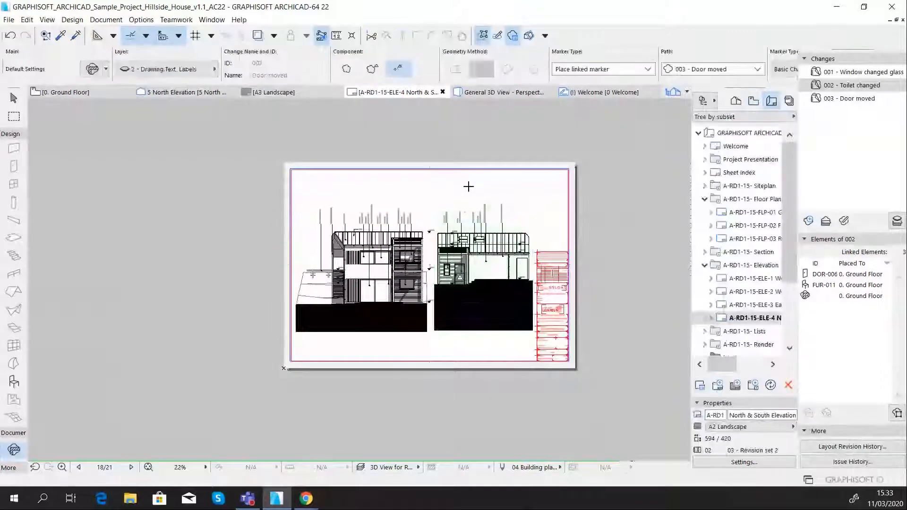
- Review the linked elements of change 003 - Door moved and the details of change 002 - Toilet changed
scroll(472, 251, "up", 1)
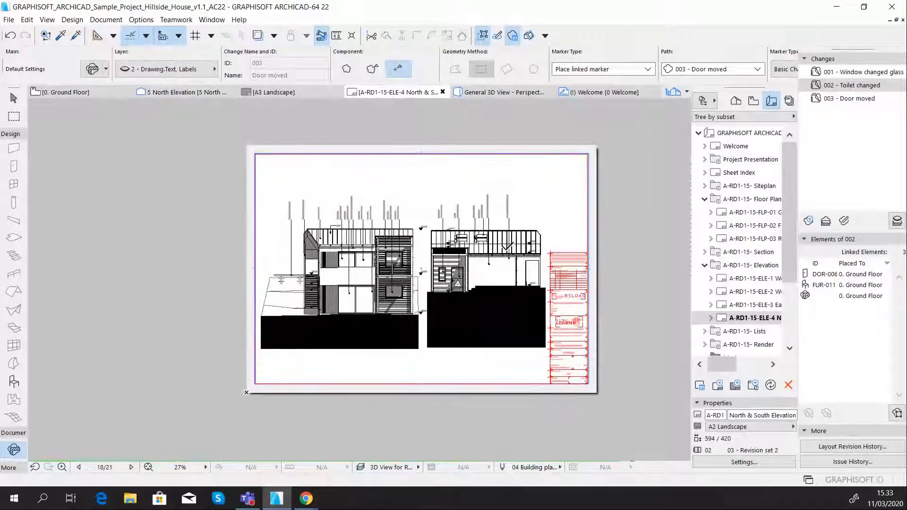
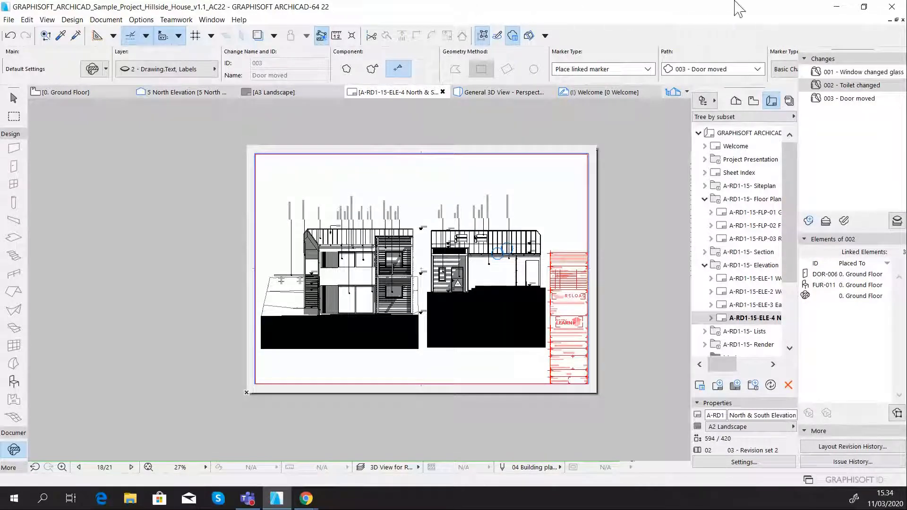
scroll(576, 284, "up", 6)
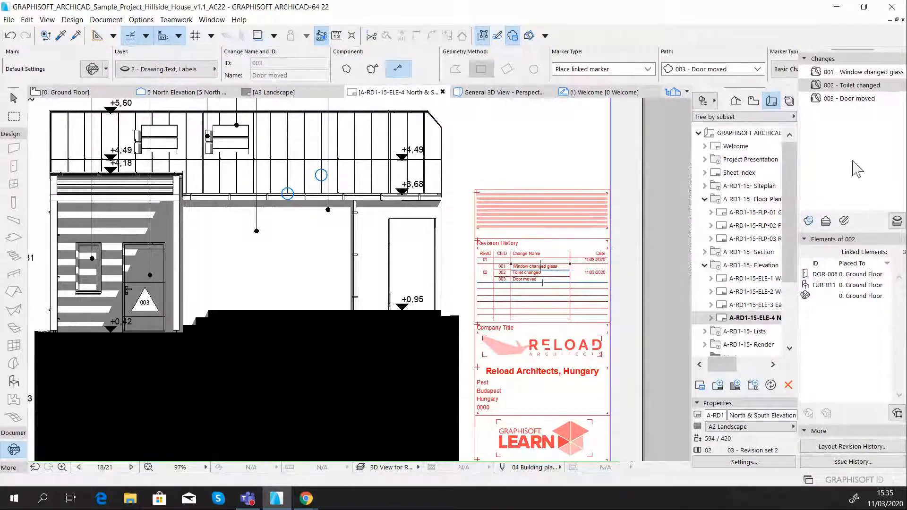
left_click(863, 107)
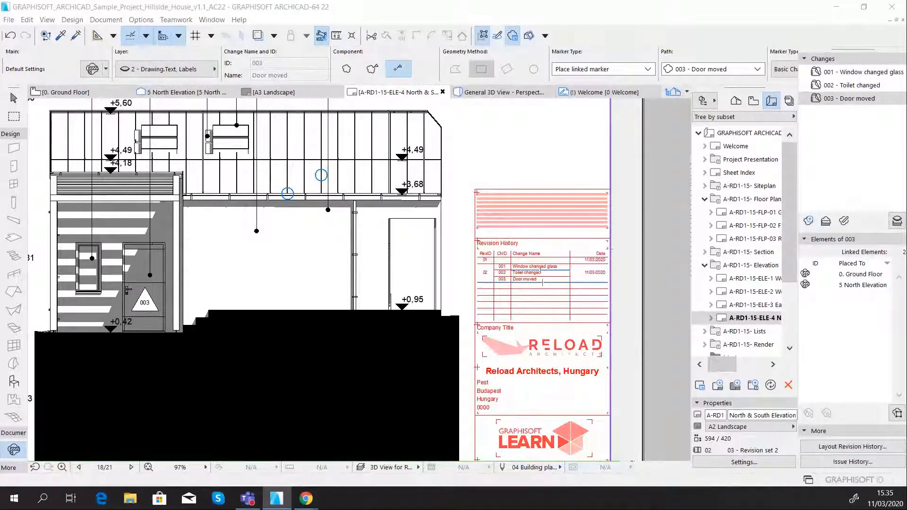
mouse_move(0, 267)
left_mouse_down()
mouse_move(65, 264)
mouse_move(341, 196)
left_mouse_up()
left_click(417, 188)
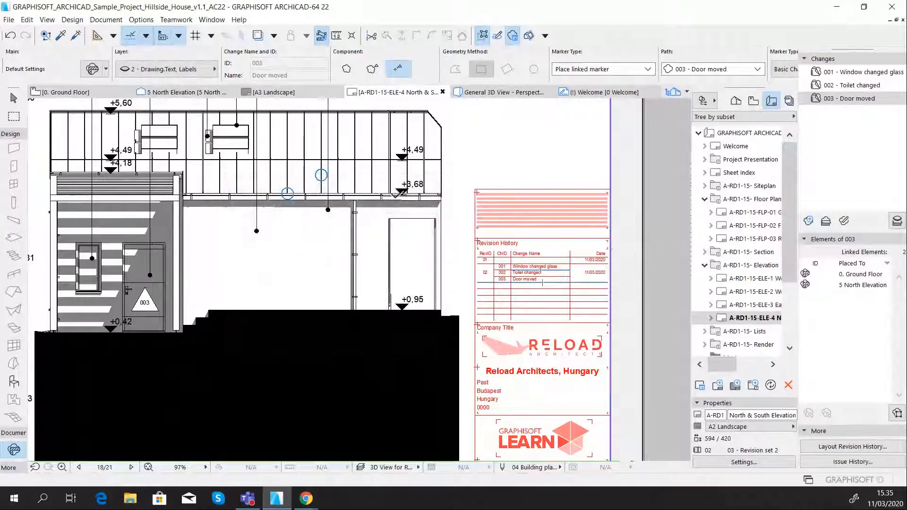
double_click(865, 86)
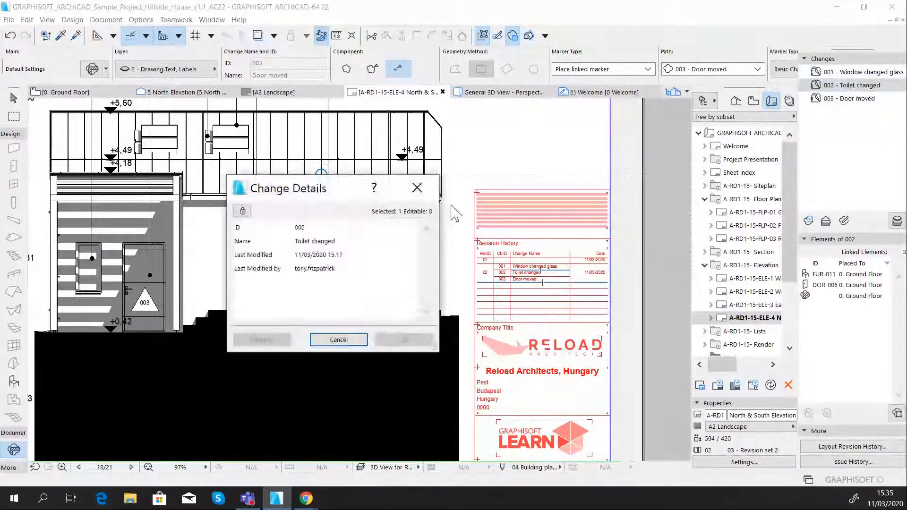
left_click(418, 186)
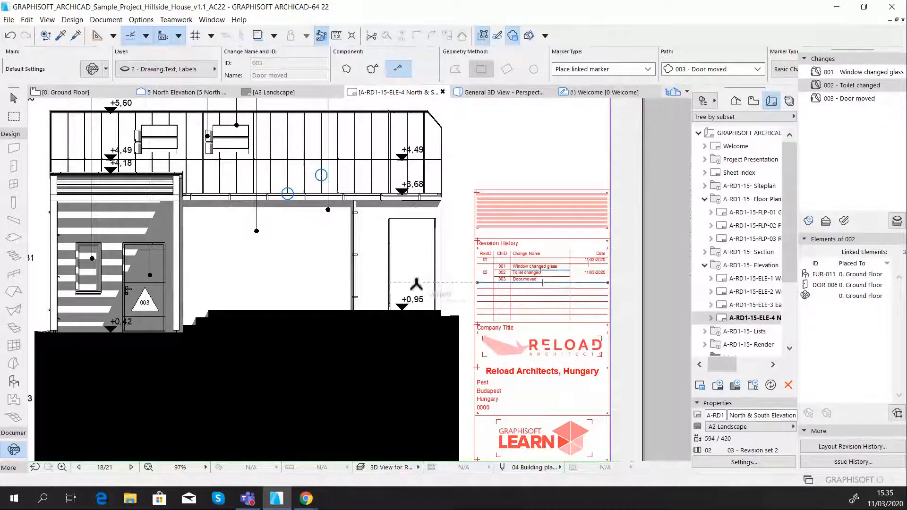
- Examine the layout ID and revision number in the North & South Elevation layout's title block
scroll(431, 340, "down", 3)
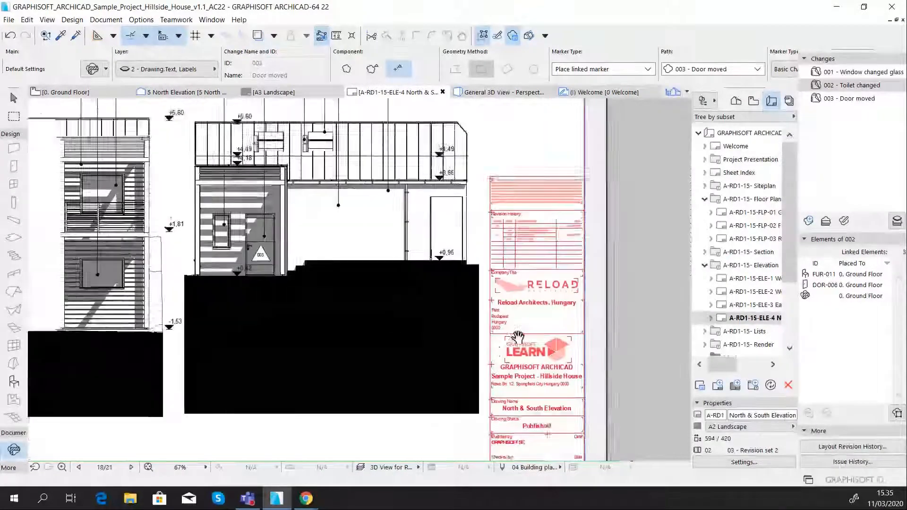
middle_click_drag(519, 336, 522, 307)
scroll(523, 308, "up", 1)
middle_click_drag(577, 416, 555, 398)
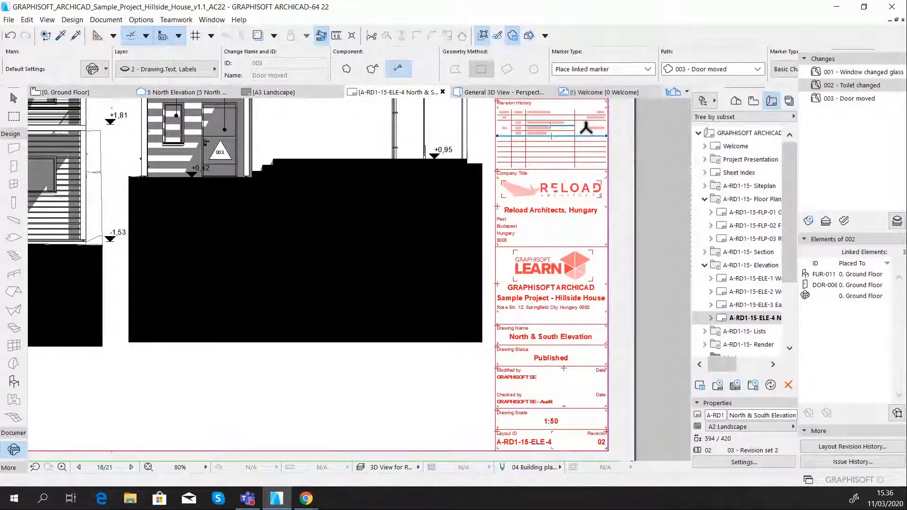
scroll(567, 159, "down", 1)
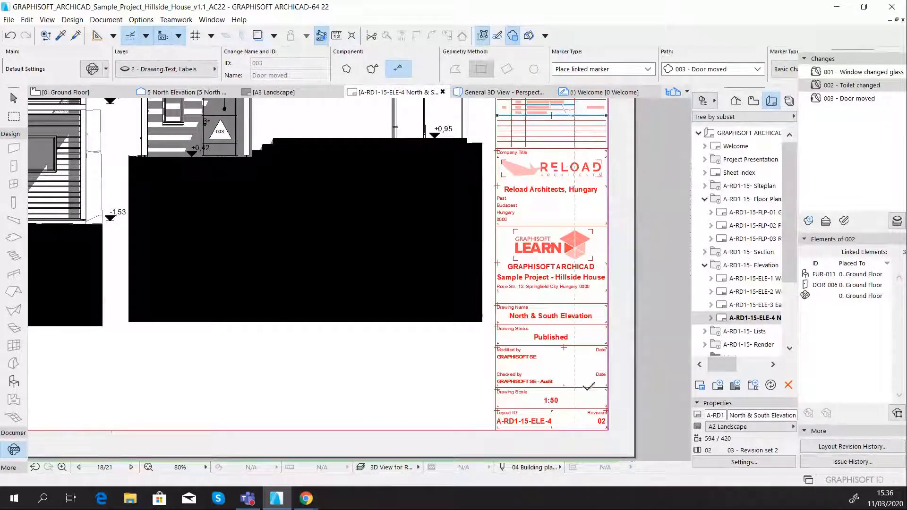
scroll(608, 427, "up", 3)
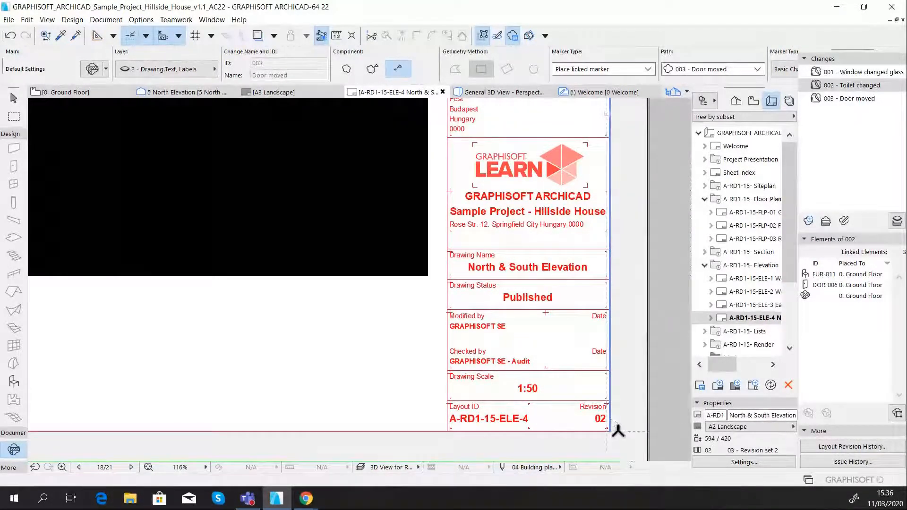
scroll(600, 415, "up", 2)
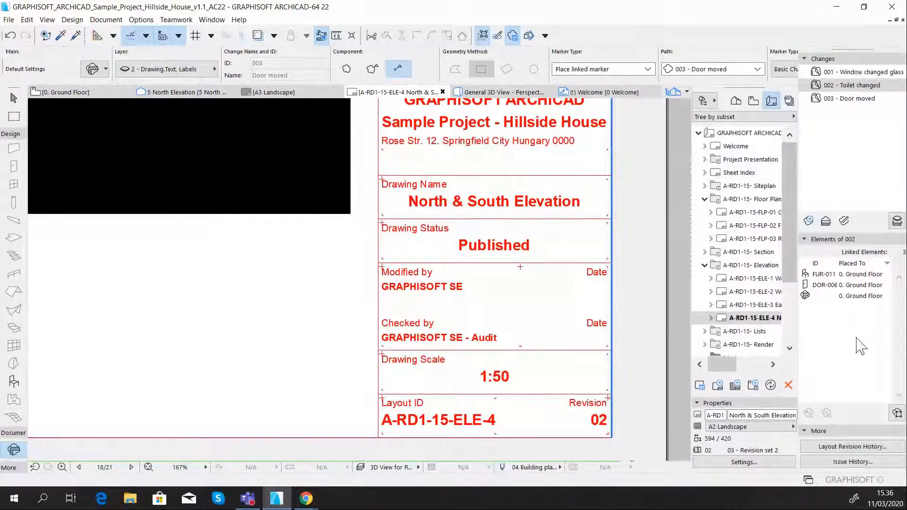
- Reopen the closed Revision set 2 issue in the issue history and accept the book settings
left_click(853, 462)
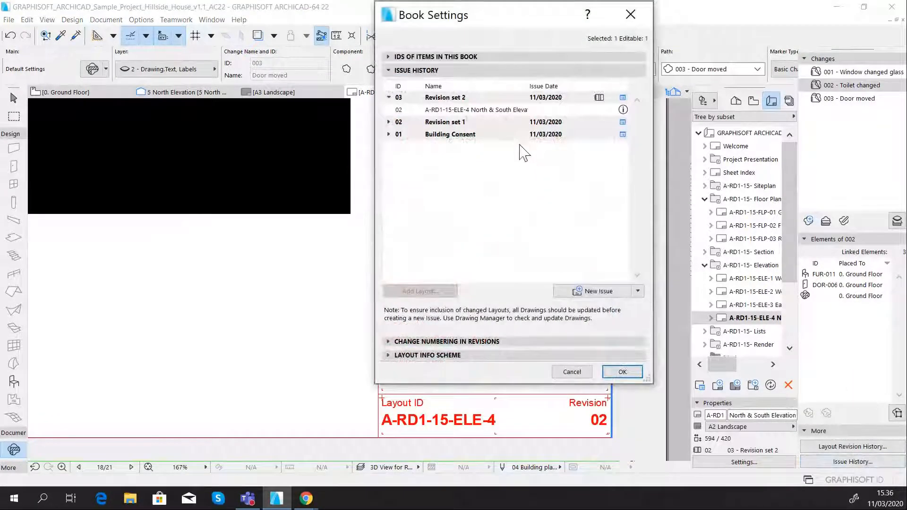
left_click(505, 99)
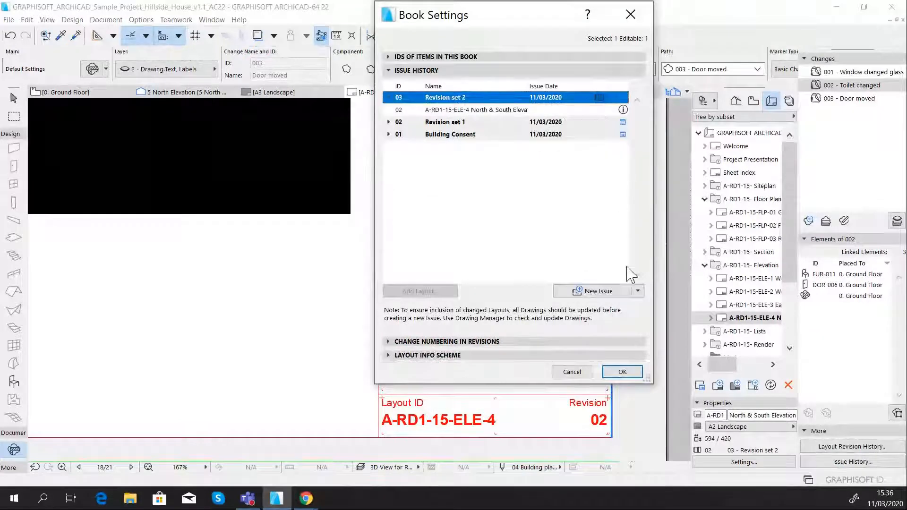
left_click(600, 97)
left_click(308, 177)
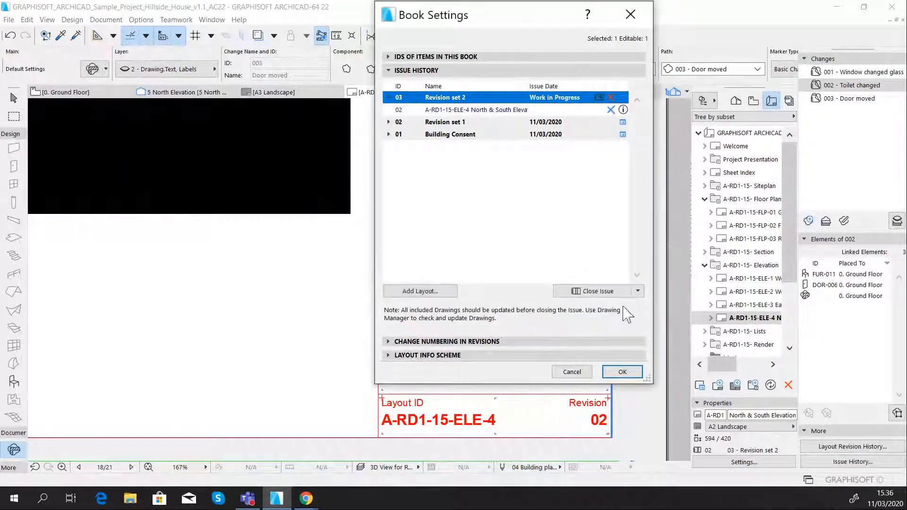
left_click(623, 371)
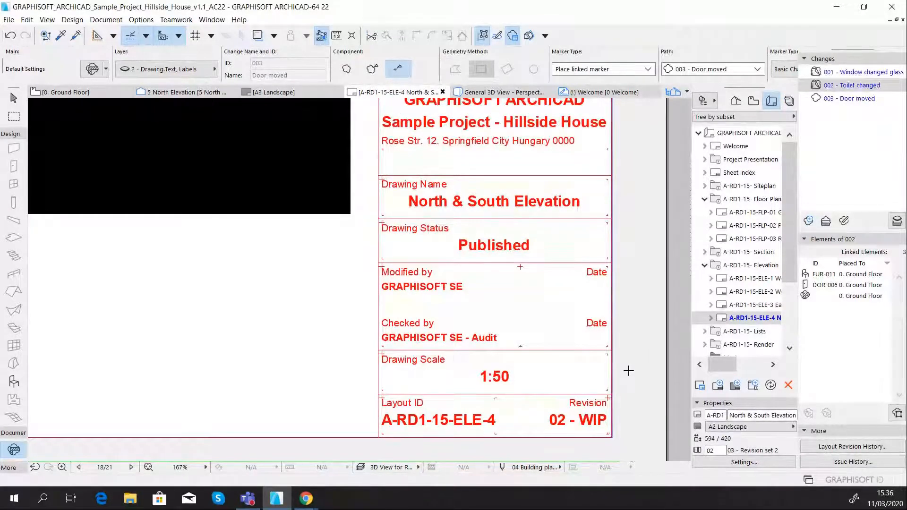
- Unlock the details of change 002 - Toilet changed for editing and accept the change details
scroll(565, 284, "down", 5)
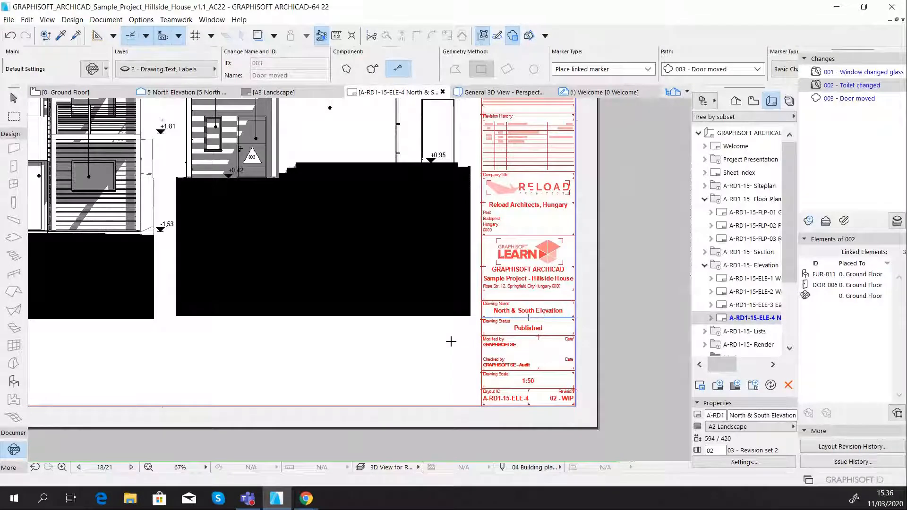
scroll(467, 330, "down", 4)
middle_click_drag(428, 323, 507, 398)
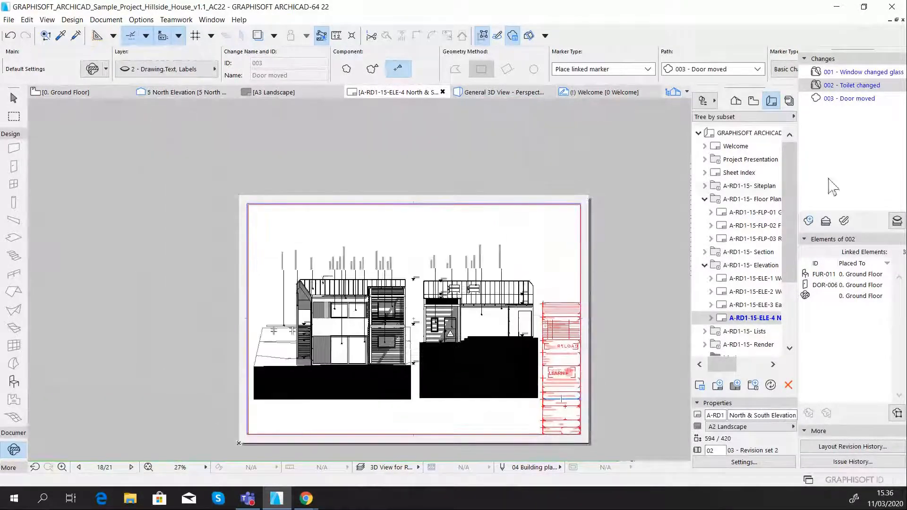
double_click(857, 87)
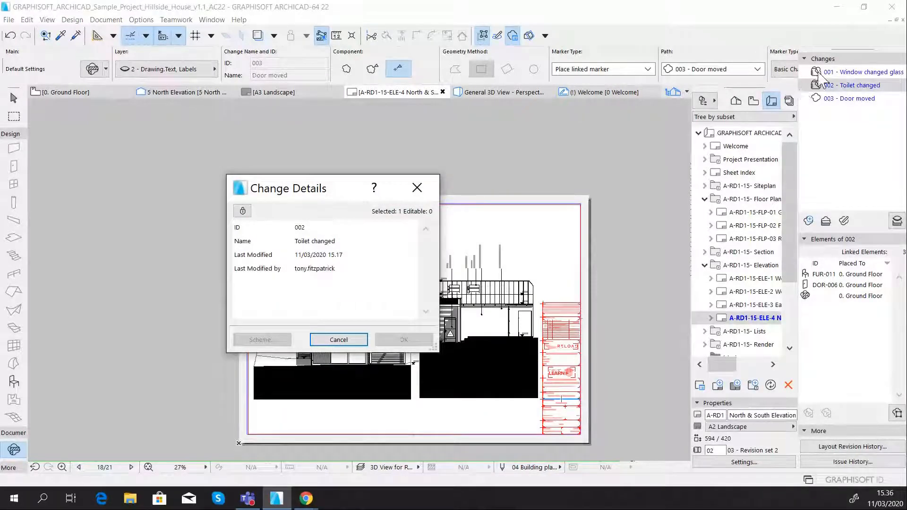
left_click(336, 242)
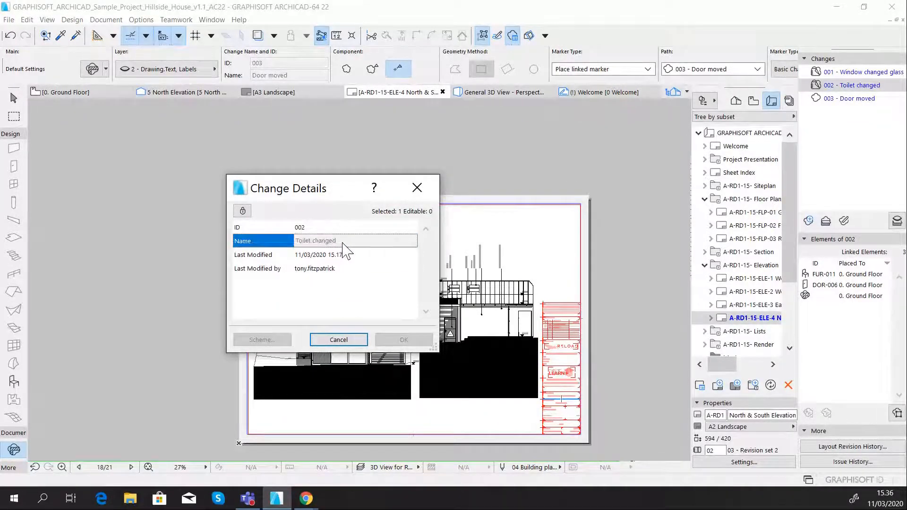
left_click(243, 211)
left_click(295, 184)
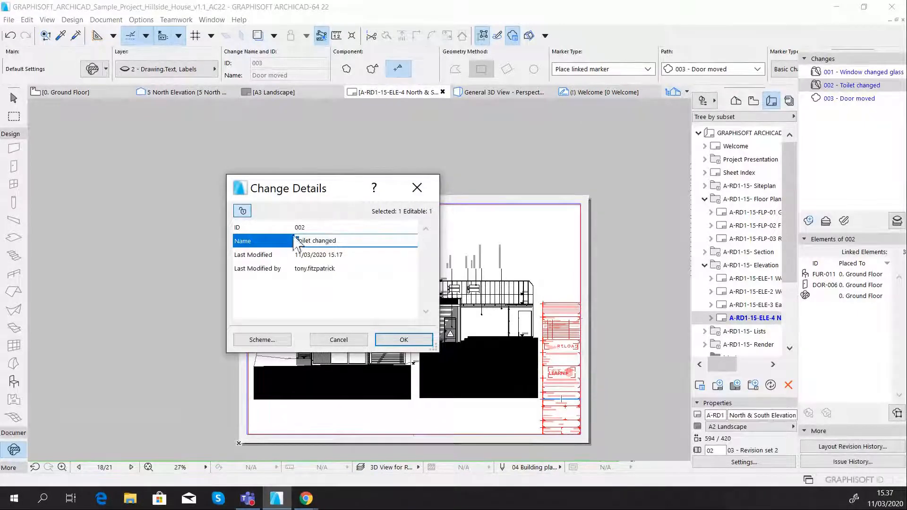
left_click(307, 227)
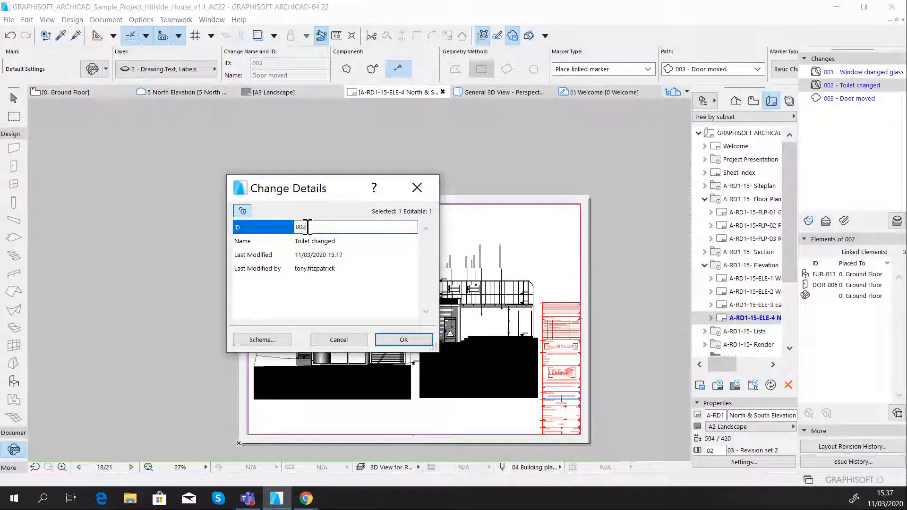
left_click(405, 341)
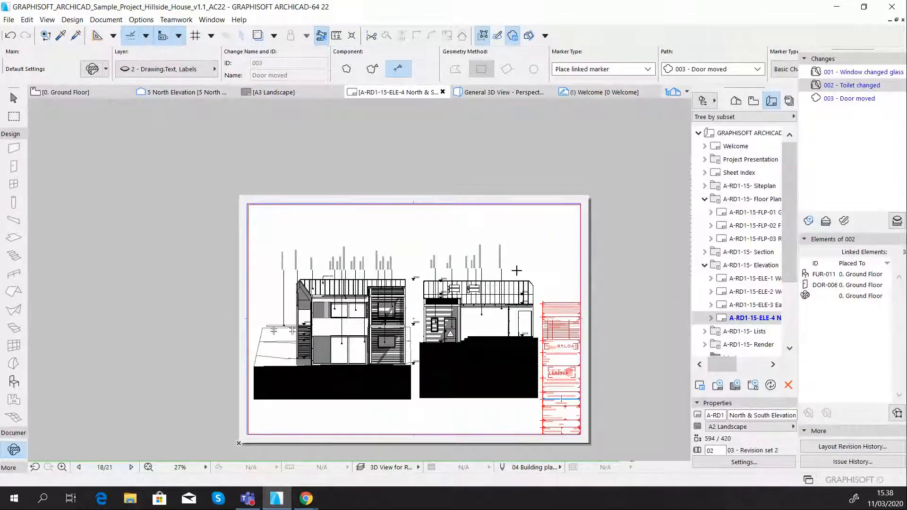
- Return to the Ground Floor plan, select the kitchen zone and clear the selection
left_click(94, 93)
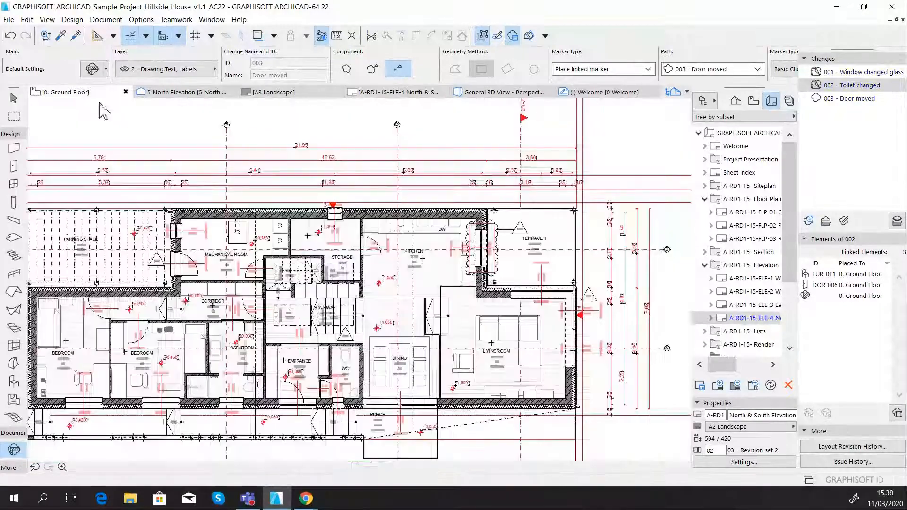
scroll(348, 253, "up", 4)
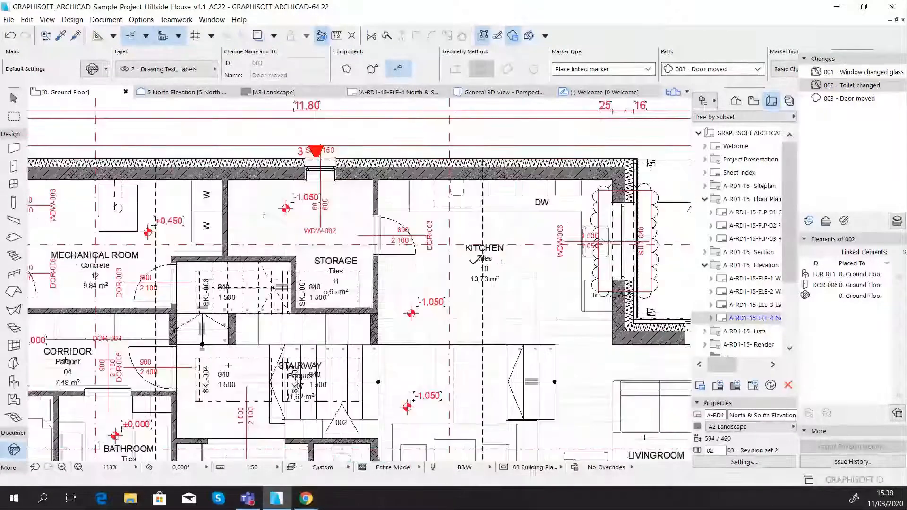
left_click(467, 246)
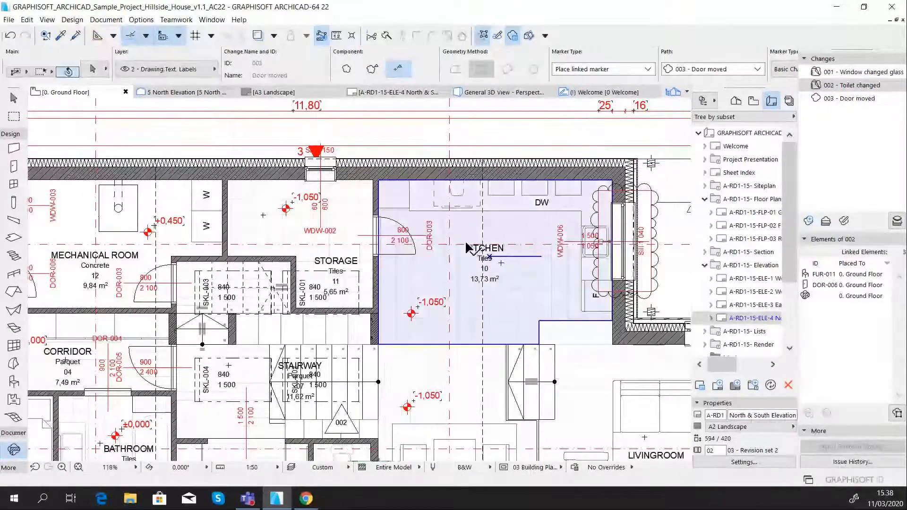
left_click(467, 246)
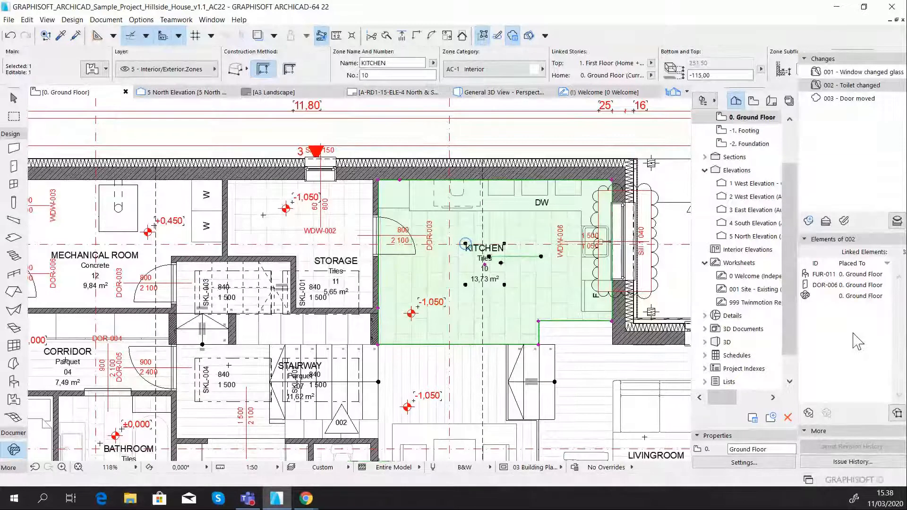
key("Escape")
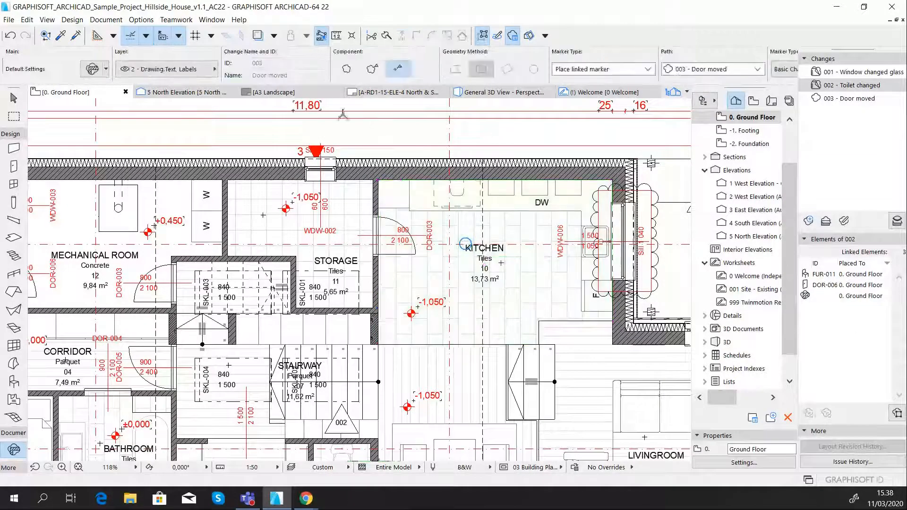
- Create a new change 004 named Floor changed and place its marker in the kitchen beside the zone stamp
left_click(624, 70)
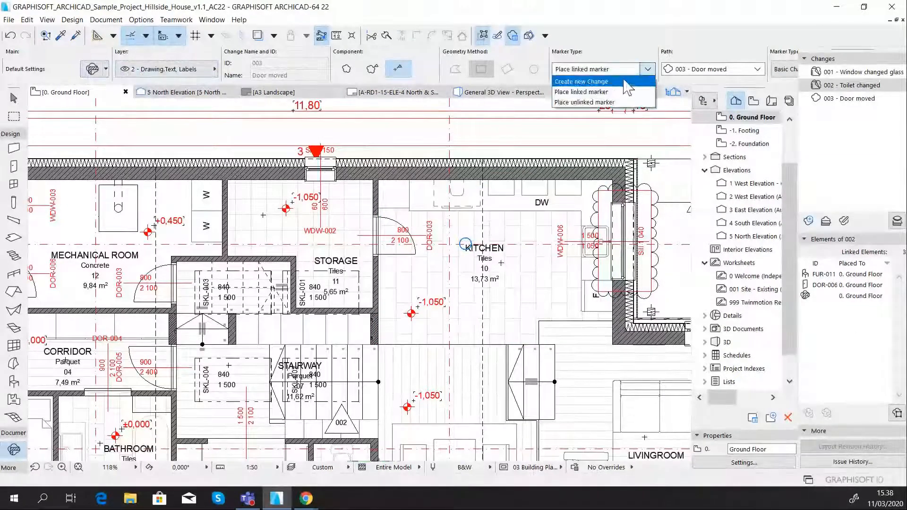
left_click(620, 83)
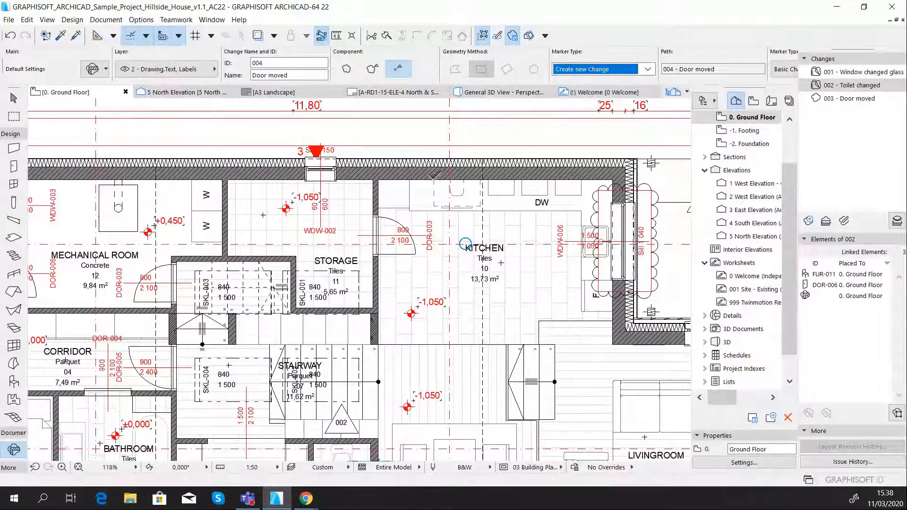
left_click(298, 75)
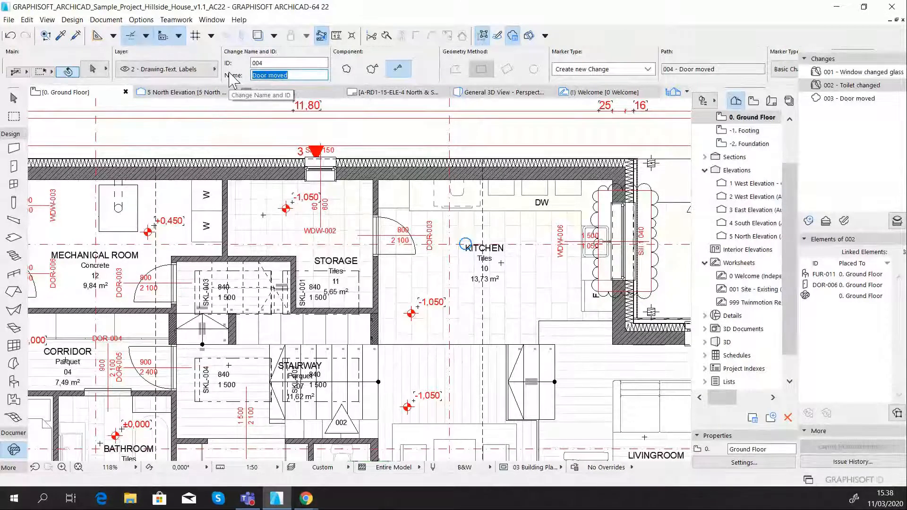
type("Floor chang")
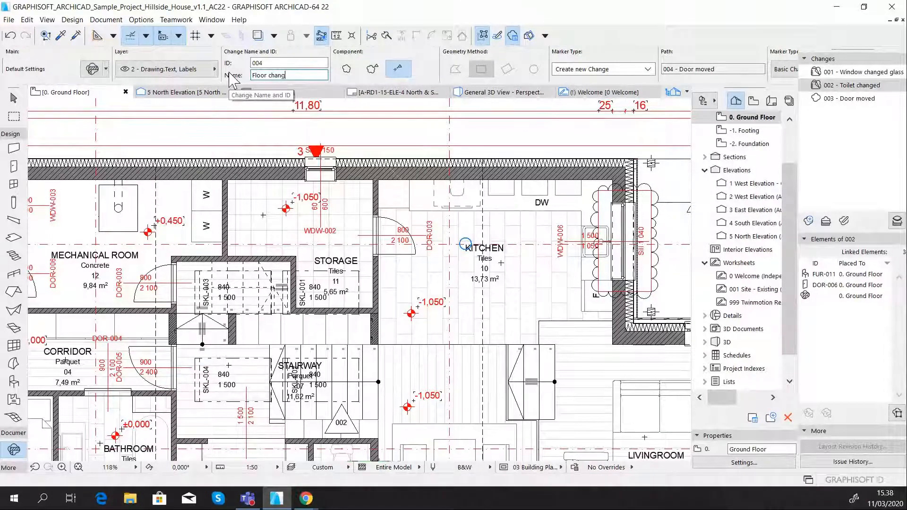
type("ed")
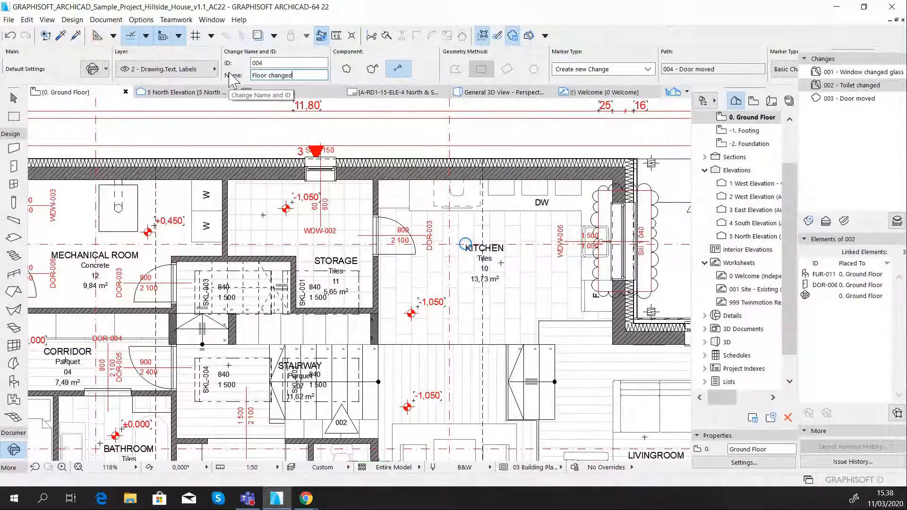
left_click(525, 275)
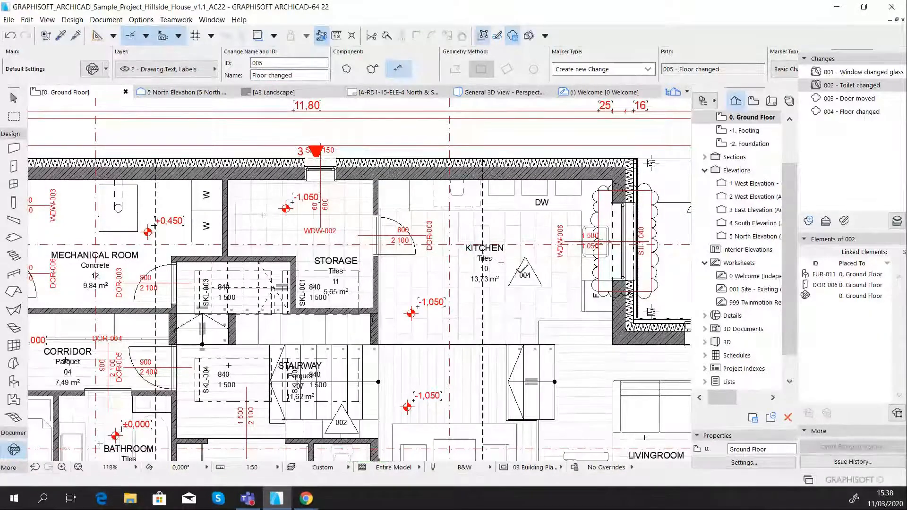
- Link the kitchen floor slab to change 004 - Floor changed, select that change's marker and clear the selection
left_click(496, 268)
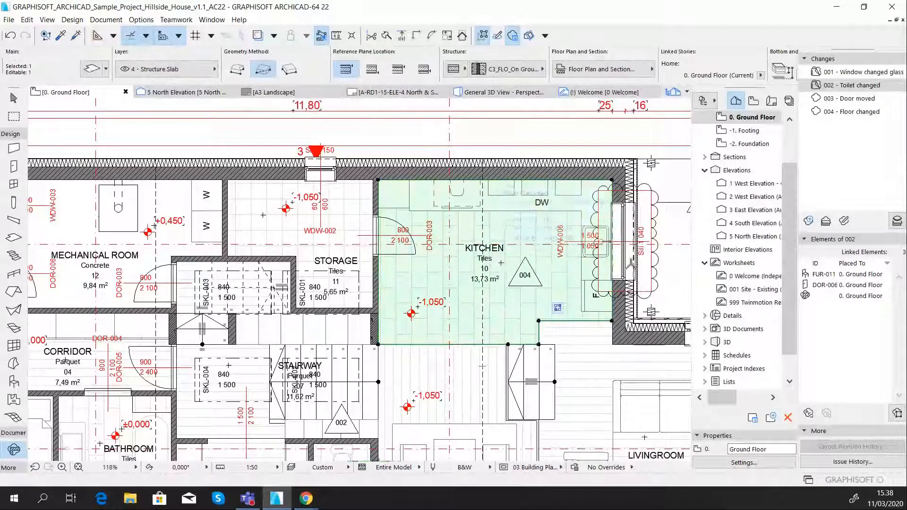
left_click(846, 112)
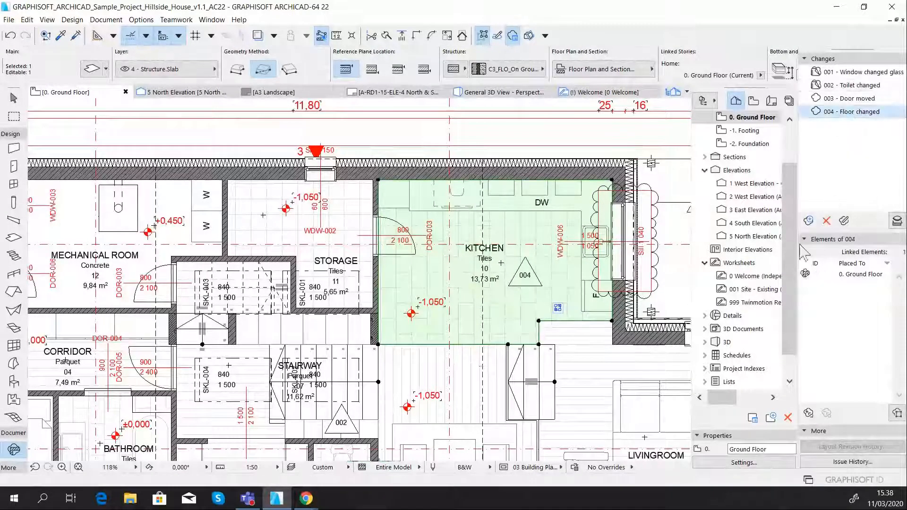
left_click(809, 413)
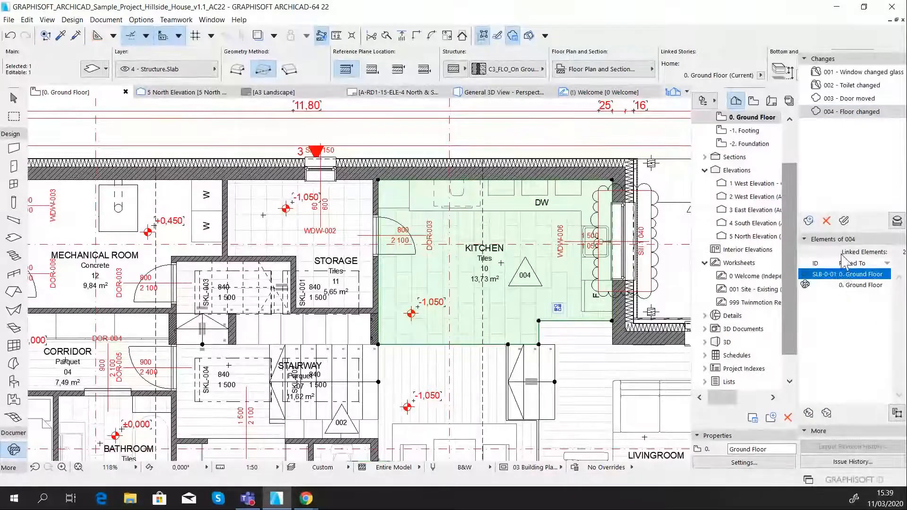
key("Escape")
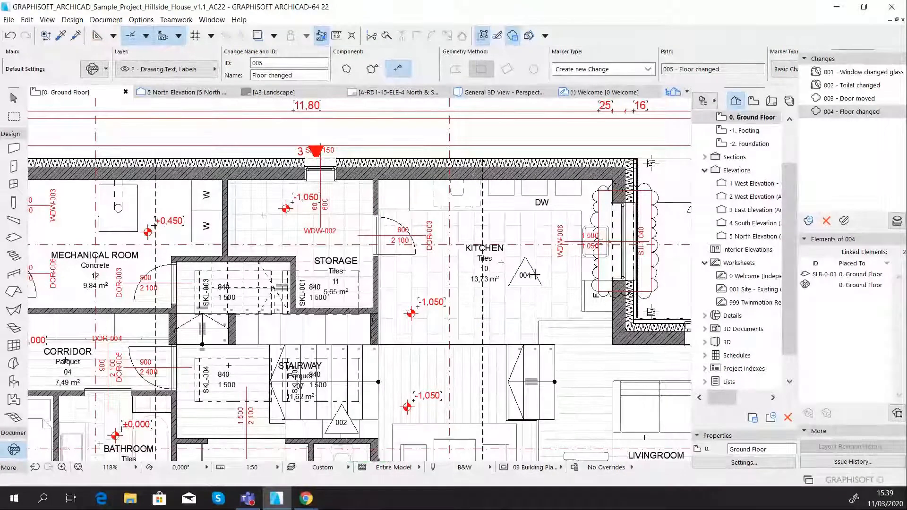
left_click(525, 273)
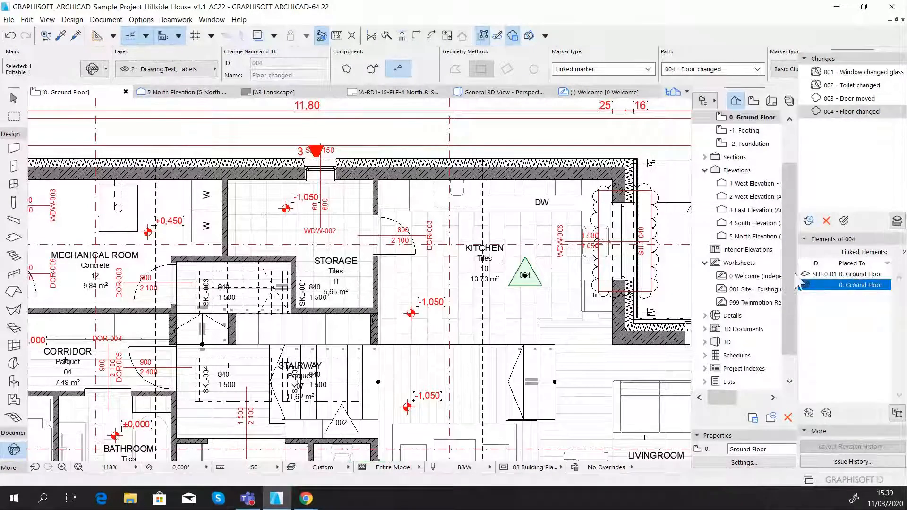
key("Escape")
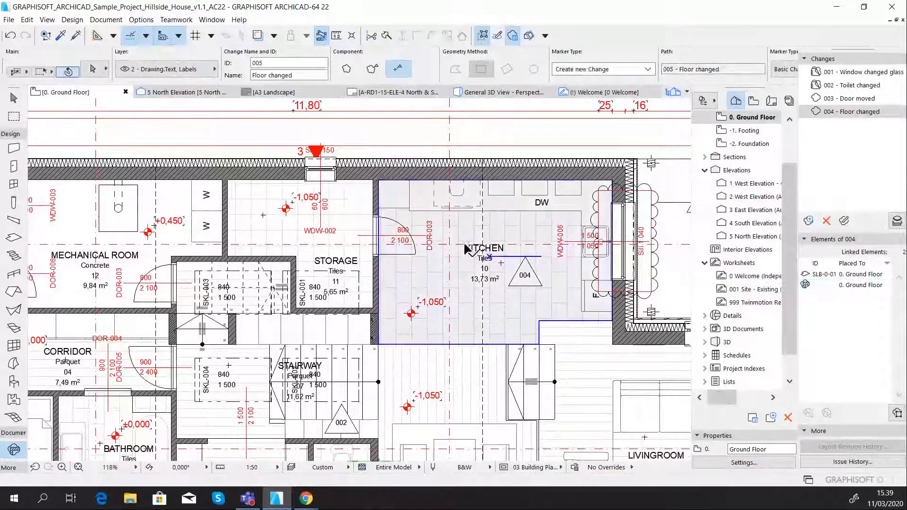
- Link the kitchen zone to change 004 - Floor changed and clear the selection
left_click(502, 264)
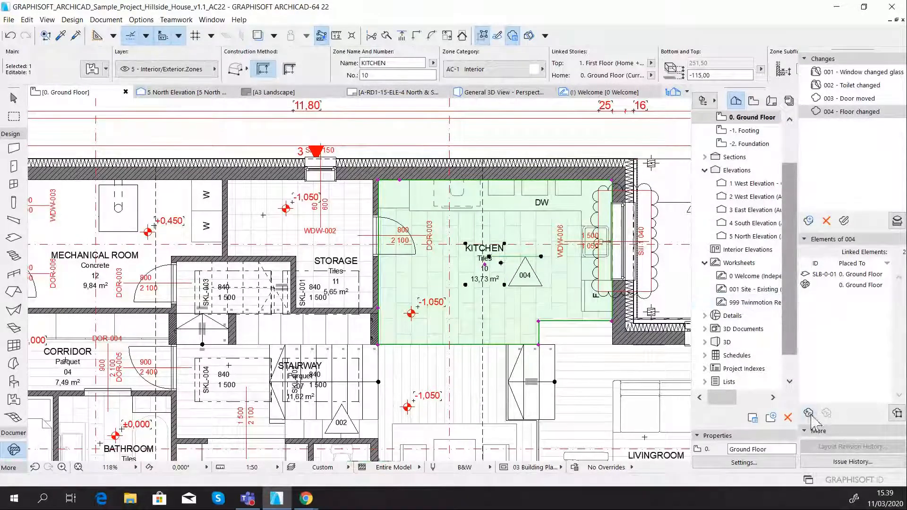
left_click(809, 414)
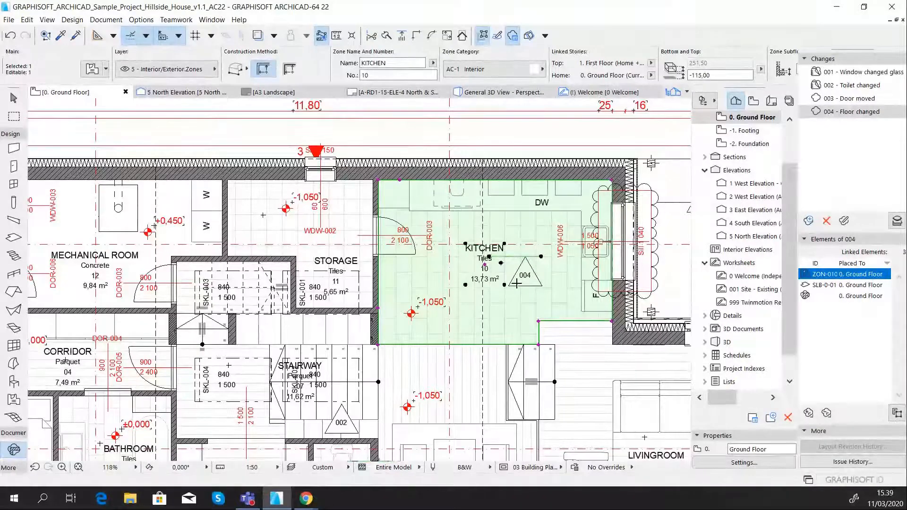
key("Escape")
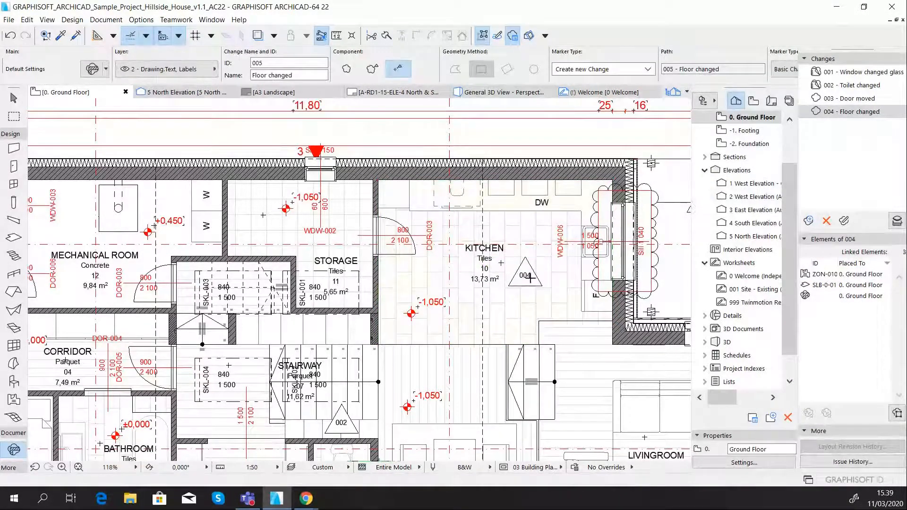
- Link the kitchen zone to change 001 - Window changed glass as well and clear the selection
key("shift")
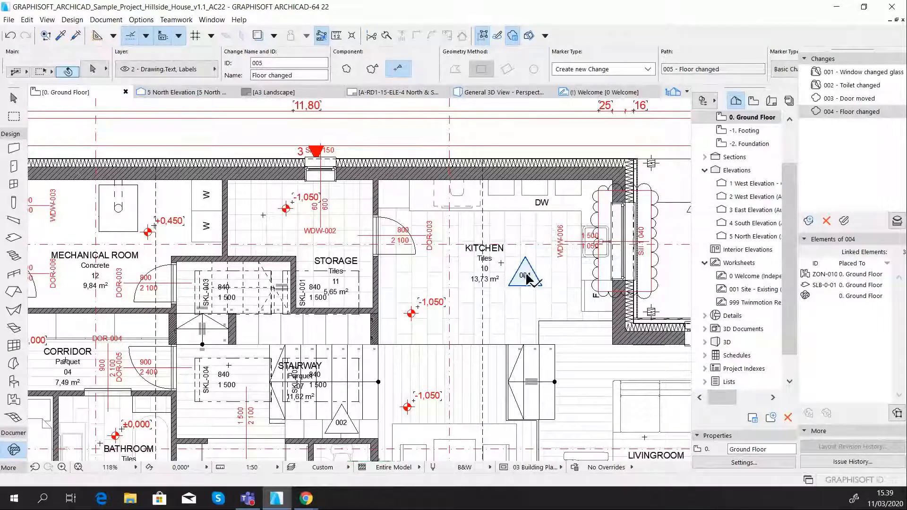
scroll(513, 264, "down", 3)
middle_click_drag(512, 264, 442, 260)
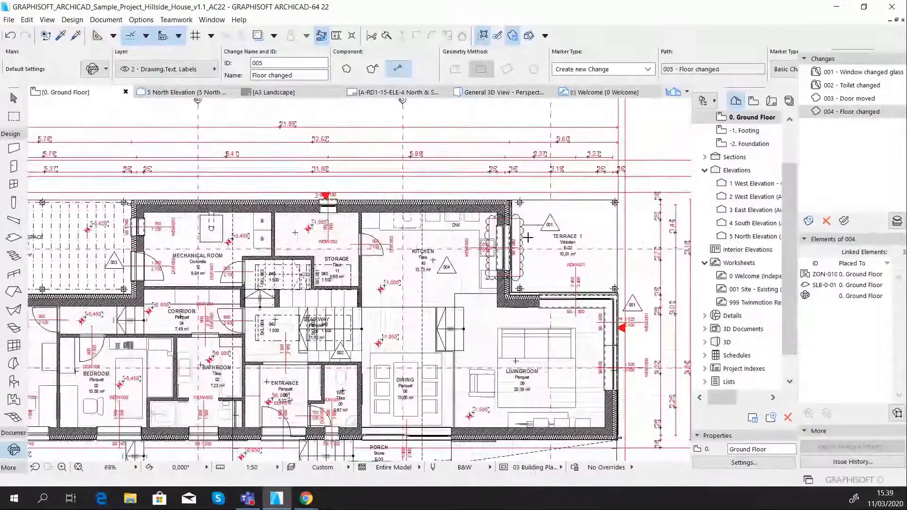
scroll(528, 237, "up", 2)
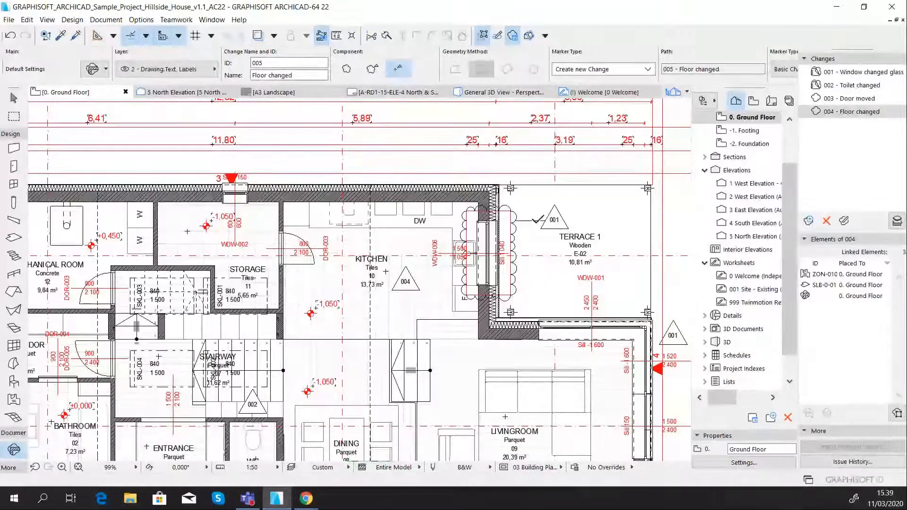
left_click(376, 276)
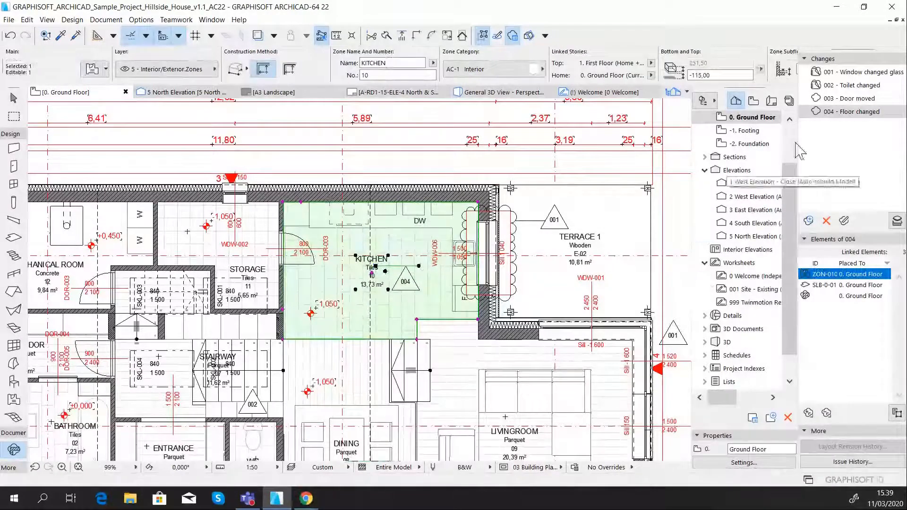
left_click(836, 72)
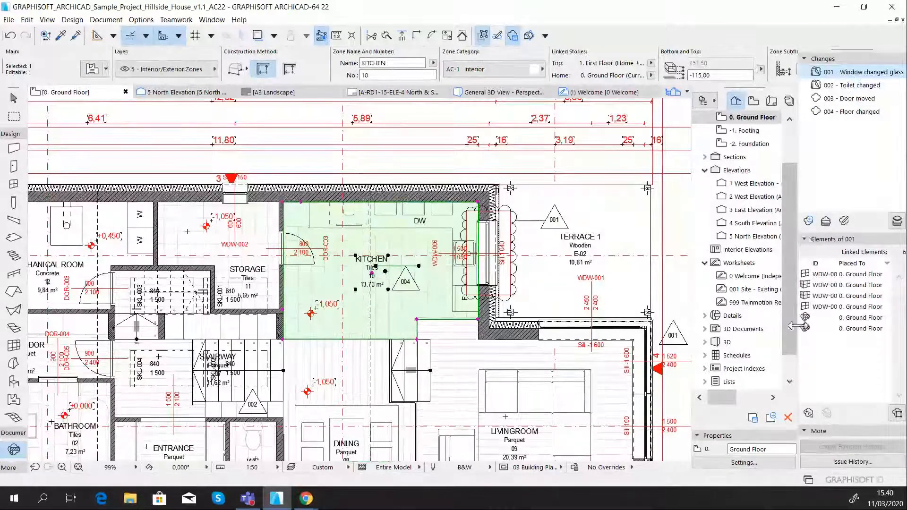
left_click(809, 413)
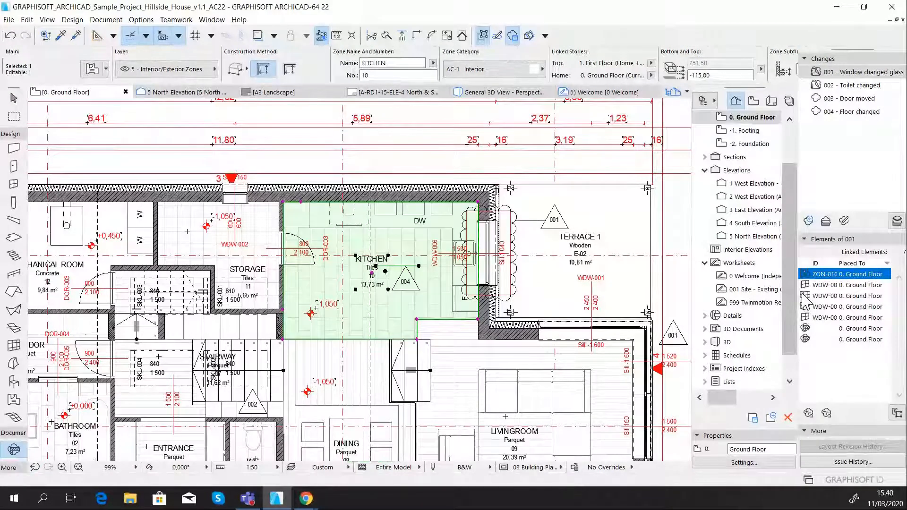
key("Escape")
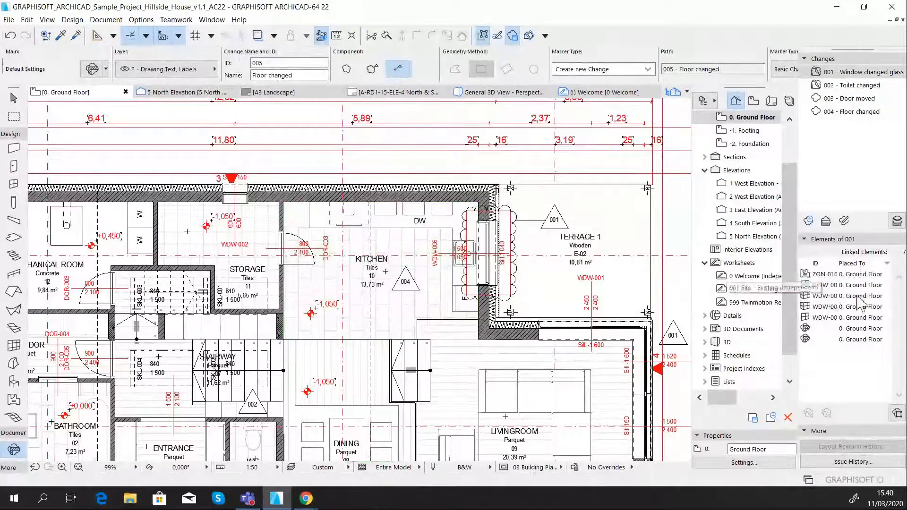
- Select the kitchen zone to check its entry among the linked elements of change 001, and deselect it
key("shift")
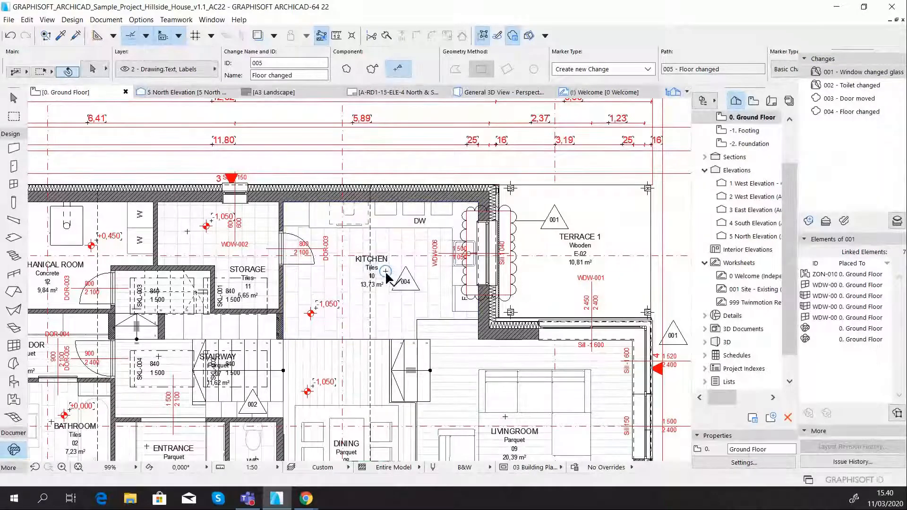
left_click(384, 271)
left_click(386, 272, "shift")
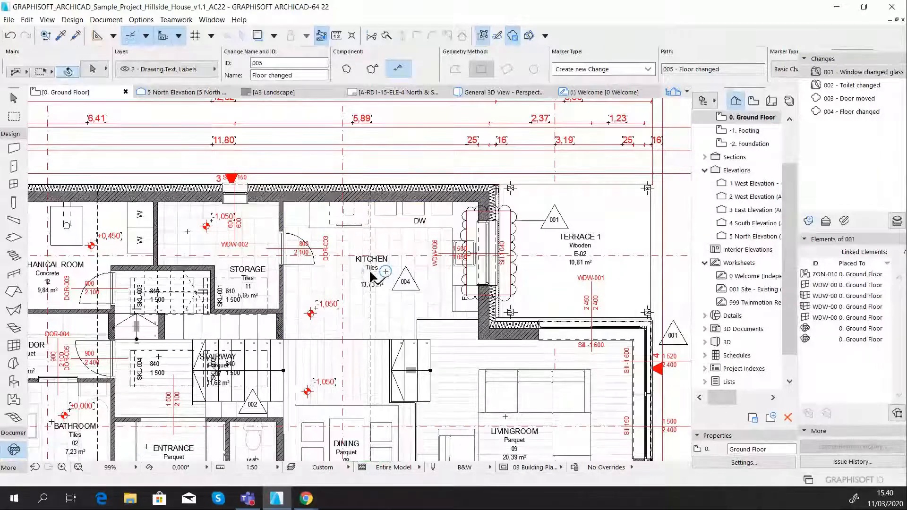
left_click(386, 271)
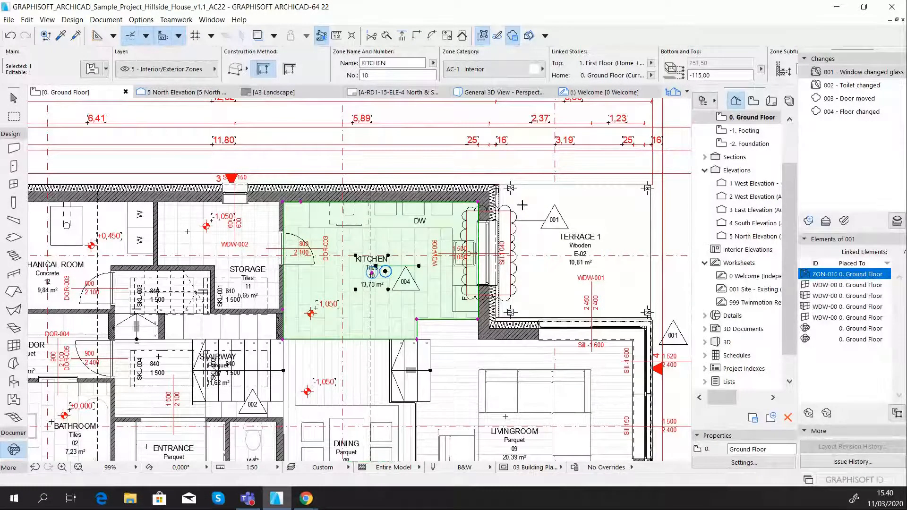
key("Escape")
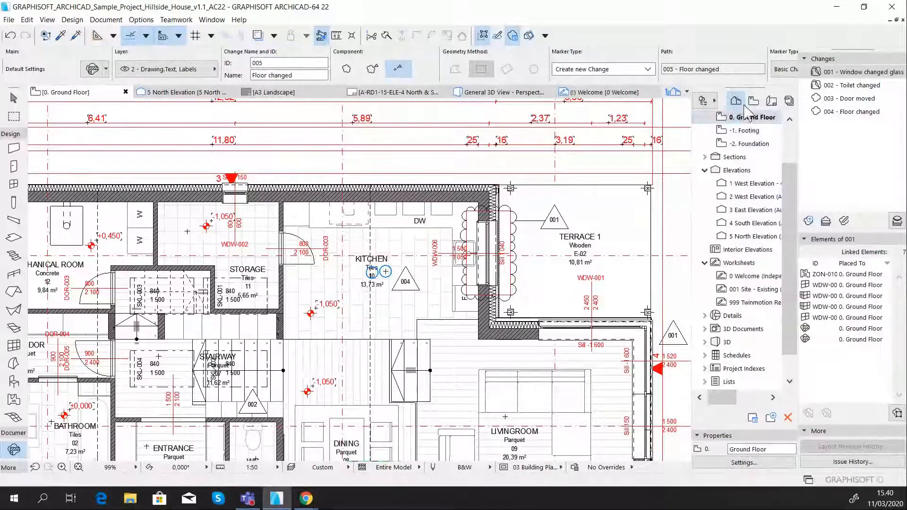
- List the layout book as a tree by current issue and open the A-RD1-15-ELE-4 North & South Elevation layout
left_click(771, 100)
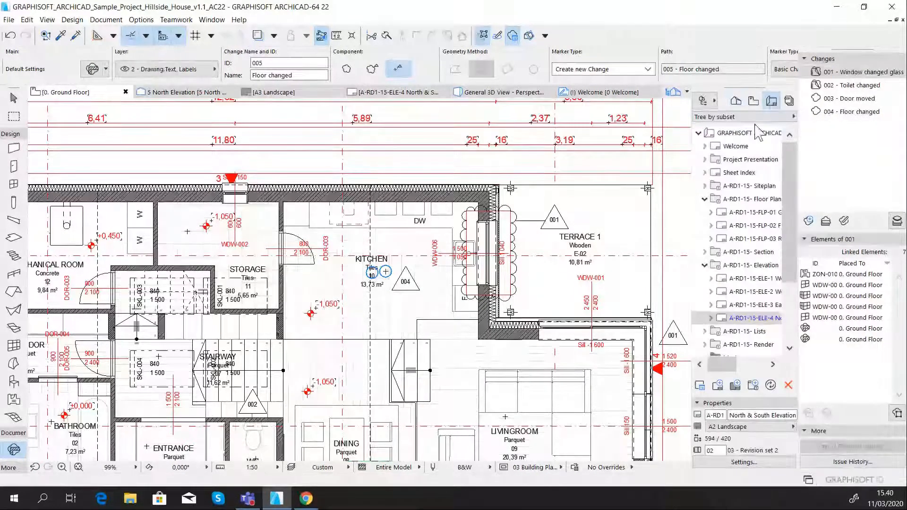
left_click(775, 117)
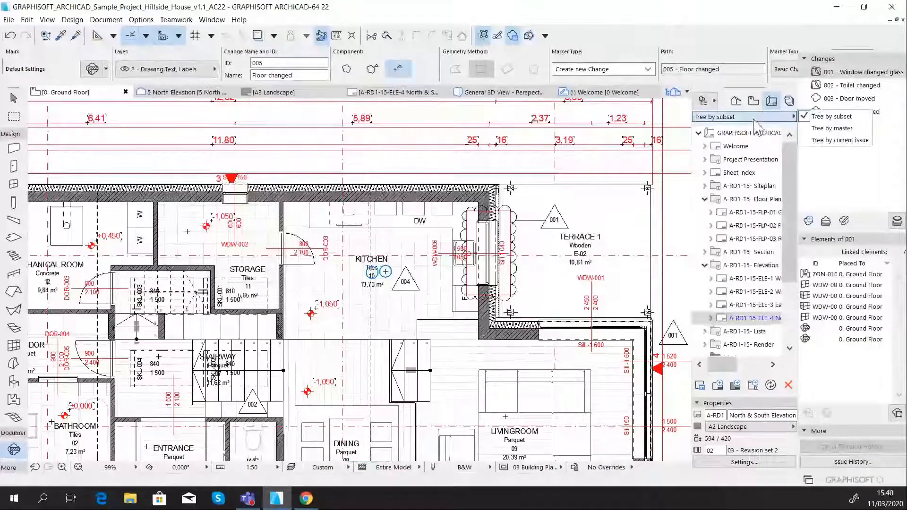
left_click(826, 140)
left_click_drag(770, 161, 770, 165)
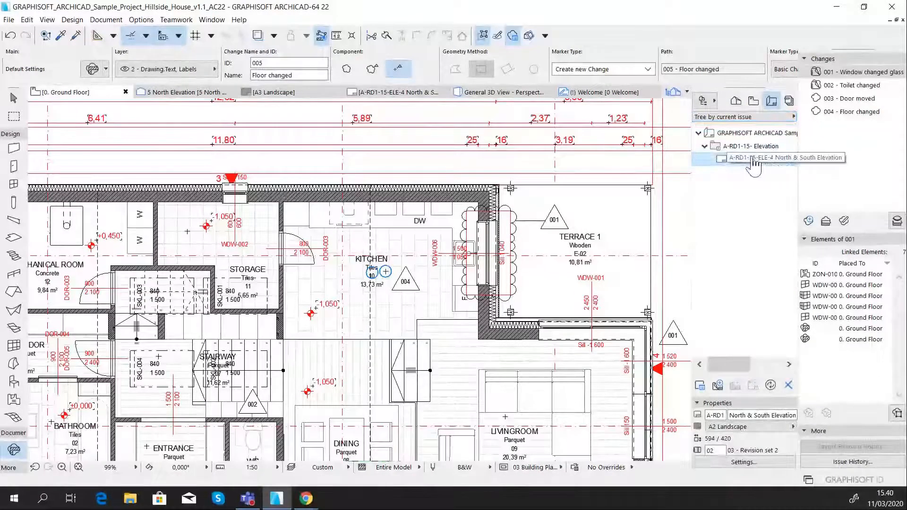
double_click(770, 161)
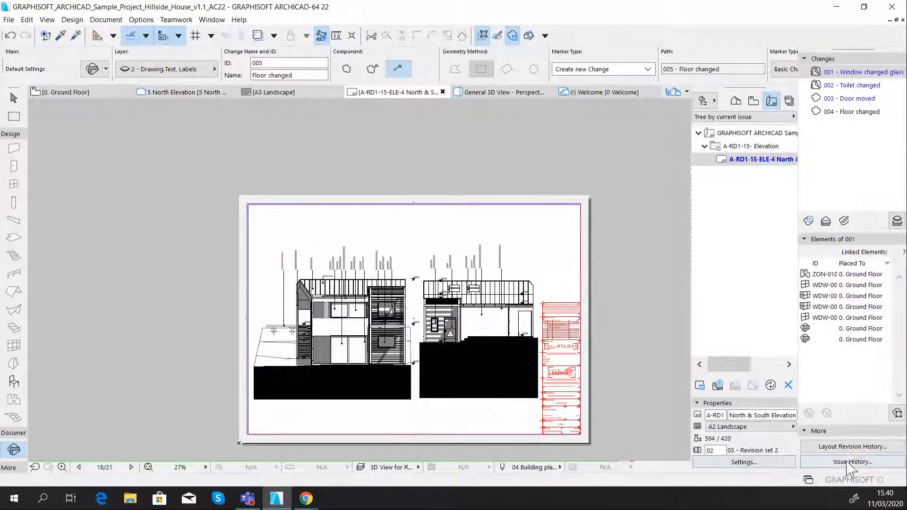
left_click(856, 448)
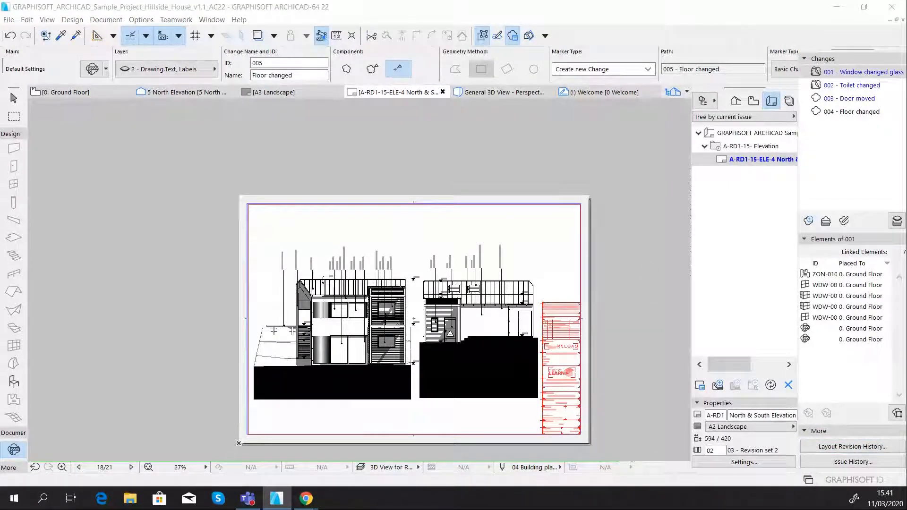
left_click_drag(1, 92, 513, 122)
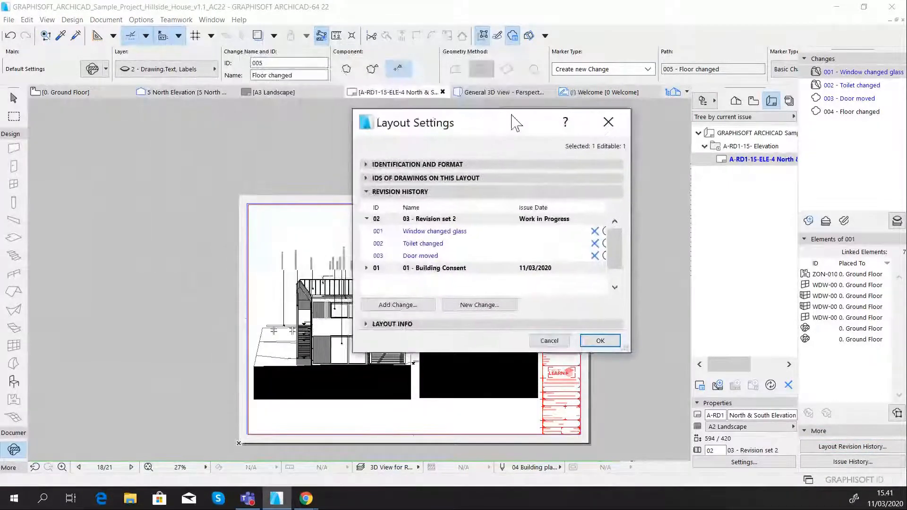
left_click(595, 244)
left_click(597, 245)
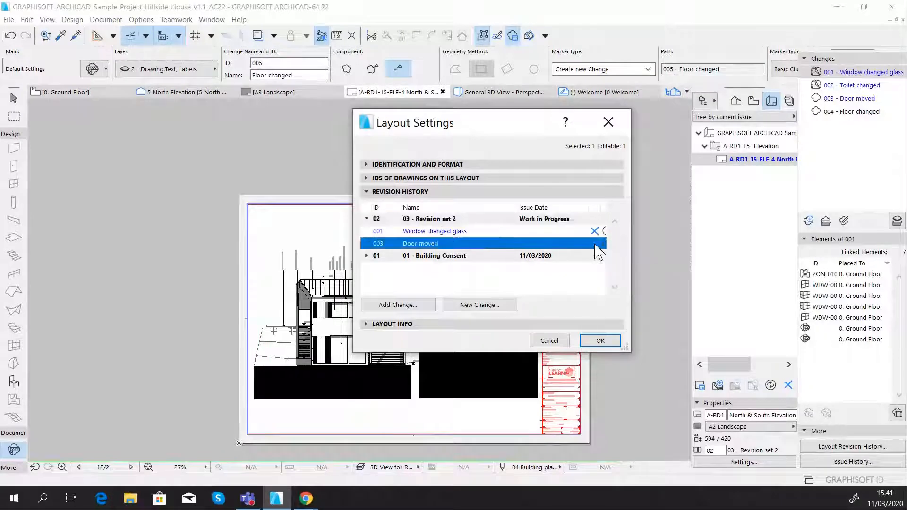
left_click(595, 244)
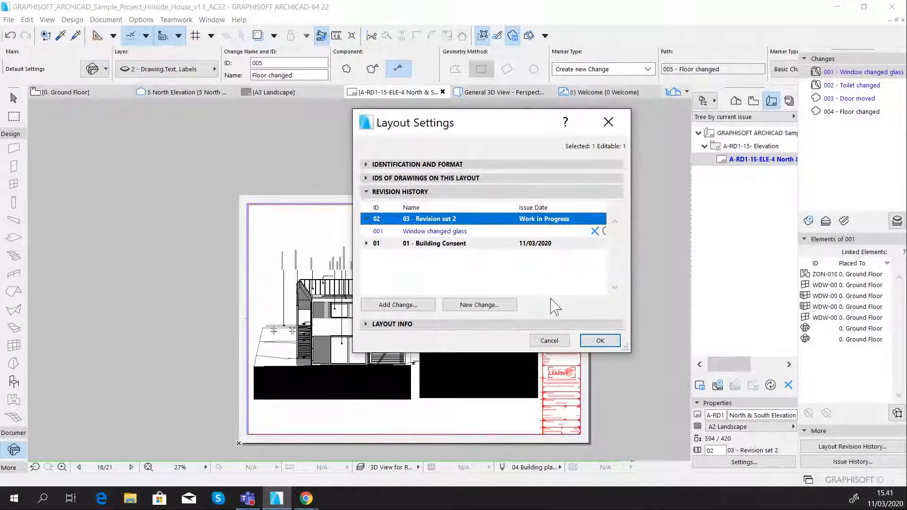
left_click(549, 341)
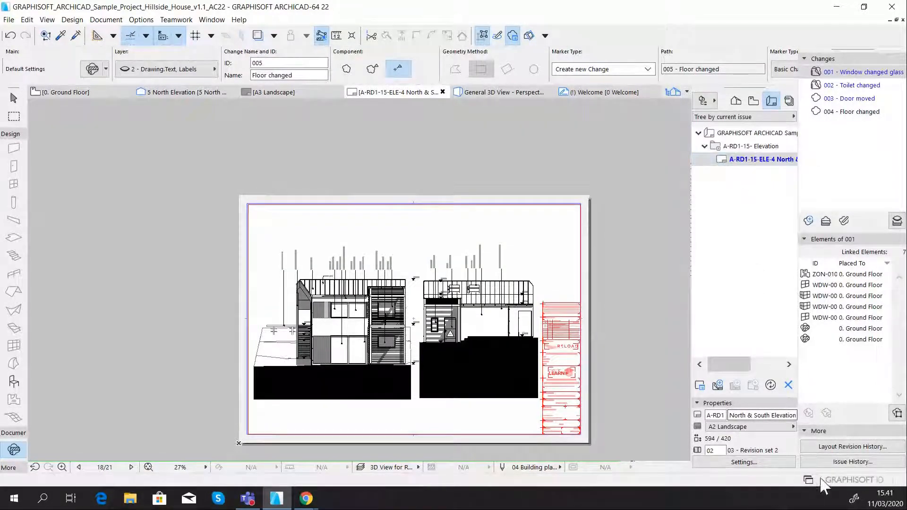
- Remove change 002 - Toilet changed from the layout's revision history, accept the layout settings and examine the title block's revision table
left_click(853, 446)
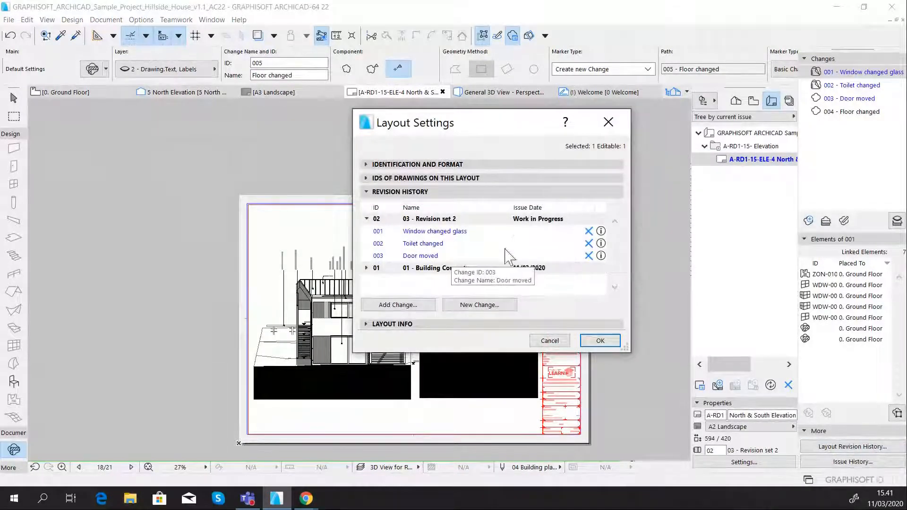
left_click(588, 244)
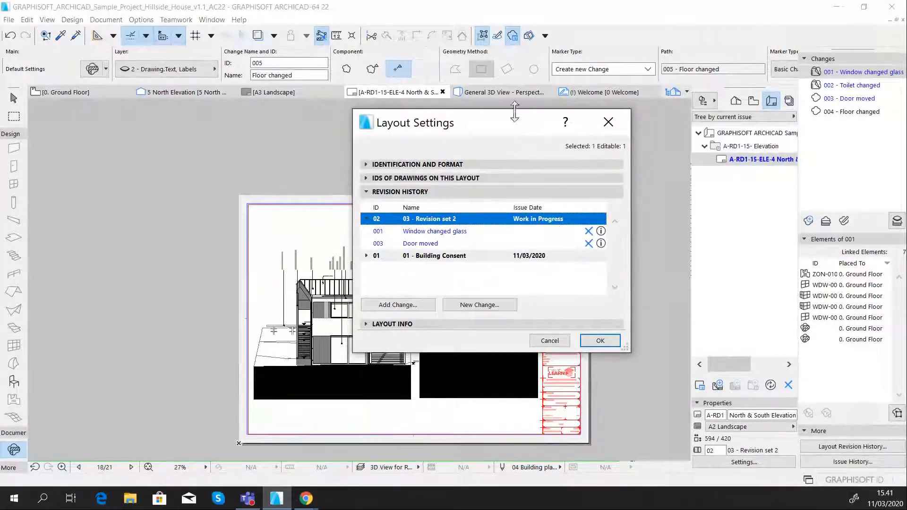
left_click_drag(521, 126, 505, 164)
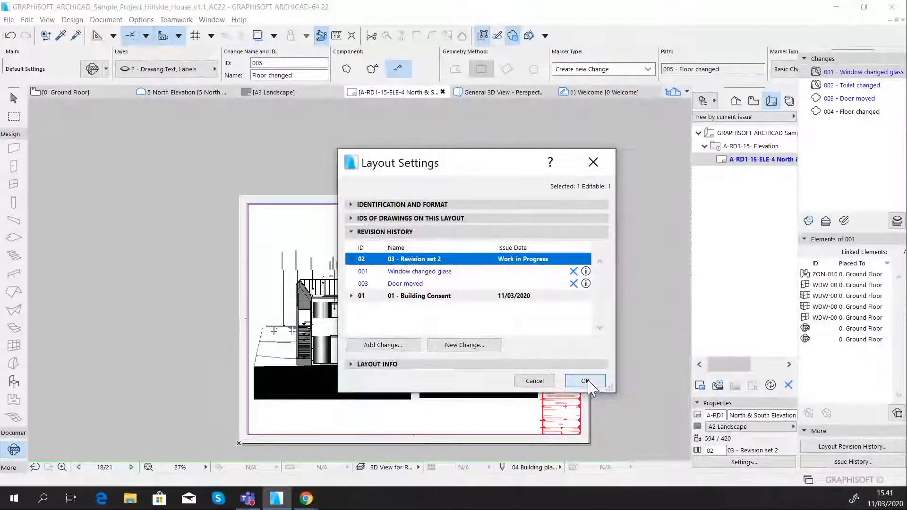
left_click(585, 381)
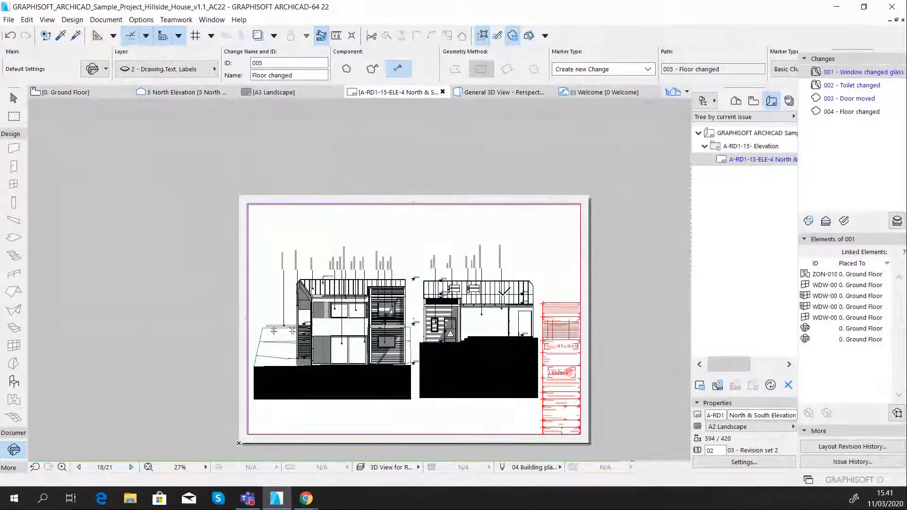
scroll(554, 360, "up", 6)
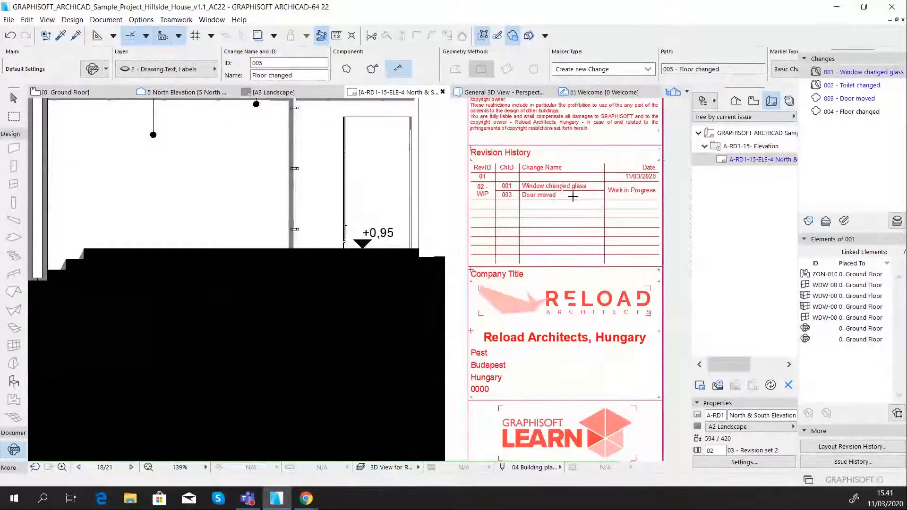
scroll(573, 196, "down", 6)
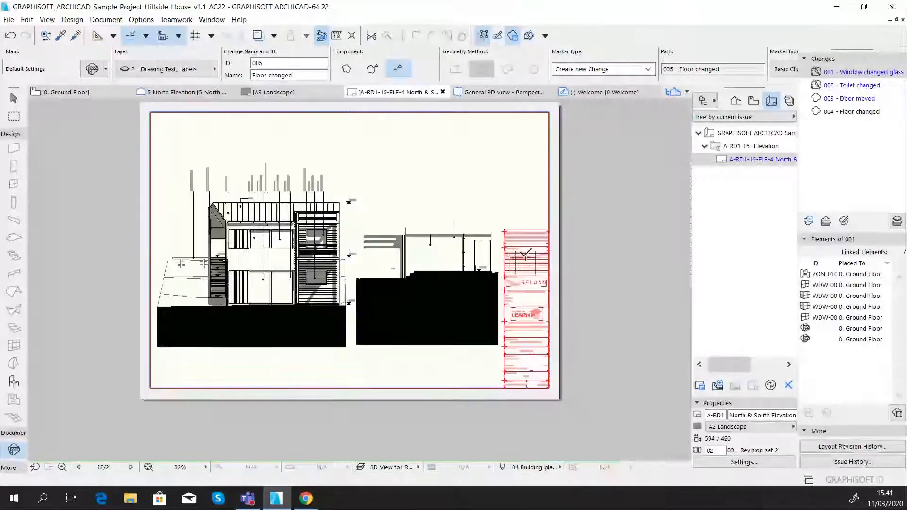
- Locate the toilet FUR-011 linked to change 002 - Toilet changed on the ground floor plan, and deselect it
scroll(458, 347, "down", 2)
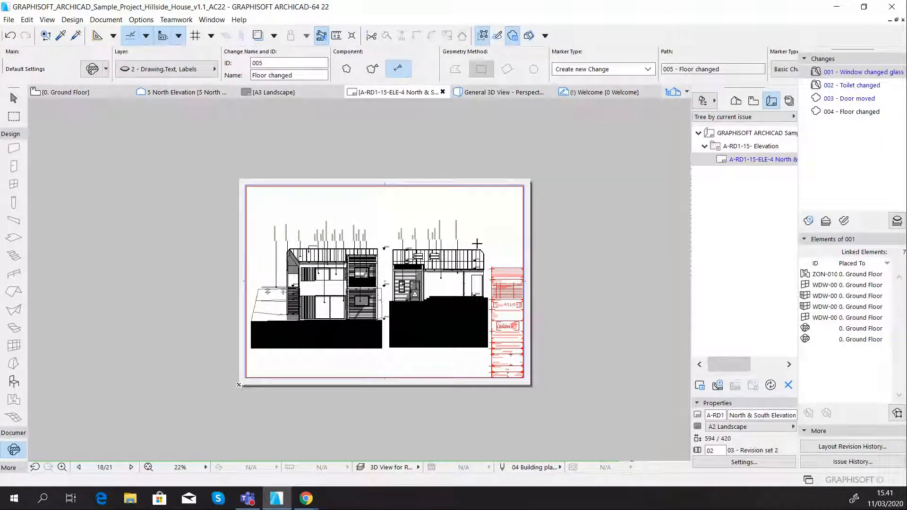
scroll(508, 303, "up", 6)
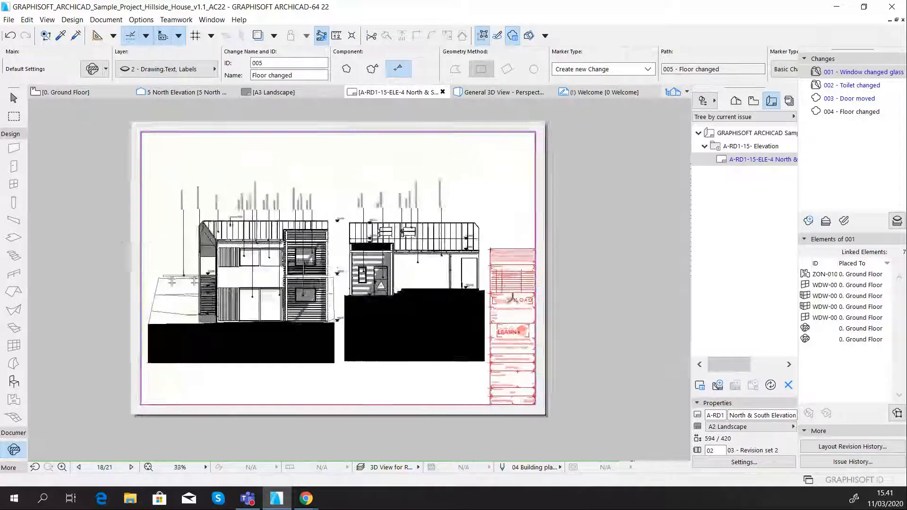
scroll(518, 268, "down", 3)
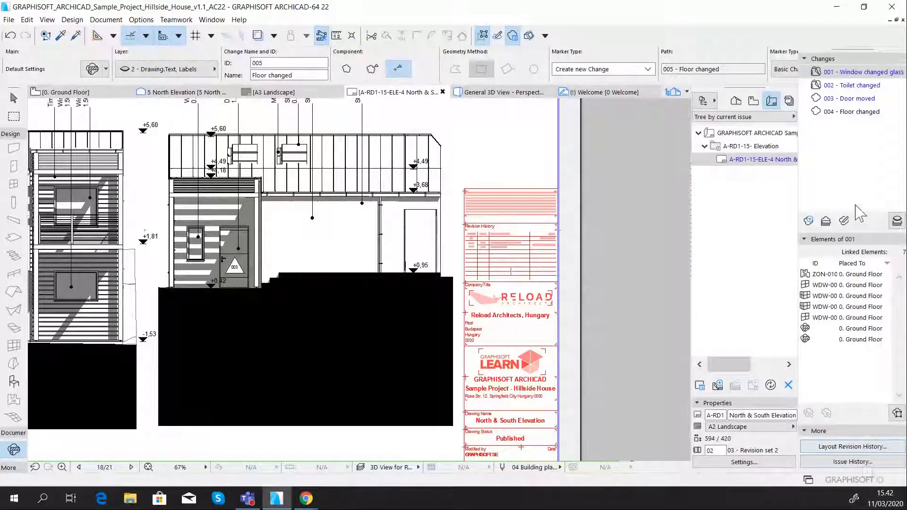
left_click(870, 86)
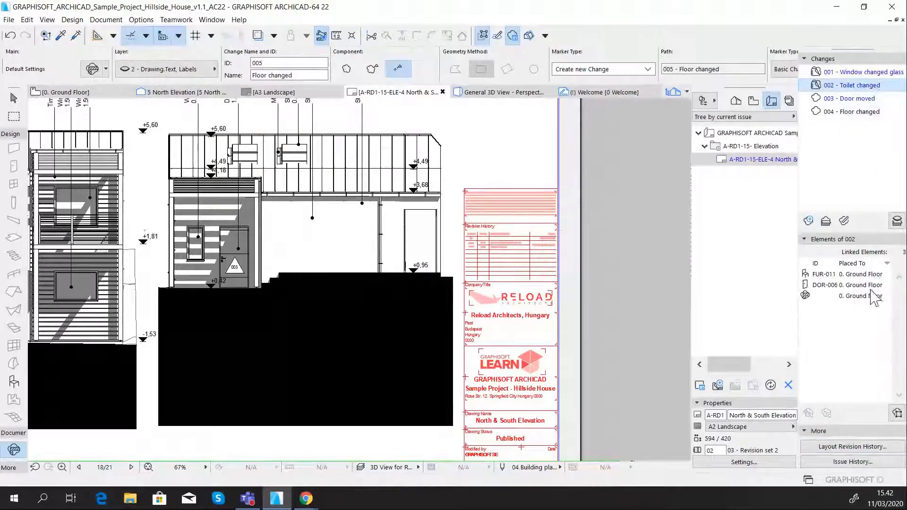
left_click(855, 275)
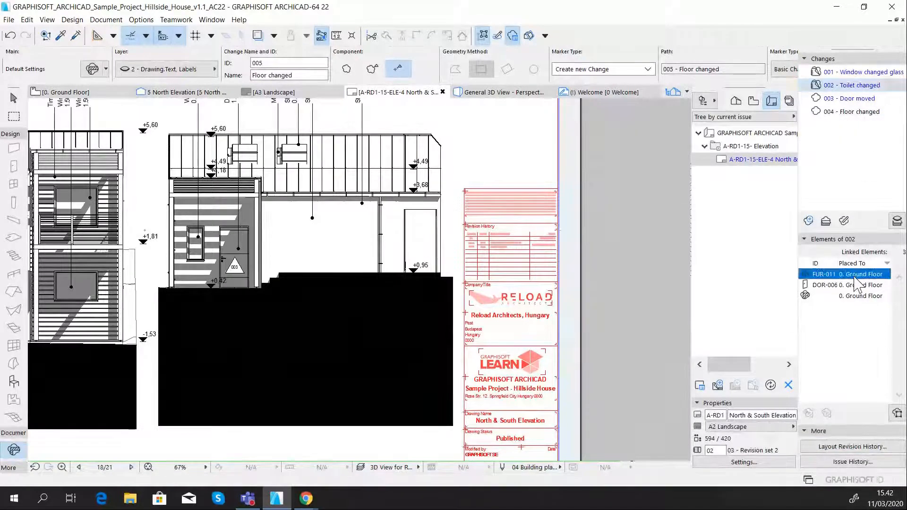
double_click(856, 277)
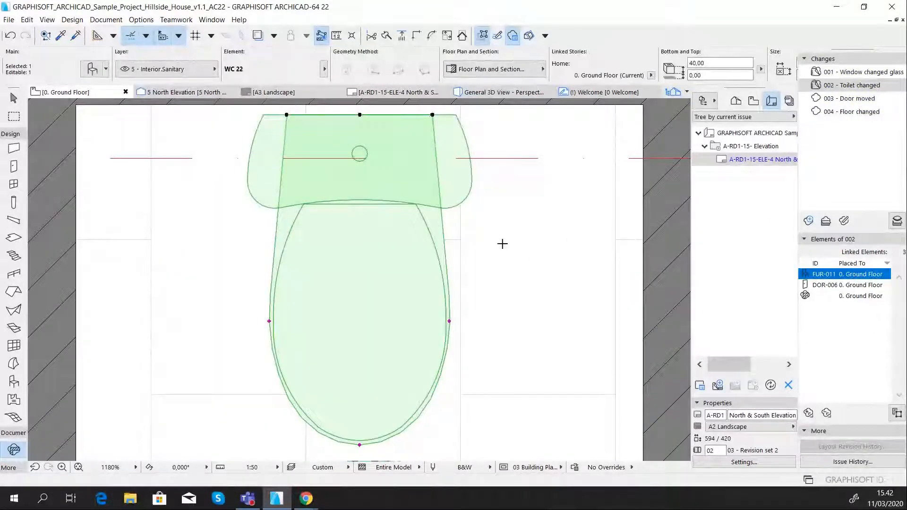
scroll(501, 243, "down", 10)
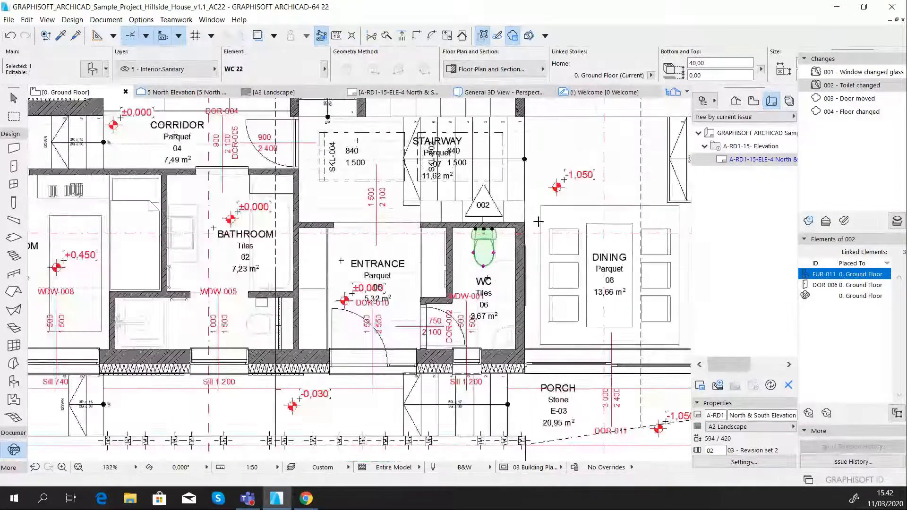
key("Escape")
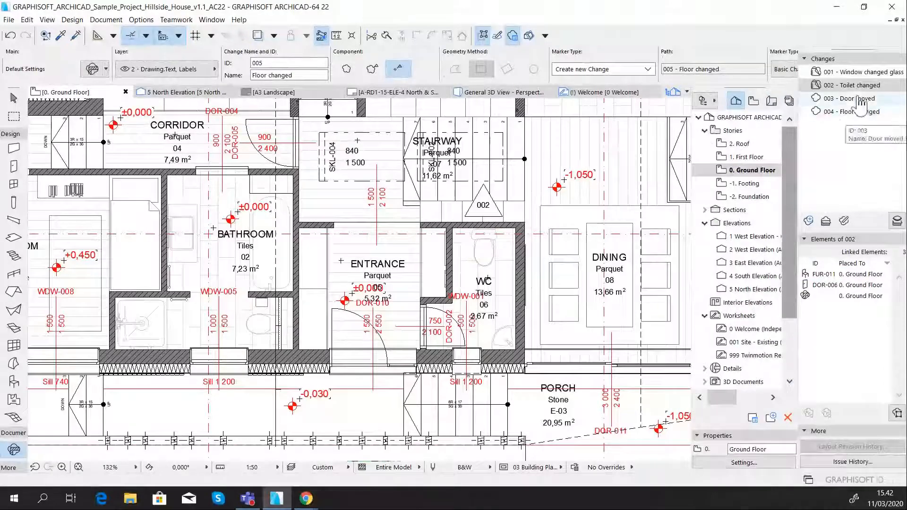
- Locate the second window linked to change 001 - Window changed glass on the ground floor plan, and deselect it
left_click(861, 73)
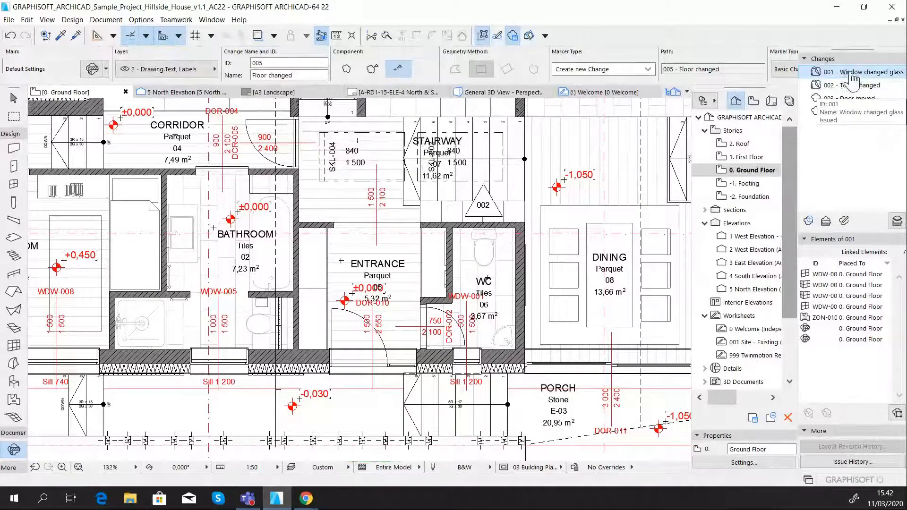
left_click(854, 285)
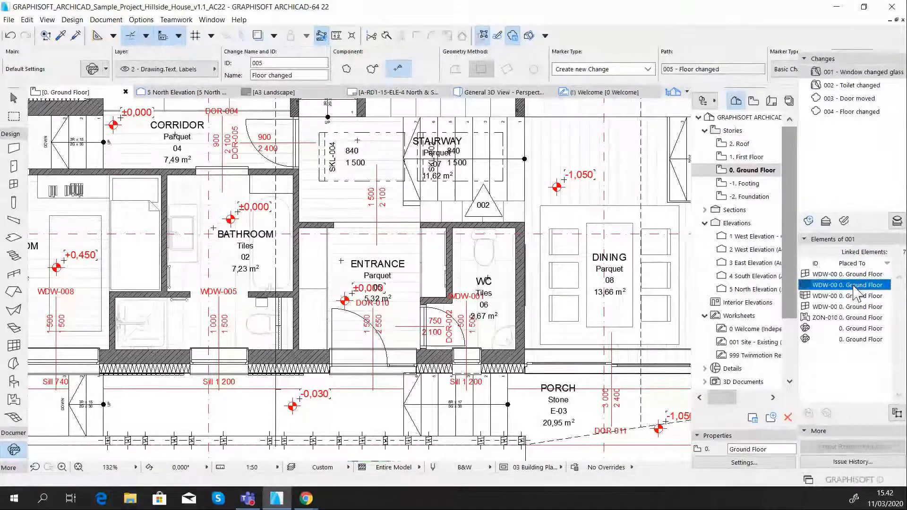
double_click(856, 287)
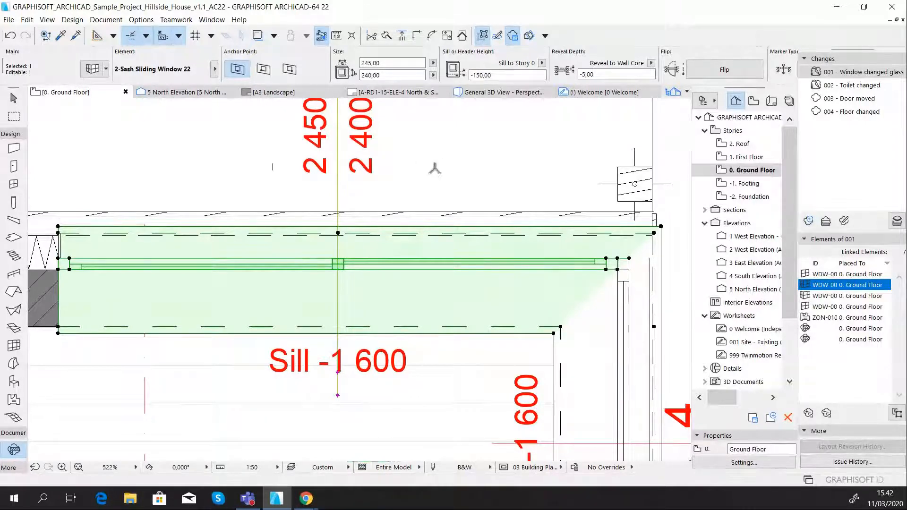
scroll(427, 207, "down", 5)
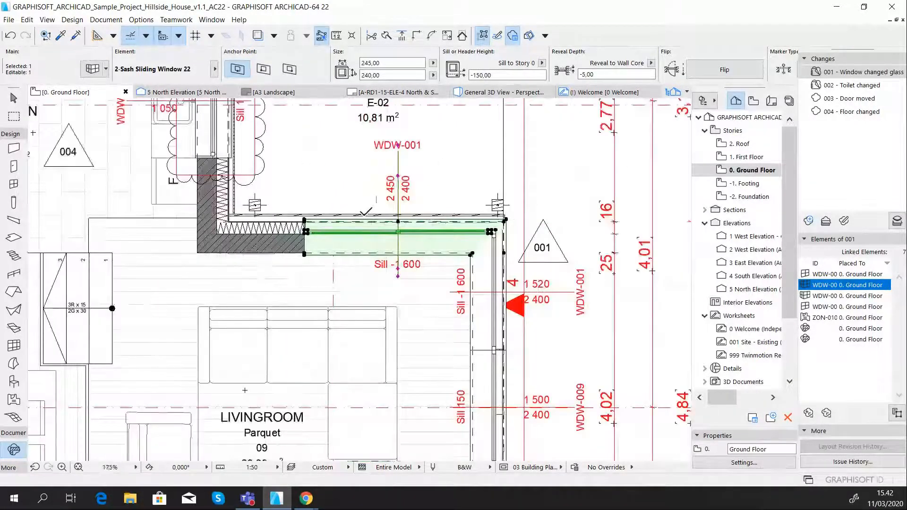
scroll(387, 224, "down", 6)
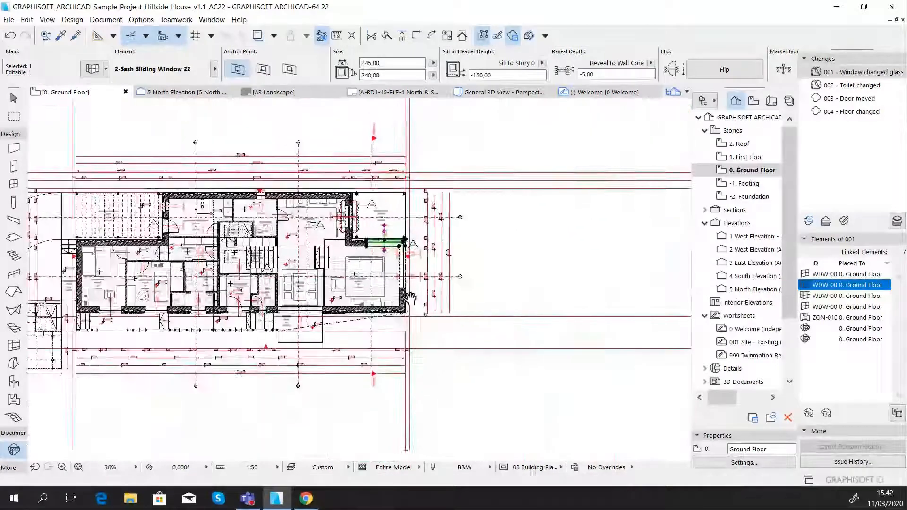
key("Escape")
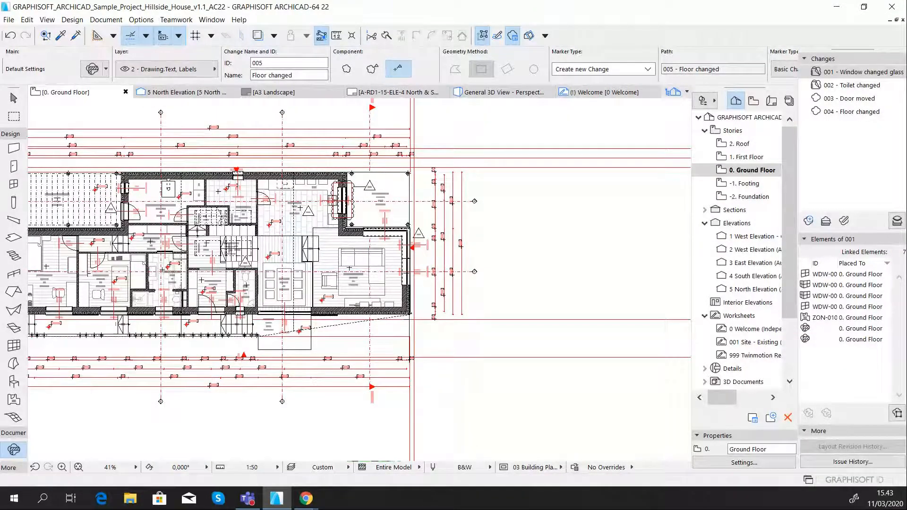
- Switch to the Chrome browser
left_click(306, 499)
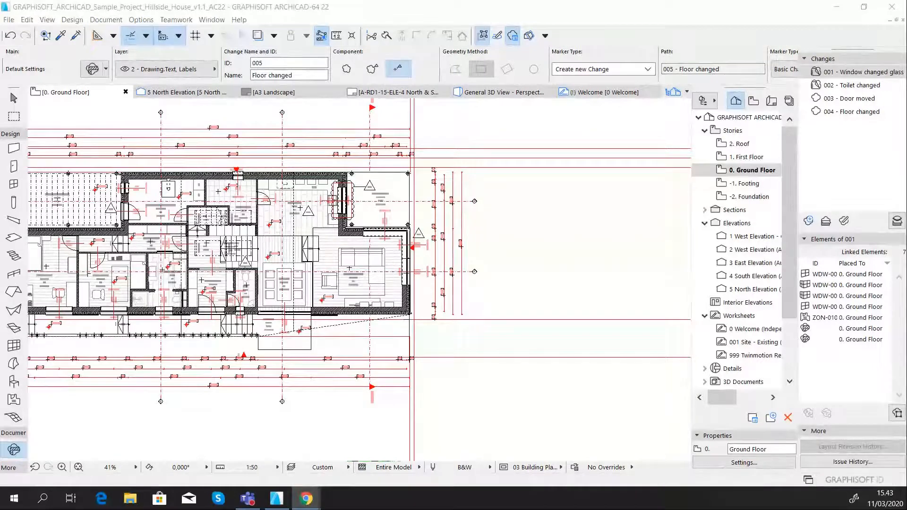